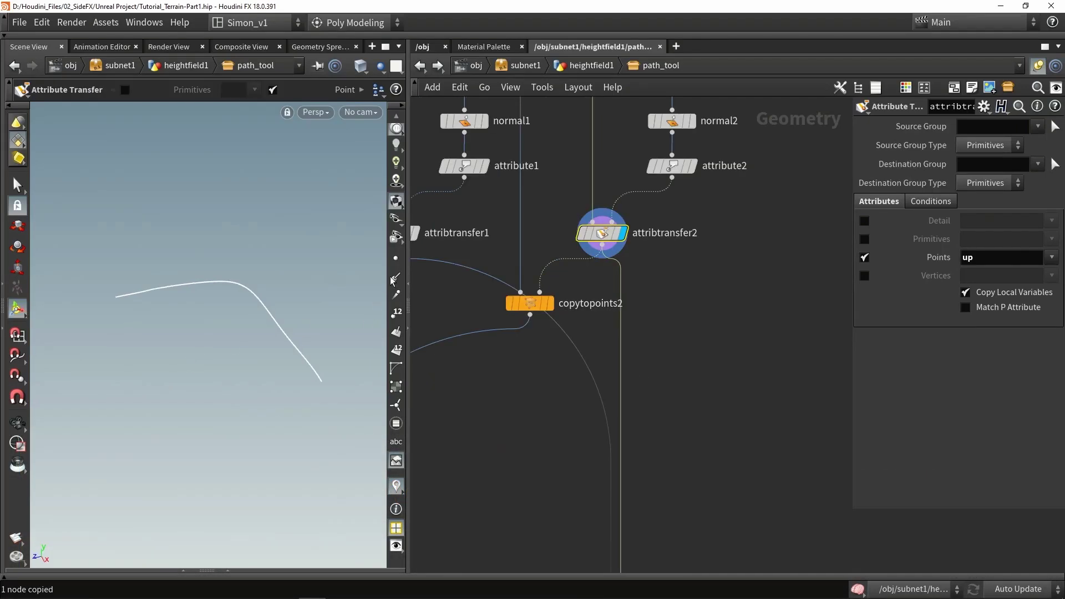
# Step: Turn on the point display and examine the points along the attribtransfer2 curve
pyautogui.click(396, 259)
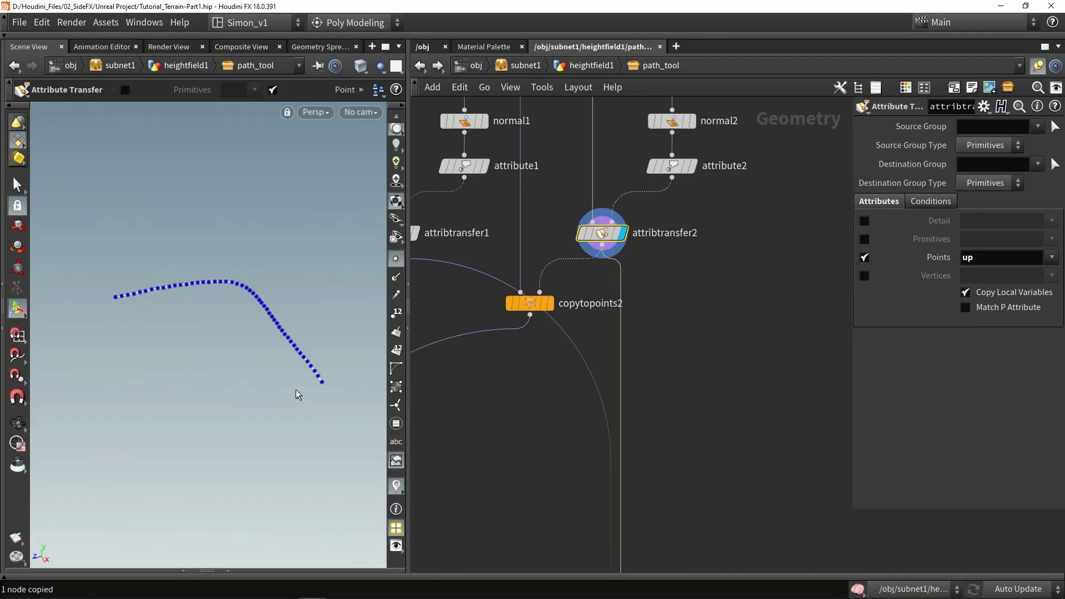
pyautogui.press('Escape')
pyautogui.moveTo(297, 392); pyautogui.dragTo(194, 421)
pyautogui.scroll(6, 200, 399)
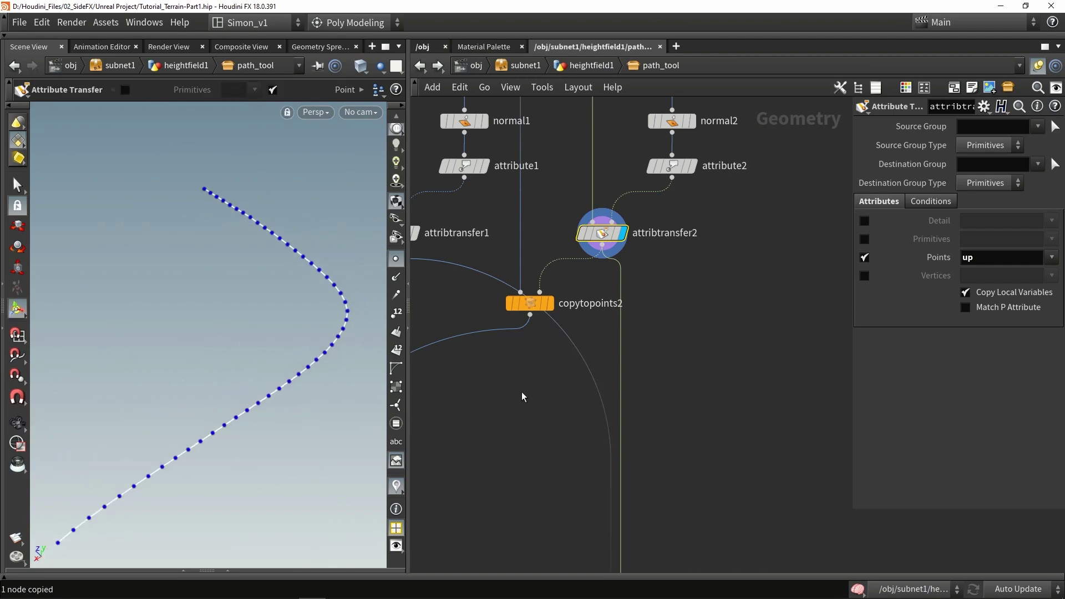
pyautogui.click(511, 381)
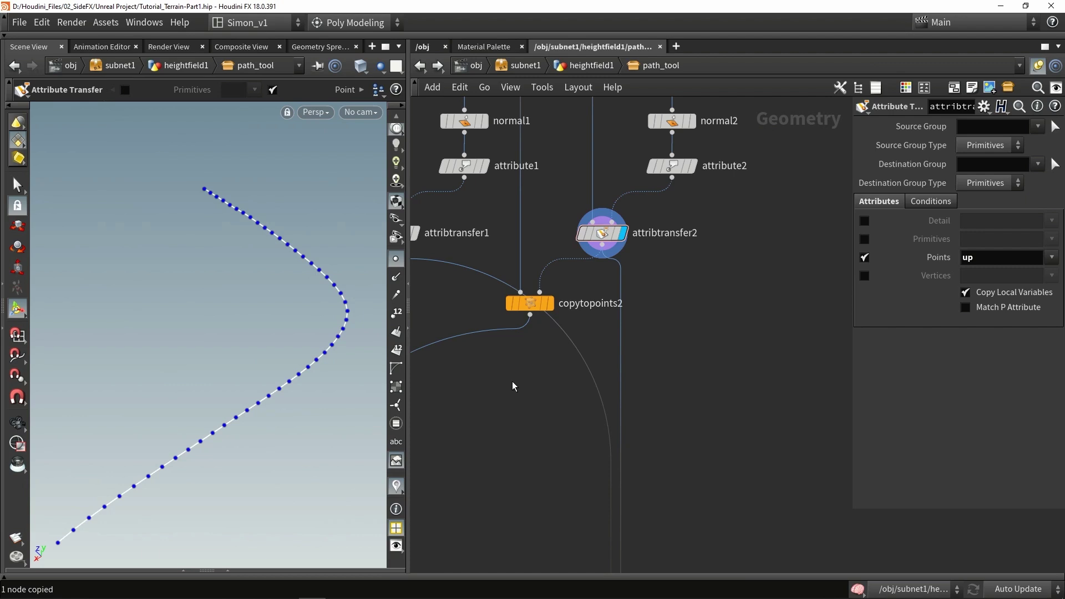
# Step: Display the copytopoints2 result and examine the railway track copied along the curve from several angles
pyautogui.click(550, 303)
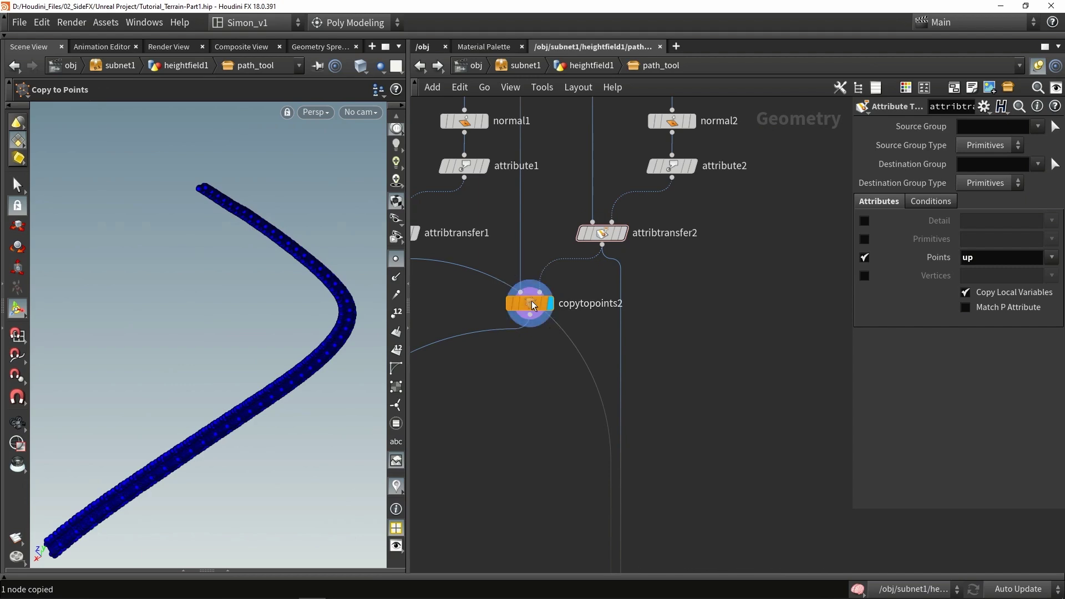
pyautogui.click(531, 304)
pyautogui.press('Escape')
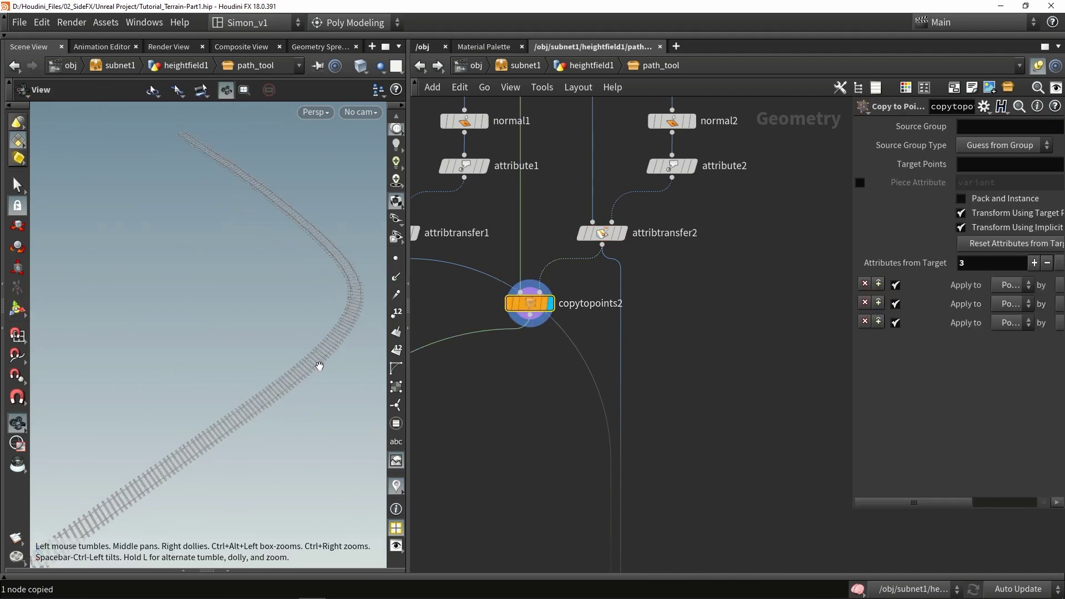
pyautogui.scroll(10, 320, 366)
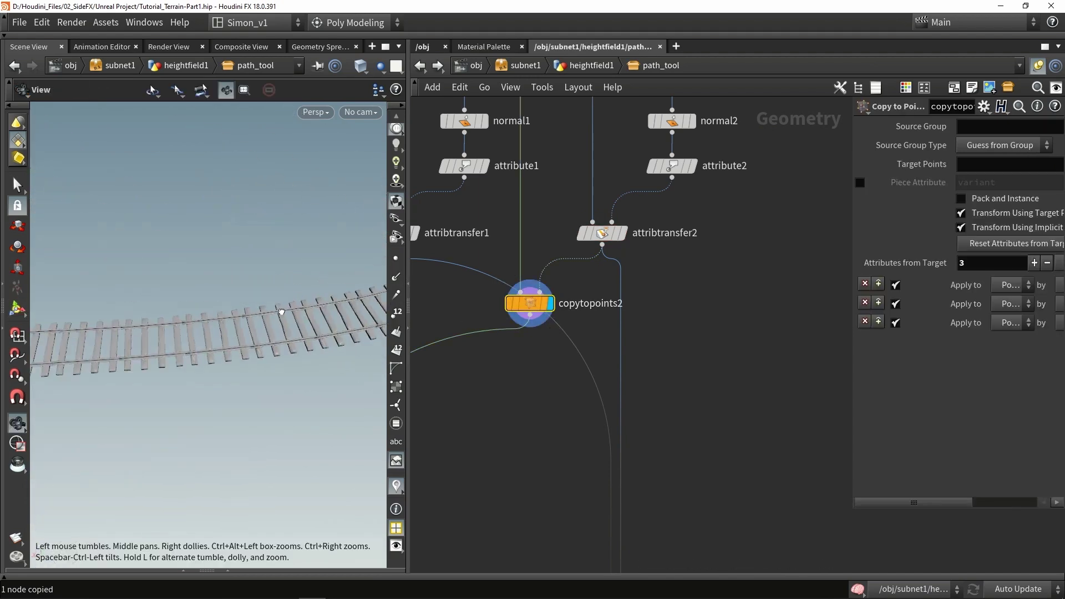
pyautogui.moveTo(282, 312); pyautogui.dragTo(355, 285)
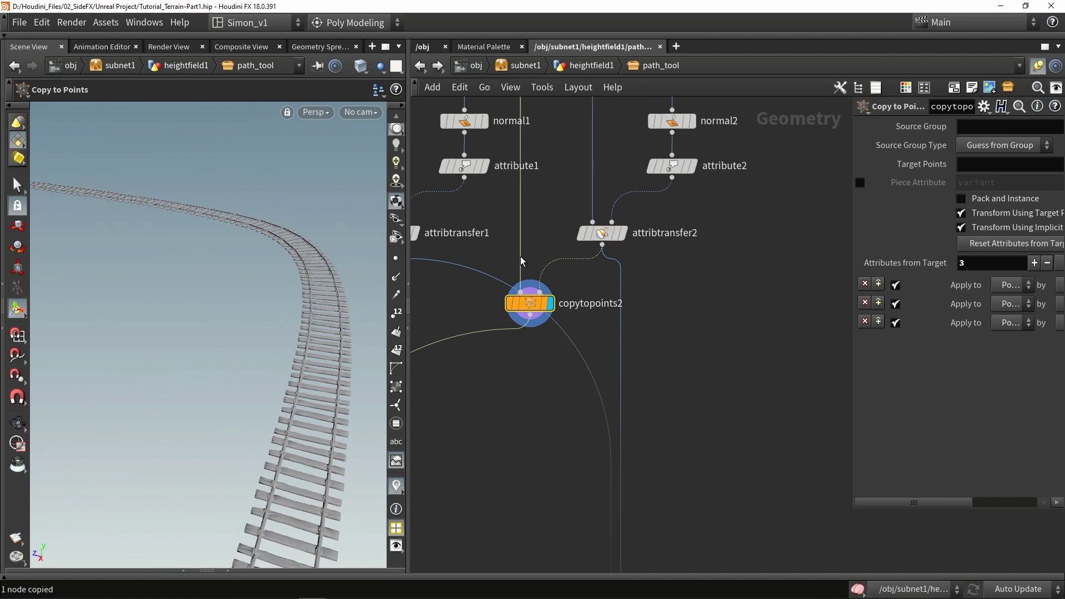
# Step: Read attribtransfer2's point attributes in its node info, and view the copytopoints2 track again around the bend
pyautogui.click(623, 235)
pyautogui.middleClick(608, 233)
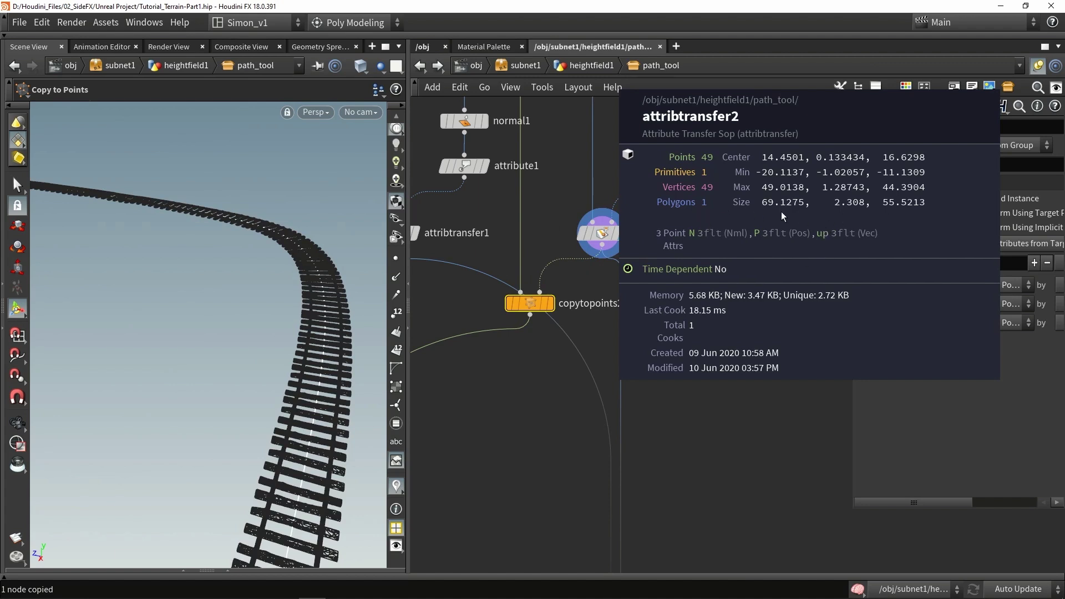
pyautogui.click(550, 303)
pyautogui.press('space')
pyautogui.moveTo(288, 316); pyautogui.dragTo(264, 352)
pyautogui.moveTo(264, 352); pyautogui.dragTo(281, 279, button='middle')
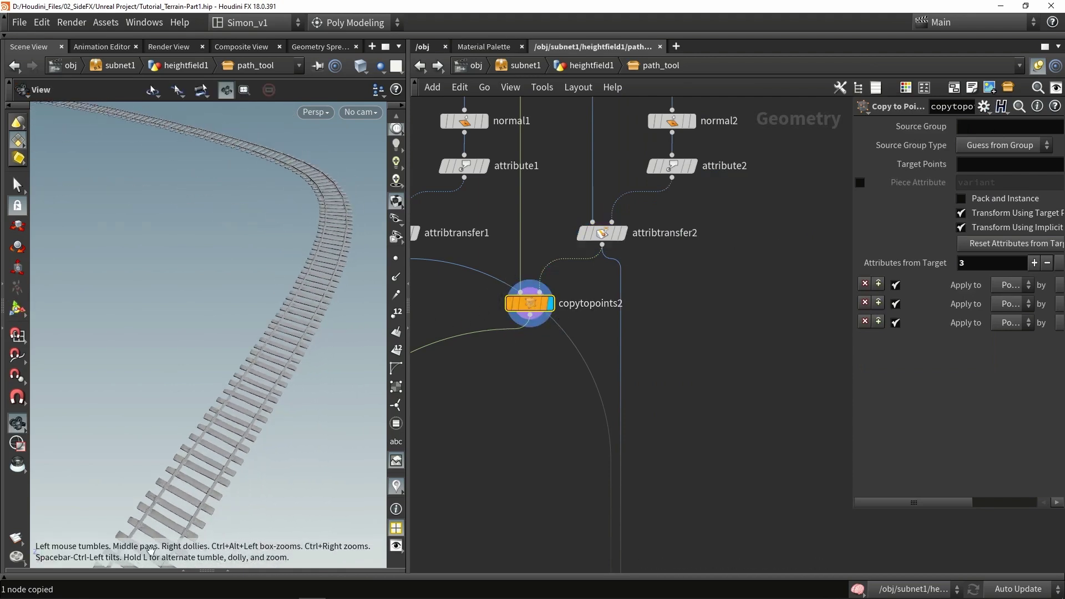
pyautogui.moveTo(289, 213); pyautogui.dragTo(278, 292)
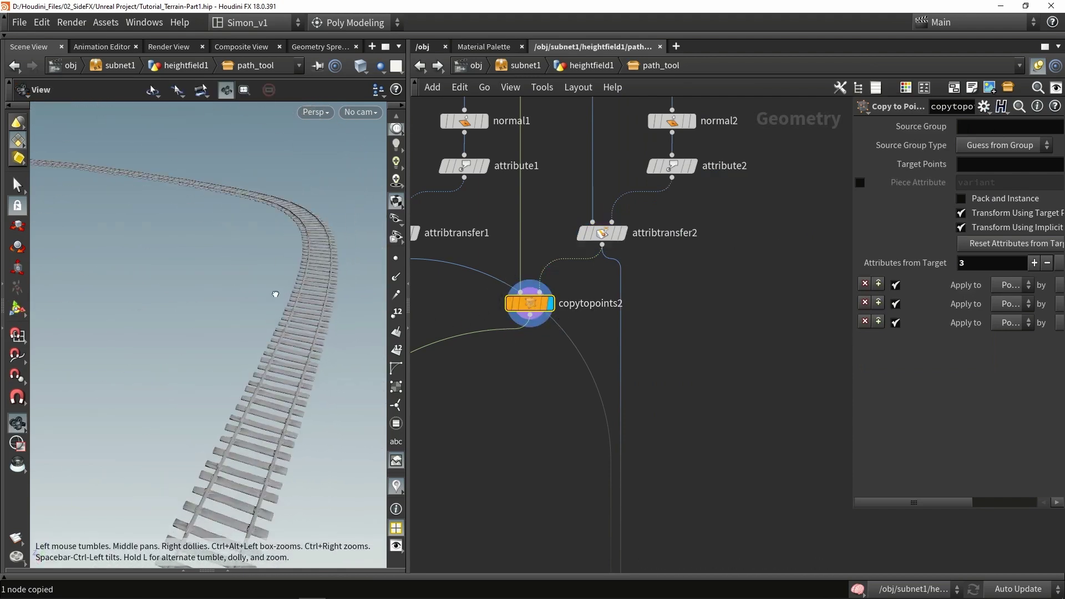
pyautogui.press('Return')
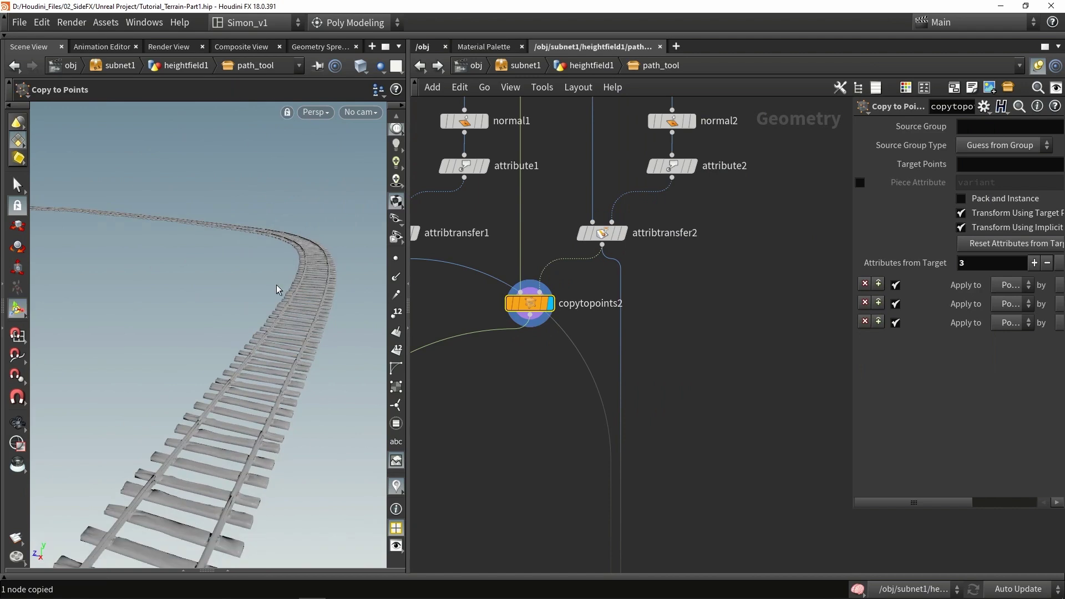
# Step: Display the attribrandomize1 node and check its orient attribute name and number of dimensions
pyautogui.scroll(-2, 510, 392)
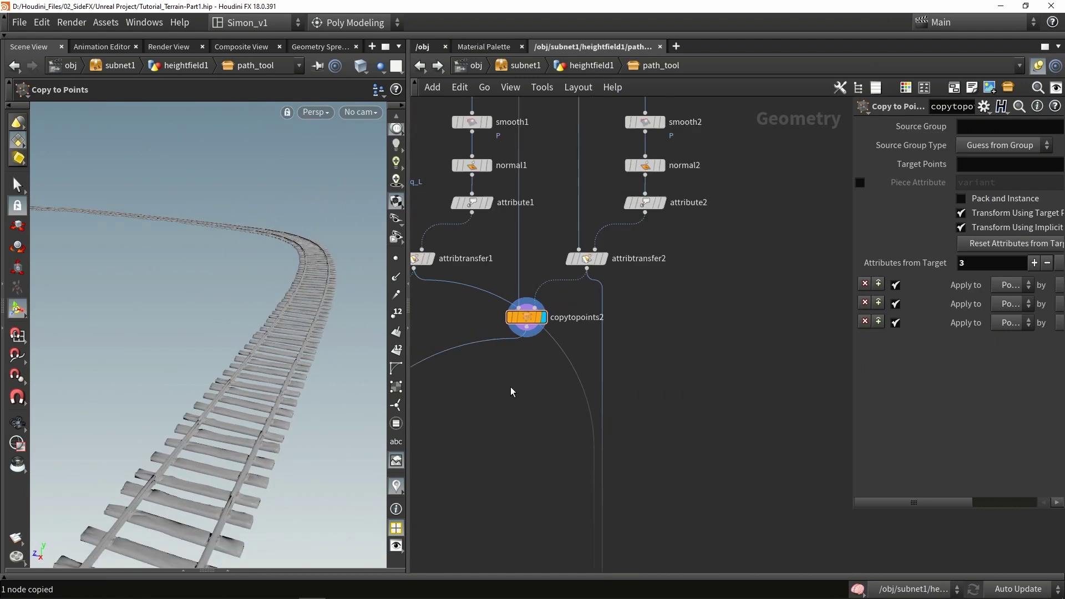
pyautogui.scroll(-2, 511, 392)
pyautogui.moveTo(649, 373); pyautogui.dragTo(613, 364, button='middle')
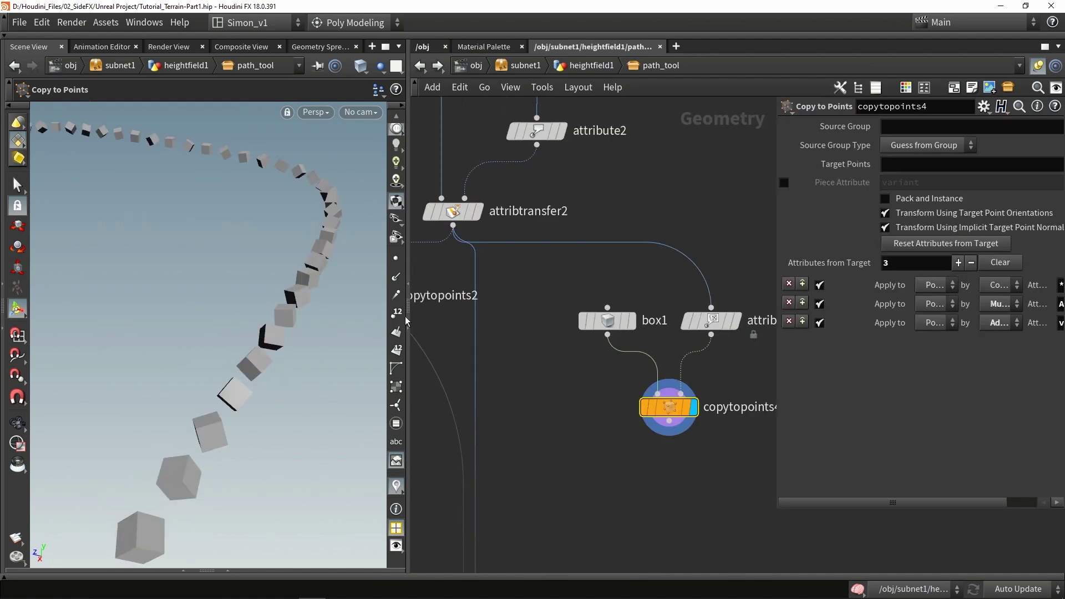
pyautogui.click(708, 323)
pyautogui.press('r')
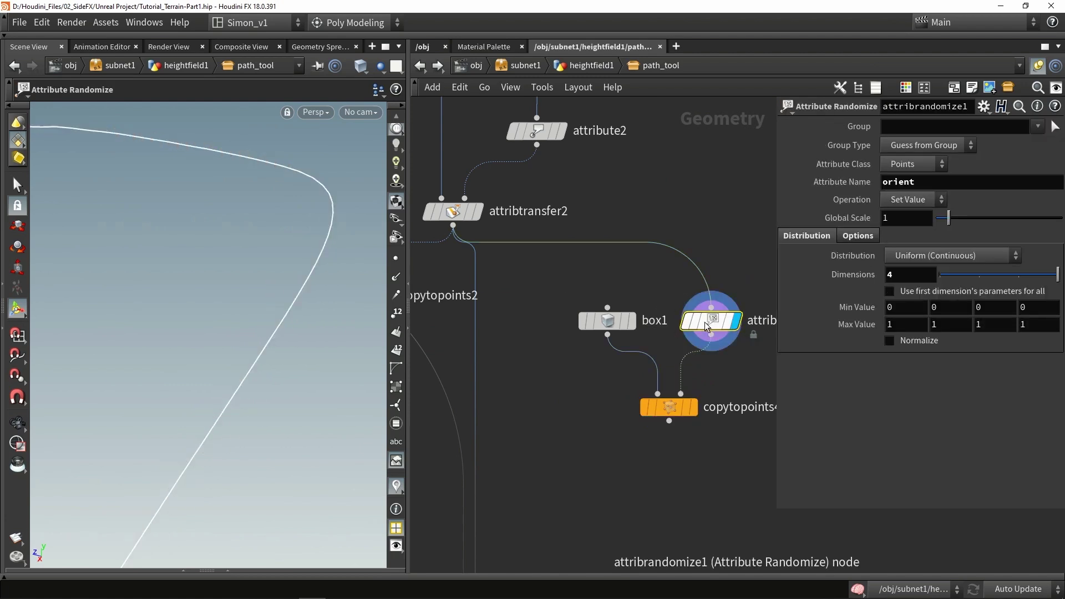
pyautogui.doubleClick(910, 181)
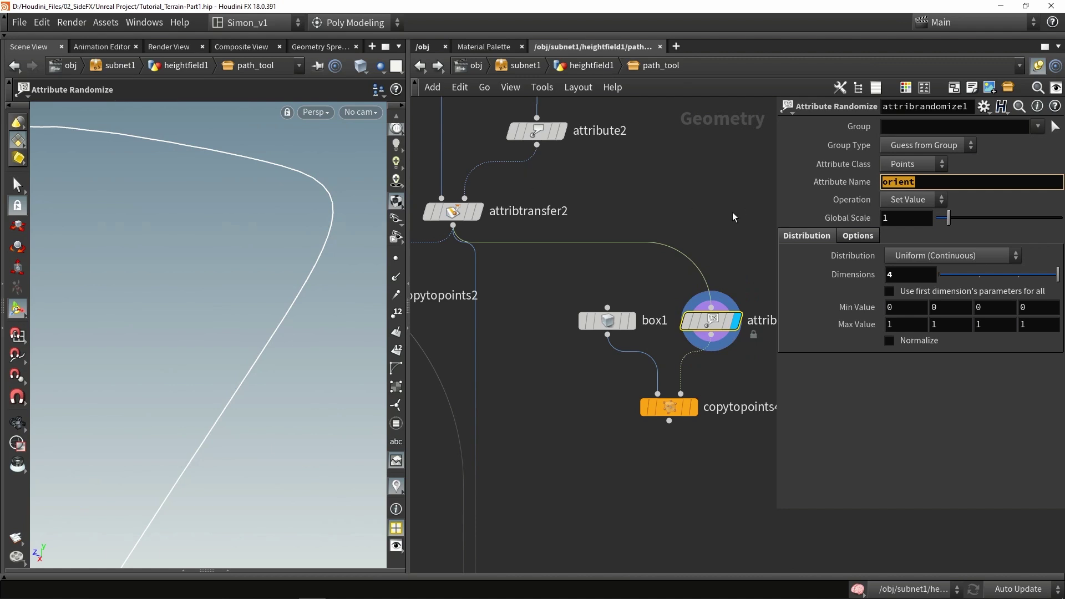
pyautogui.press('Return')
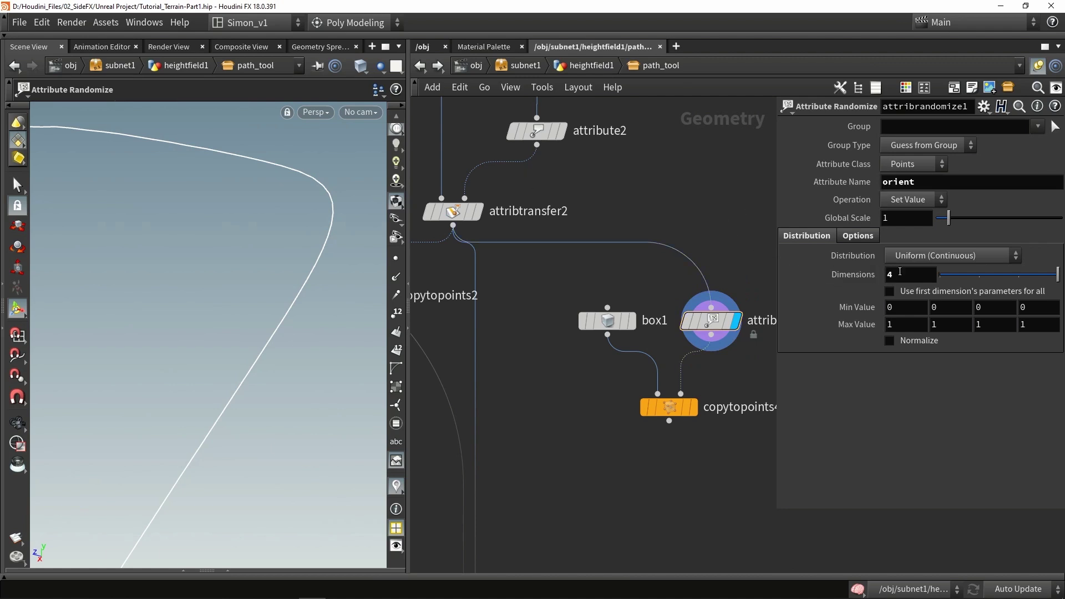
pyautogui.doubleClick(900, 273)
pyautogui.write('4')
# Step: Display copytopoints4 and view the boxes copied along the curve
pyautogui.click(693, 406)
pyautogui.keyDown('alt'); pyautogui.moveTo(332, 272); pyautogui.dragTo(328, 247); pyautogui.keyUp('alt')
pyautogui.scroll(-3, 577, 383)
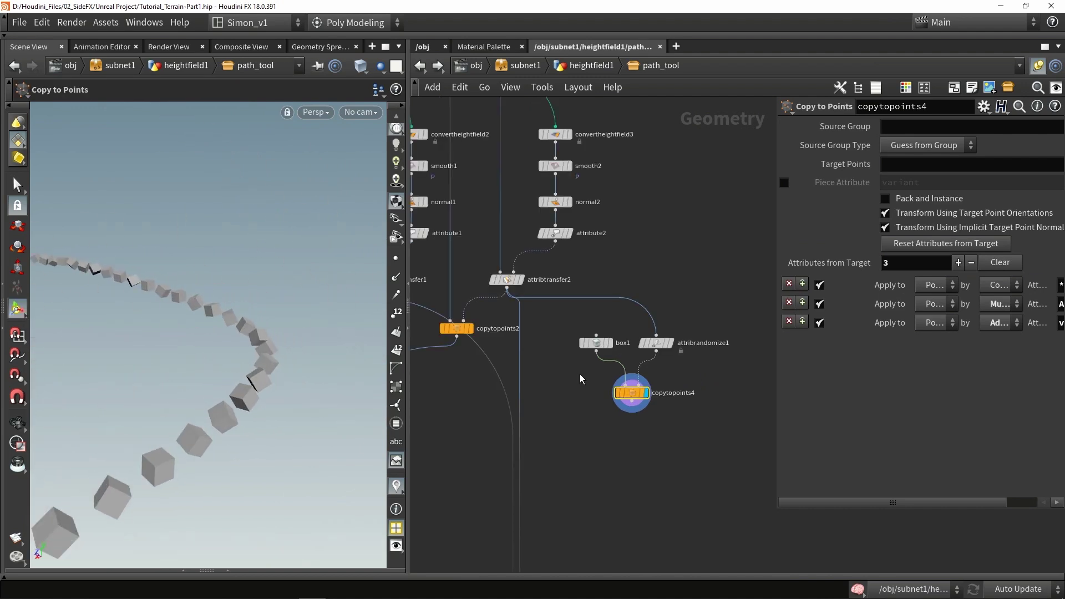
# Step: Add a Merge node, connect attribtransfer2 and attribrandomize1 to it, and display its result
pyautogui.scroll(-1, 571, 383)
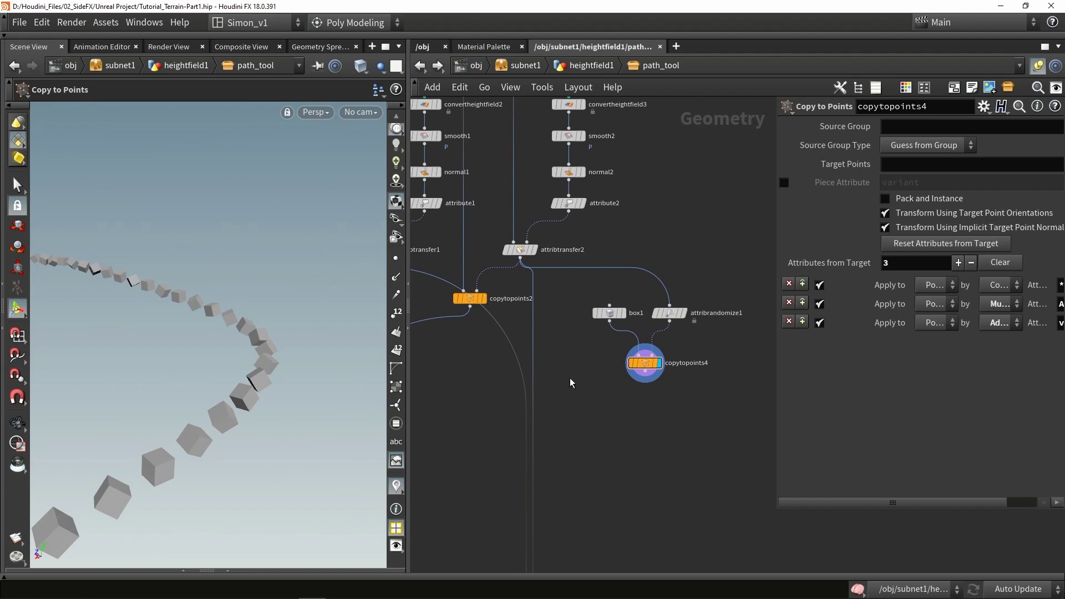
pyautogui.press('Tab')
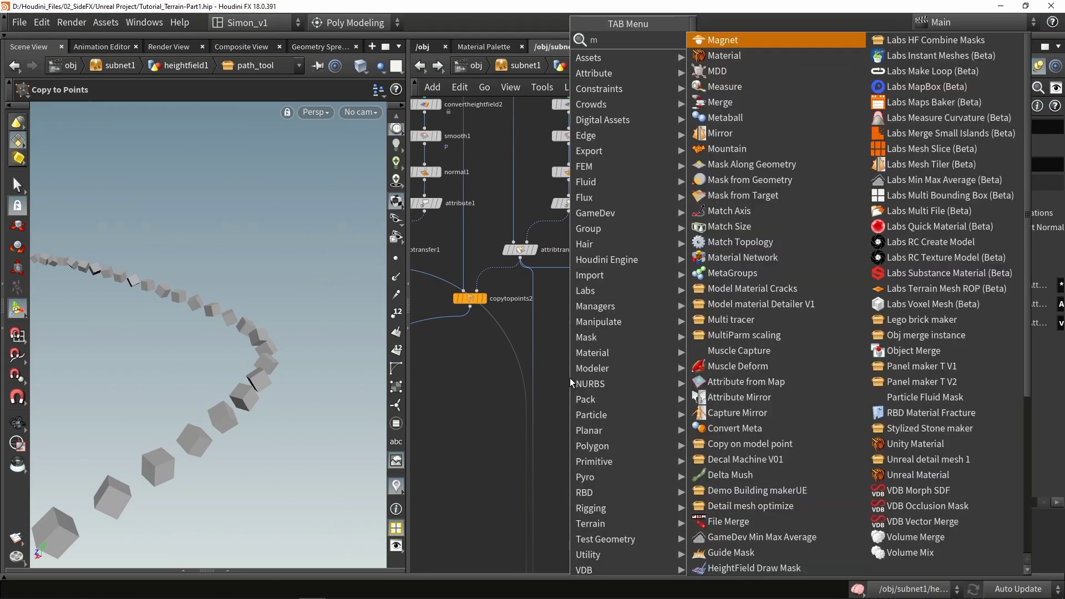
pyautogui.write('merge')
pyautogui.press('Return')
pyautogui.click(570, 377)
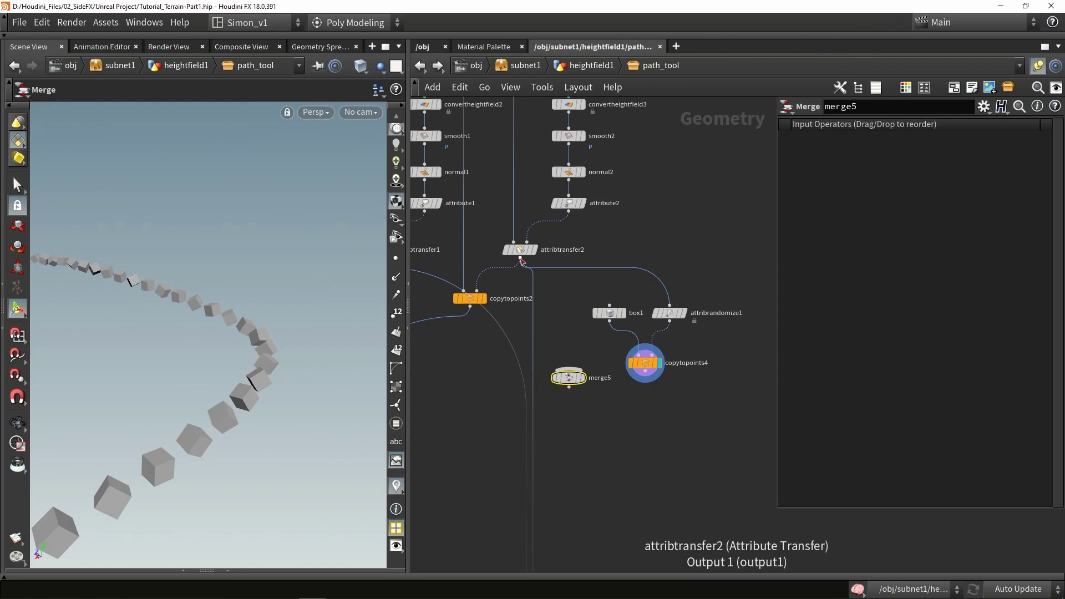
pyautogui.moveTo(520, 258); pyautogui.dragTo(569, 368)
pyautogui.moveTo(670, 322); pyautogui.dragTo(571, 370)
pyautogui.click(583, 377)
# Step: Read the merge node's warning and point attributes in its node info, and check attribtransfer2's attributes
pyautogui.click(669, 314)
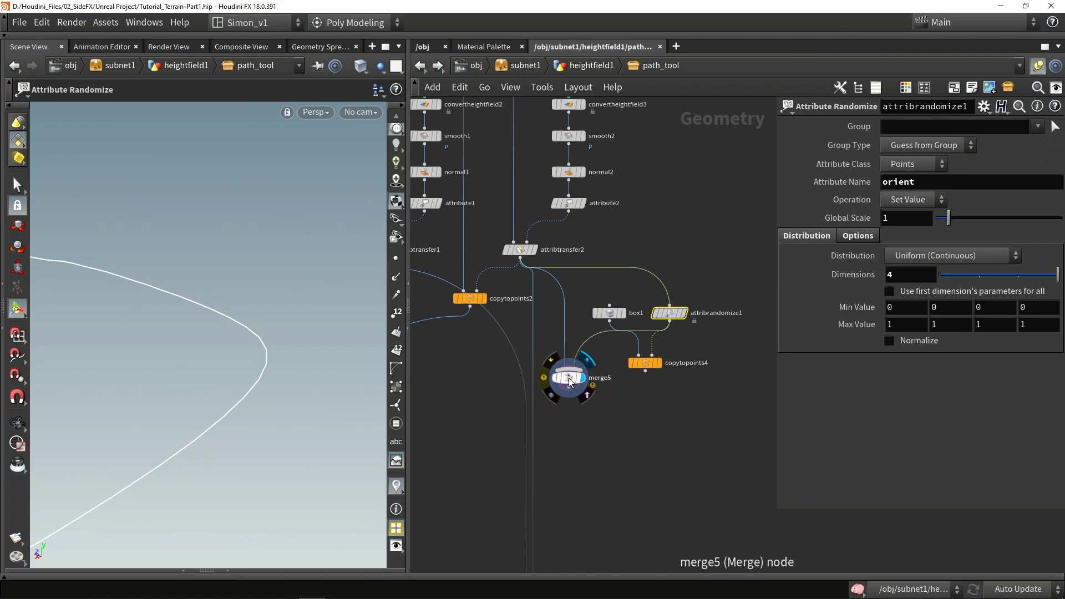
pyautogui.moveTo(560, 377)
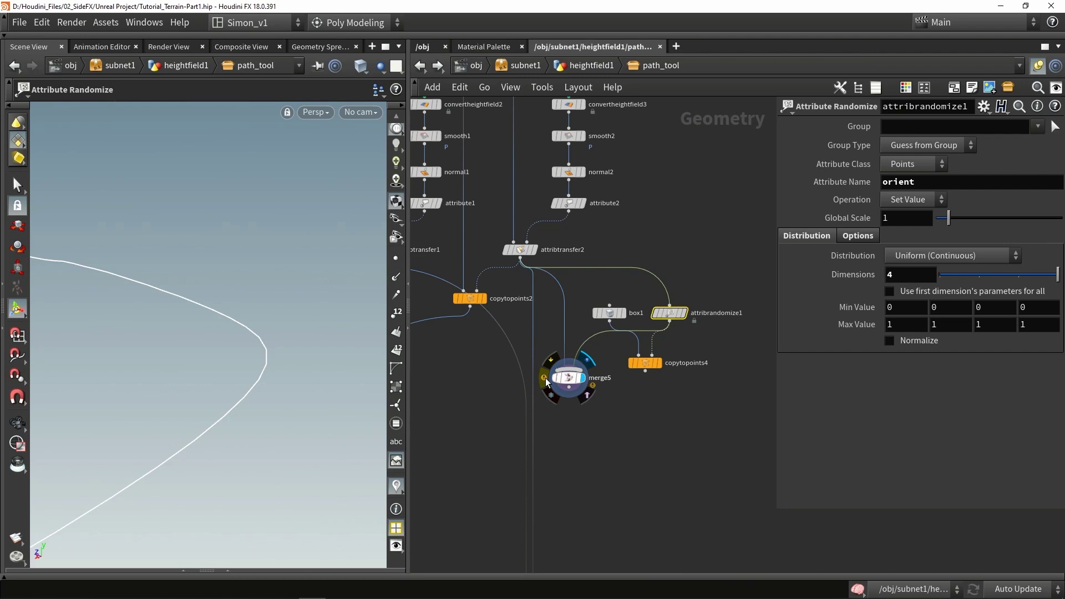
pyautogui.click(543, 377)
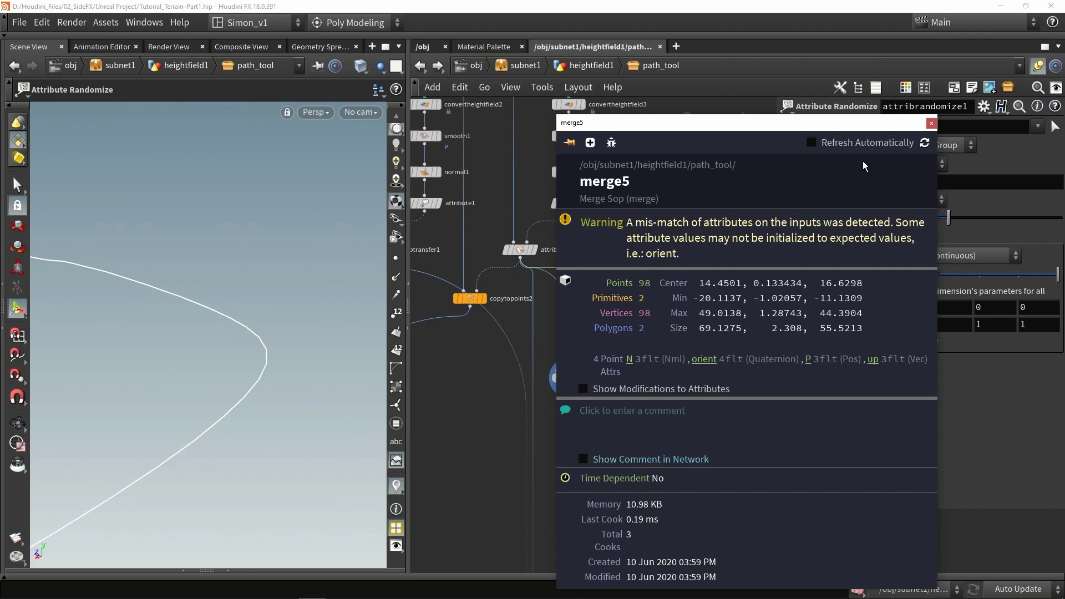
pyautogui.click(931, 124)
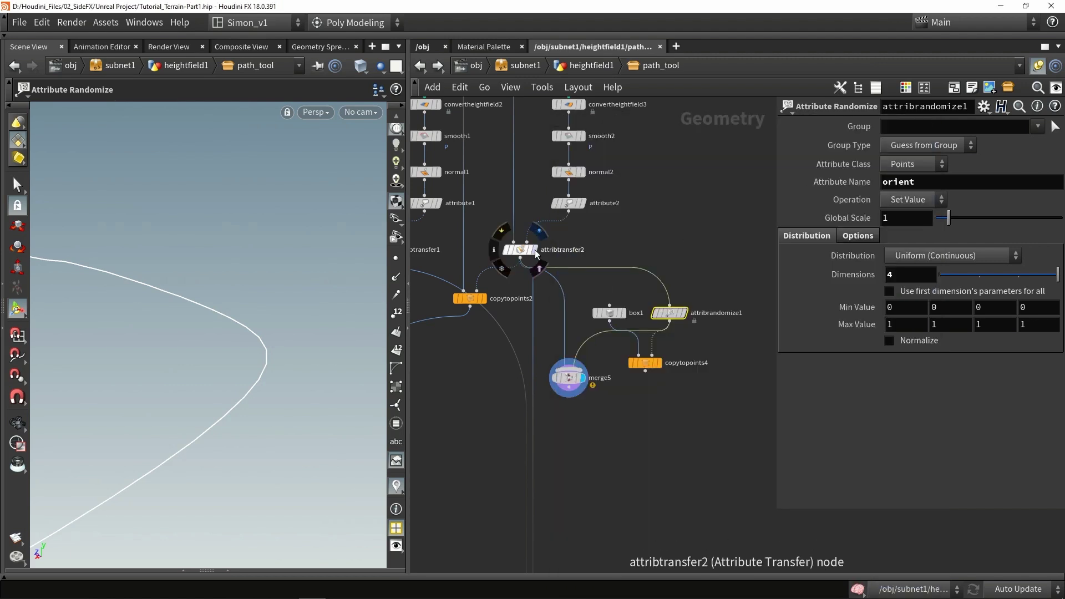
pyautogui.click(516, 254)
pyautogui.middleClick(519, 251)
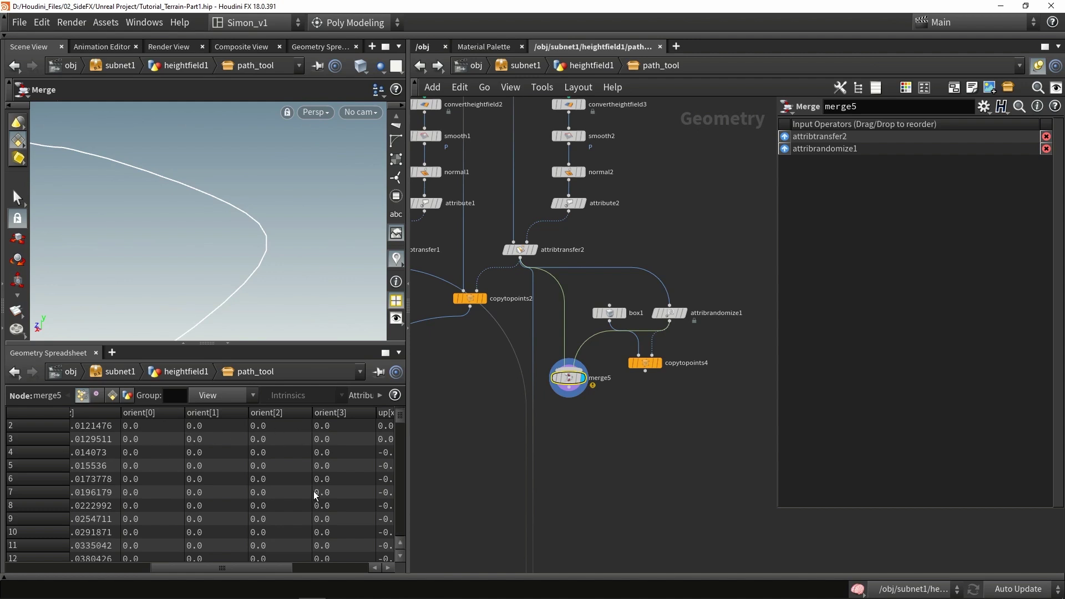
# Step: Examine the orient values of the merged points in the geometry spreadsheet
pyautogui.scroll(-7, 314, 488)
pyautogui.scroll(-7, 314, 495)
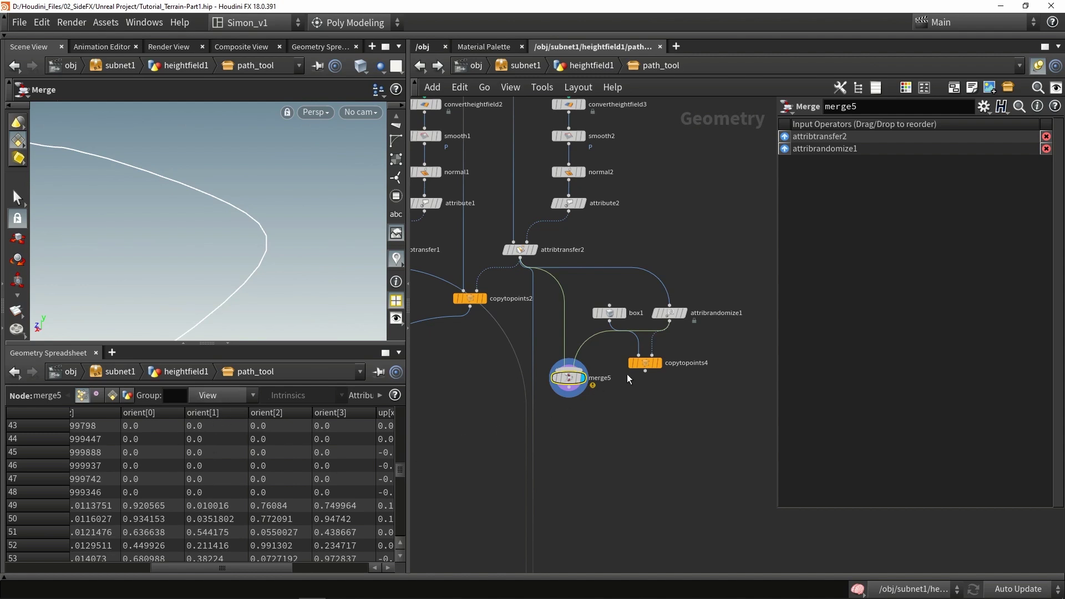
pyautogui.scroll(2, 632, 370)
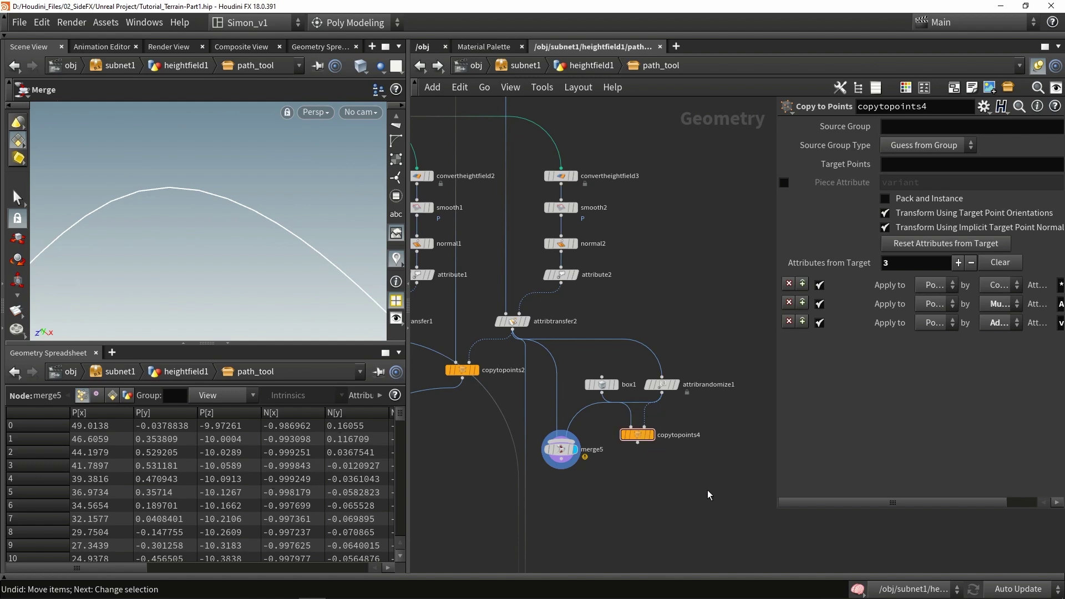
# Step: Delete the box1, attribrandomize1, copytopoints4 and merge5 nodes, and check attribtransfer2's node info
pyautogui.moveTo(707, 491); pyautogui.dragTo(551, 359)
pyautogui.press('Delete')
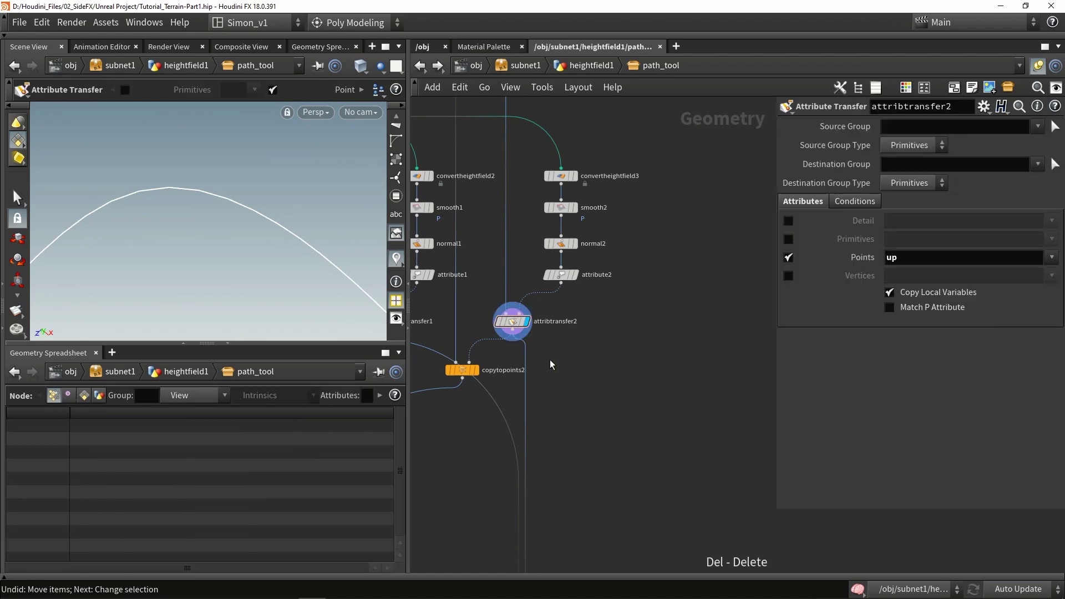
pyautogui.moveTo(550, 360); pyautogui.dragTo(608, 326, button='middle')
pyautogui.scroll(-1, 600, 297)
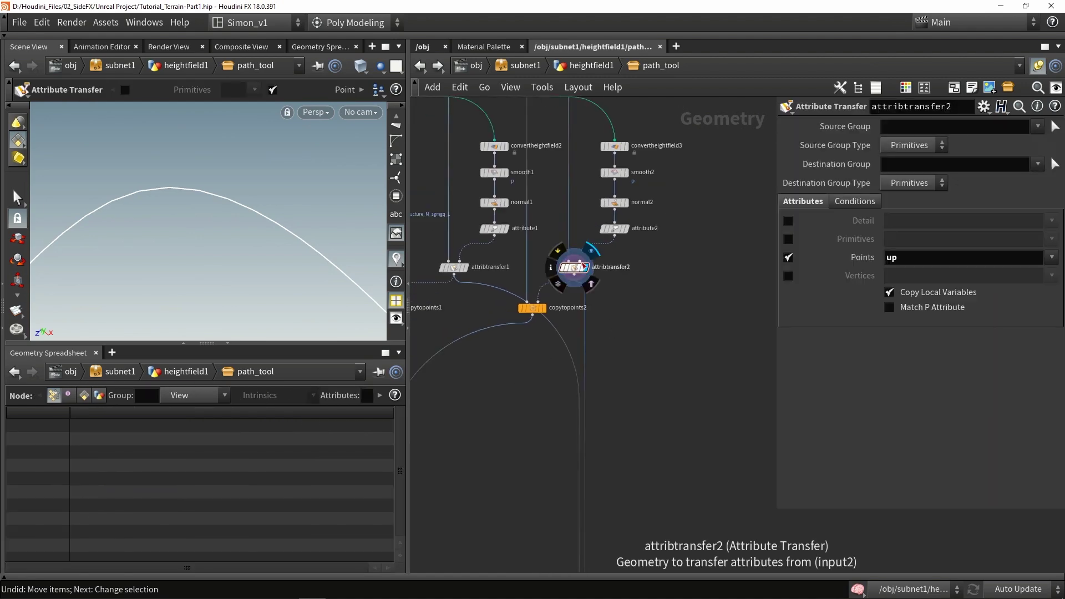
pyautogui.middleClick(572, 267)
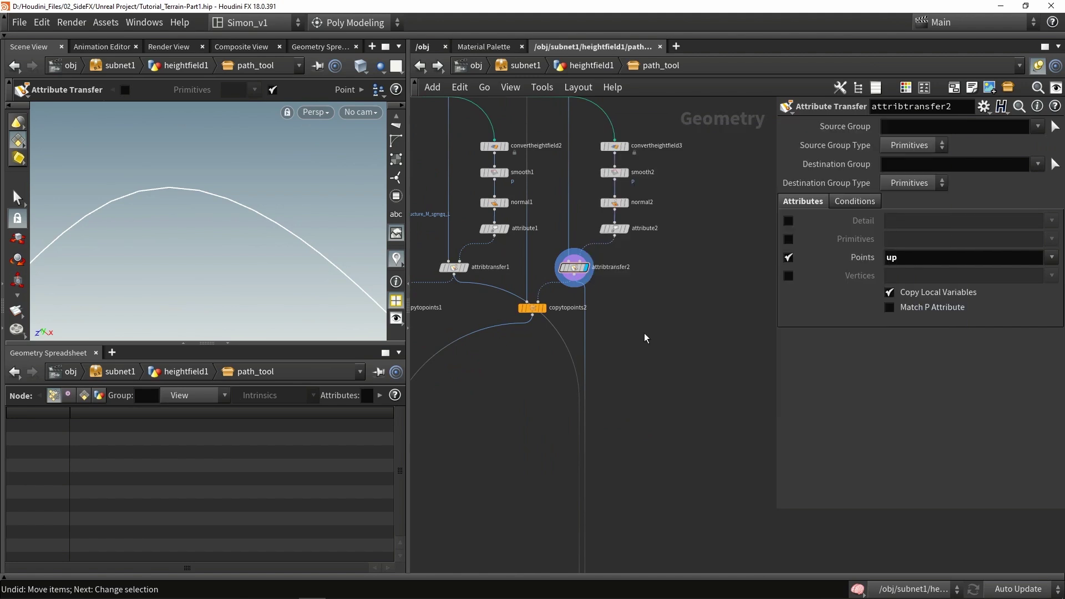
# Step: Add an Attribute Create node in the empty area of the network below attribtransfer2
pyautogui.moveTo(635, 399); pyautogui.dragTo(620, 340, button='middle')
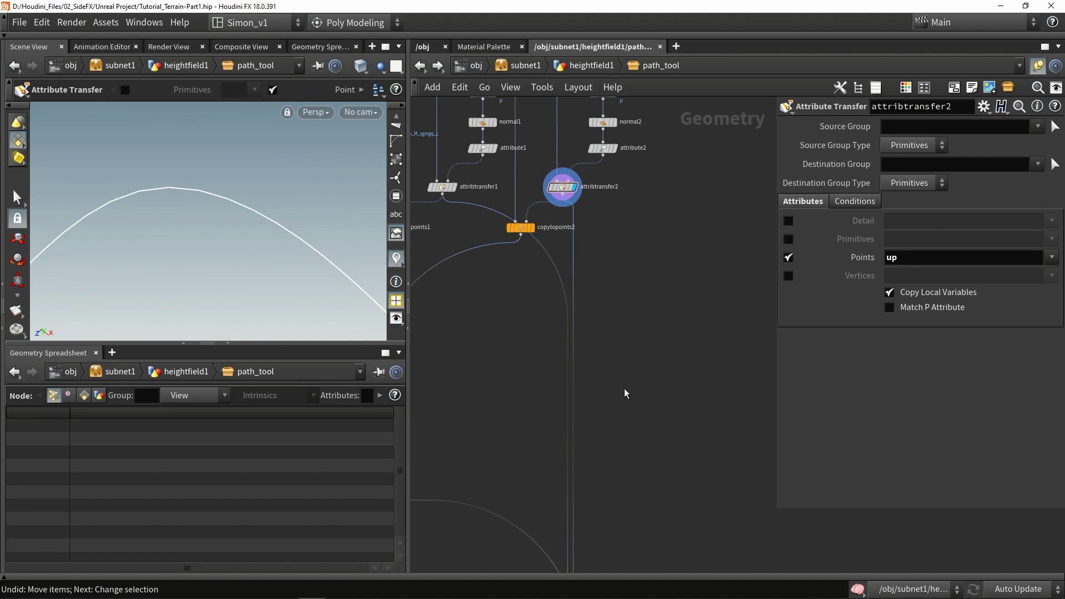
pyautogui.scroll(-2, 610, 310)
pyautogui.press('Tab')
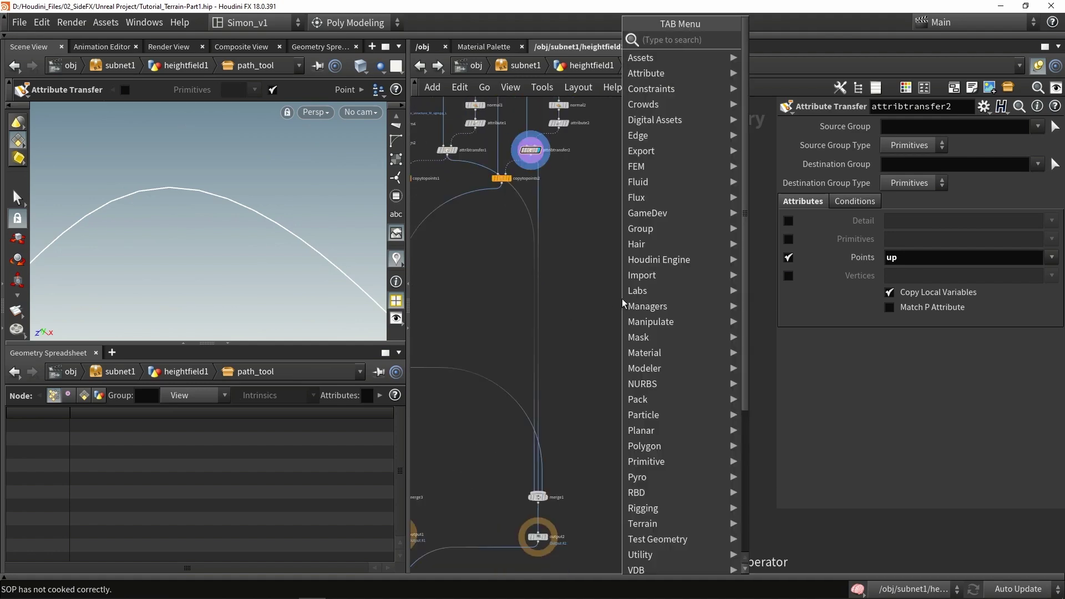
pyautogui.write('create')
pyautogui.press('Return')
pyautogui.click(621, 299)
pyautogui.scroll(4, 621, 298)
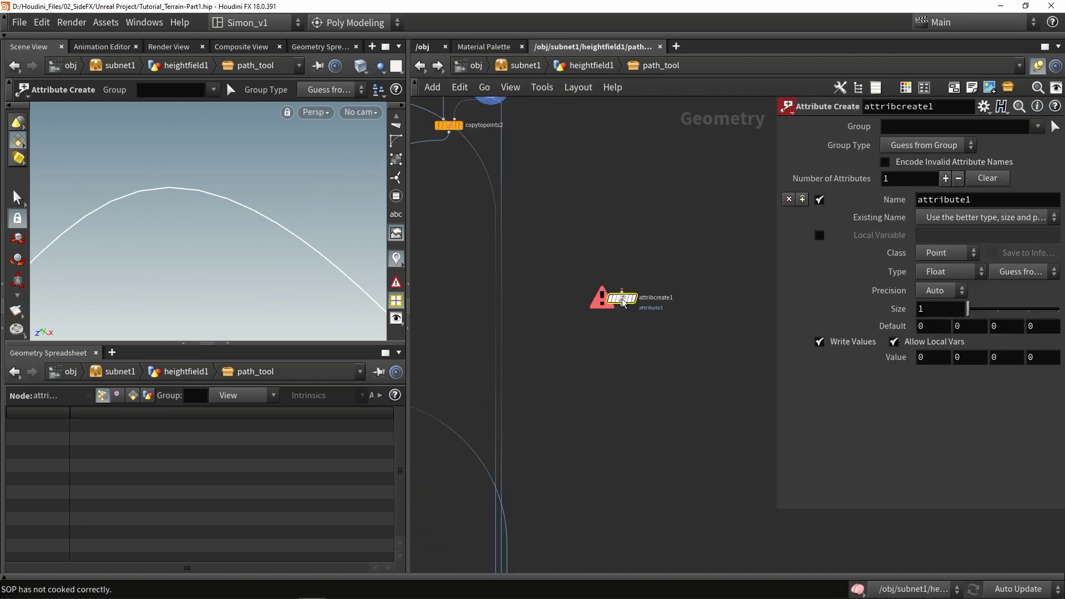
# Step: Name the attribute of the new Attribute Create node "up"
pyautogui.doubleClick(921, 200)
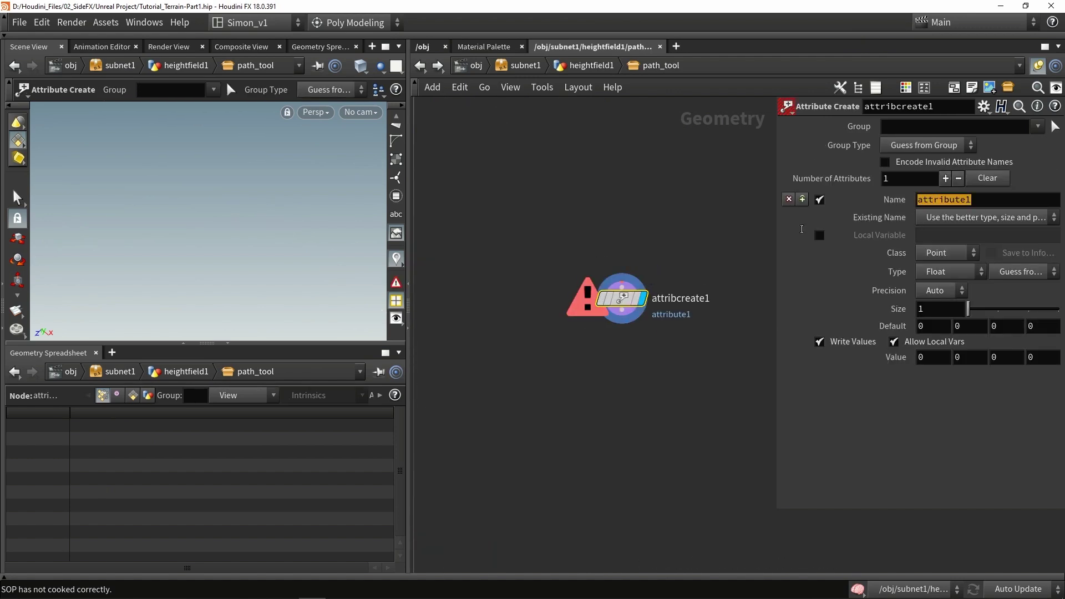
pyautogui.write('up')
pyautogui.press('Return')
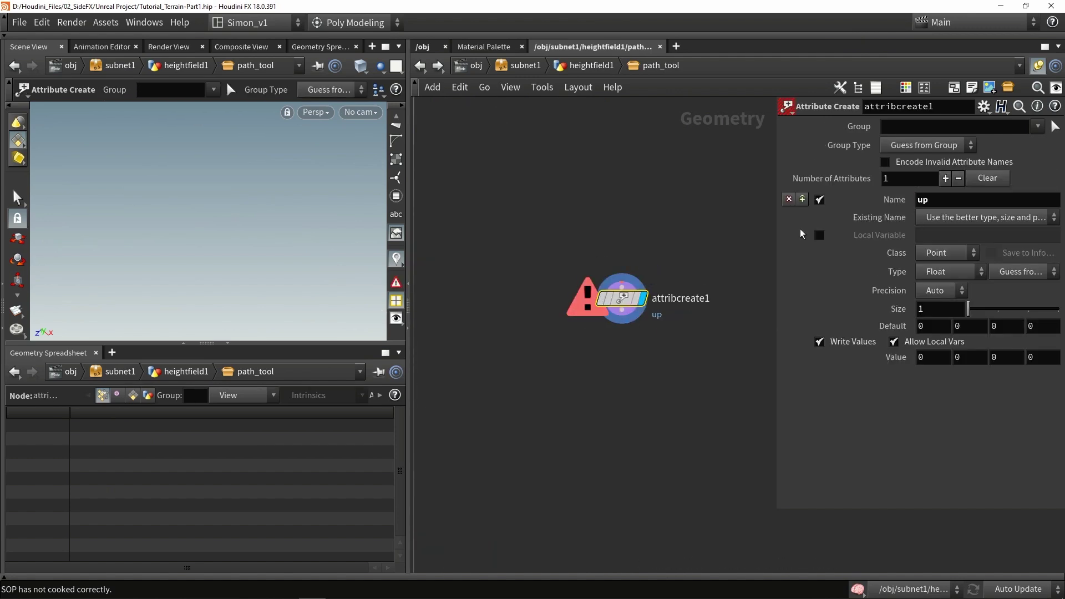
# Step: Set the up attribute's size to 3 and its value to 0, 1, 0
pyautogui.moveTo(968, 309); pyautogui.dragTo(1027, 309)
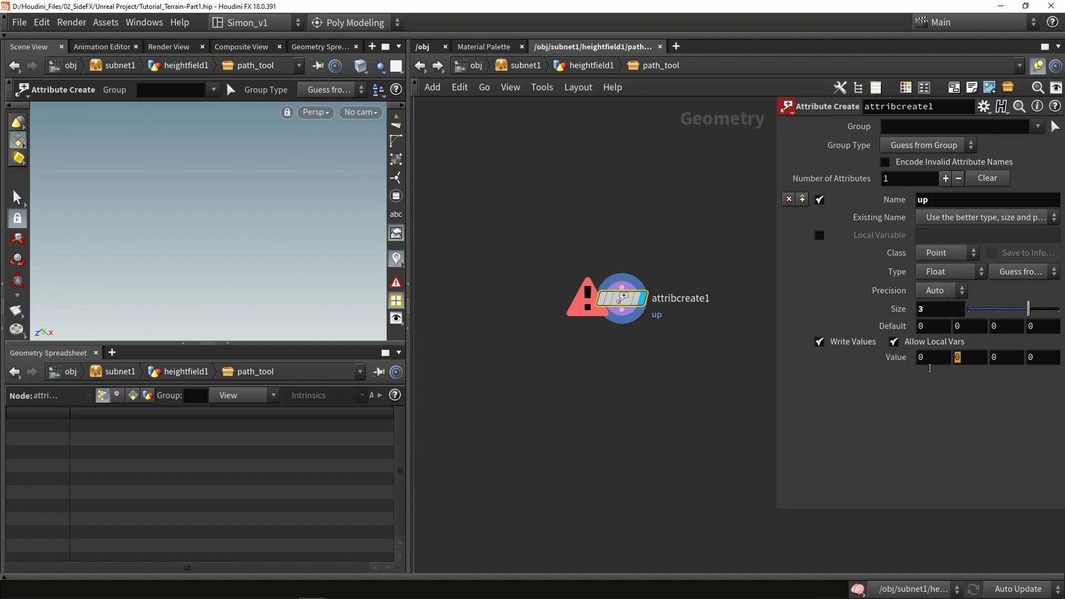
pyautogui.write('1')
pyautogui.press('Return')
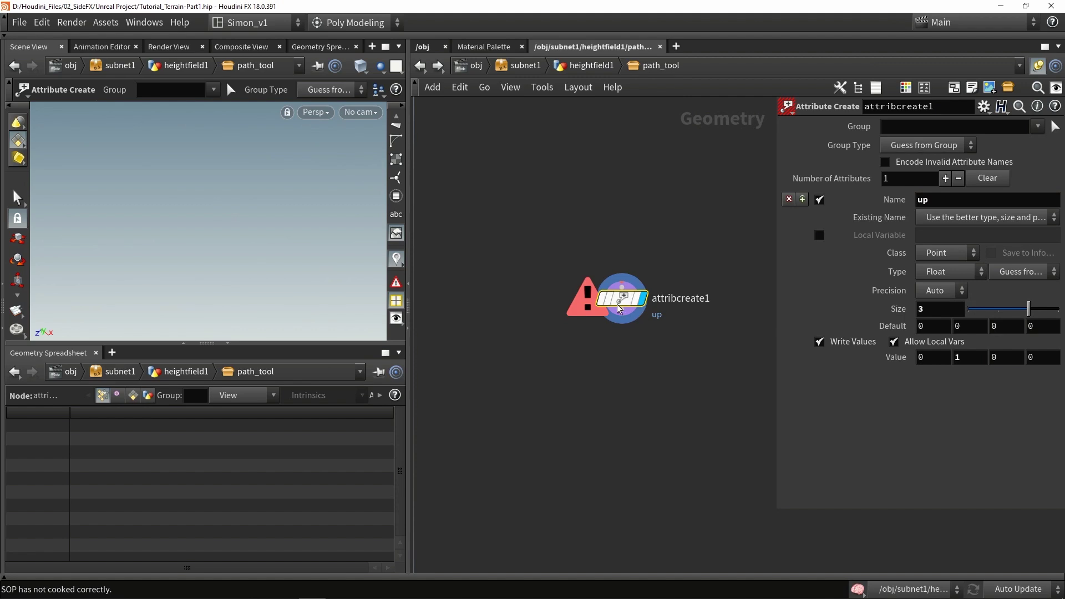
# Step: Duplicate the up Attribute Create node directly below it in the chain, and name the copy's attribute "pscale"
pyautogui.keyDown('alt'); pyautogui.moveTo(619, 309); pyautogui.dragTo(624, 359); pyautogui.keyUp('alt')
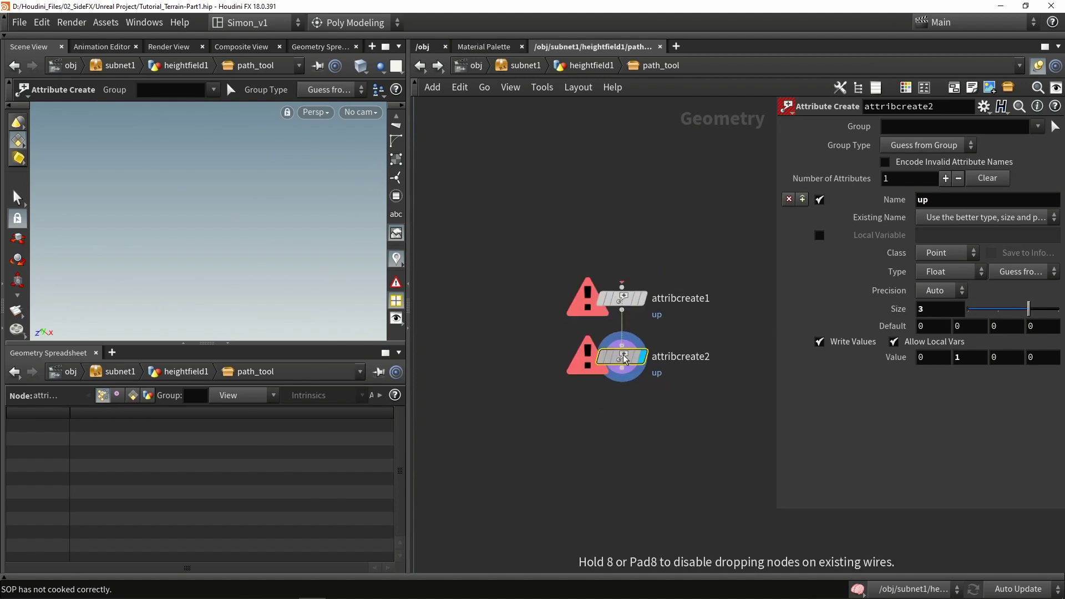
pyautogui.doubleClick(925, 200)
pyautogui.write('psca')
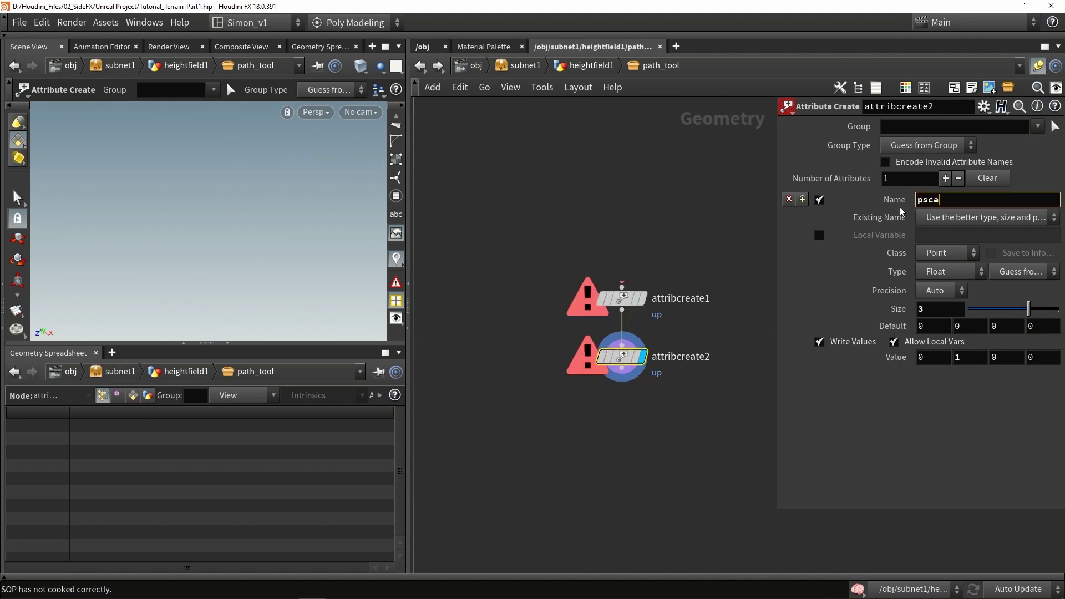
pyautogui.write('le')
pyautogui.press('Return')
# Step: Set the pscale attribute's size to 1 and its first value component to 1
pyautogui.click(965, 310)
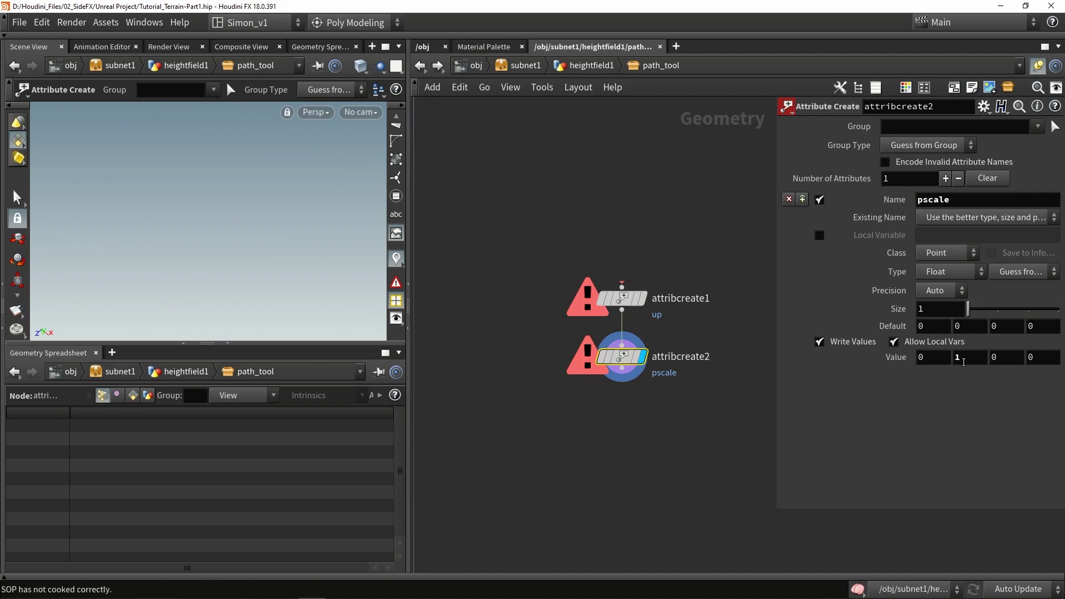
pyautogui.click(925, 358)
pyautogui.press('BackSpace')
pyautogui.write('1')
pyautogui.press('Return')
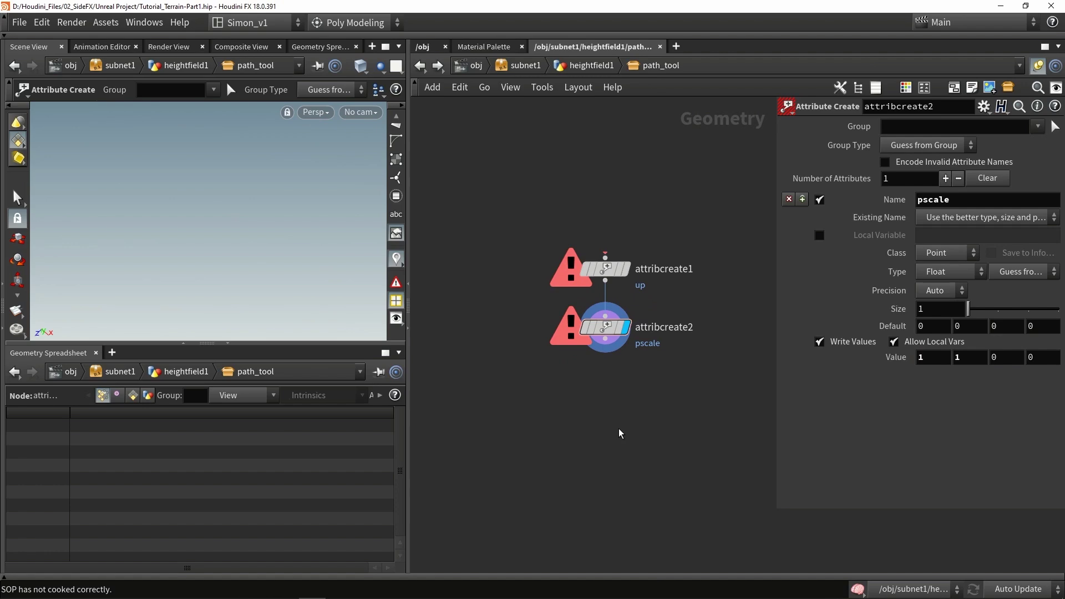
# Step: Add a Clean node wired below the pscale node, display it, and space the nodes evenly
pyautogui.press('Tab')
pyautogui.write('ctp')
pyautogui.press('Return')
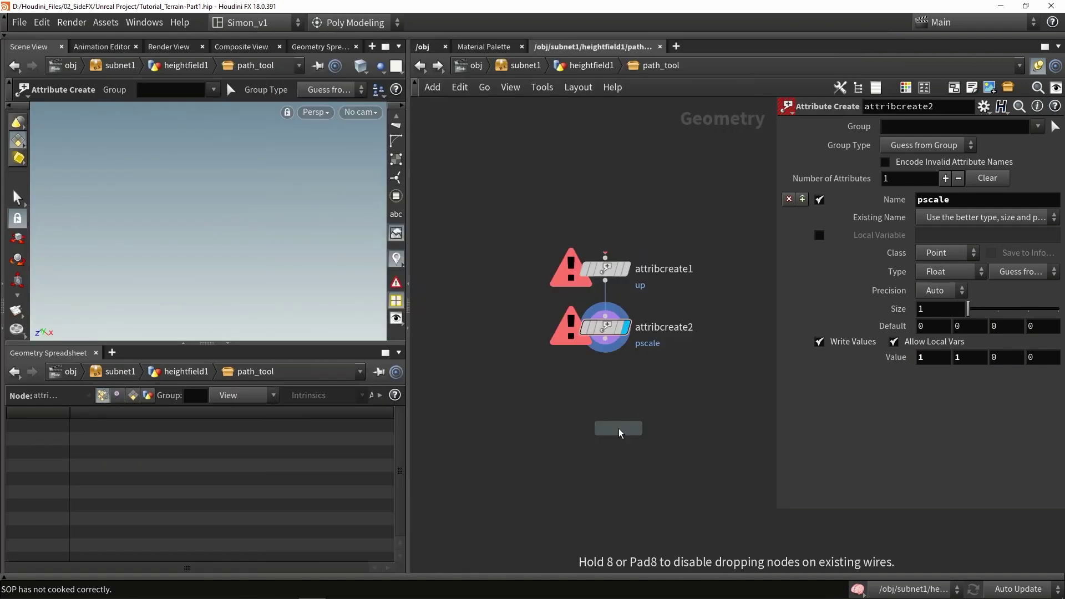
pyautogui.click(604, 402)
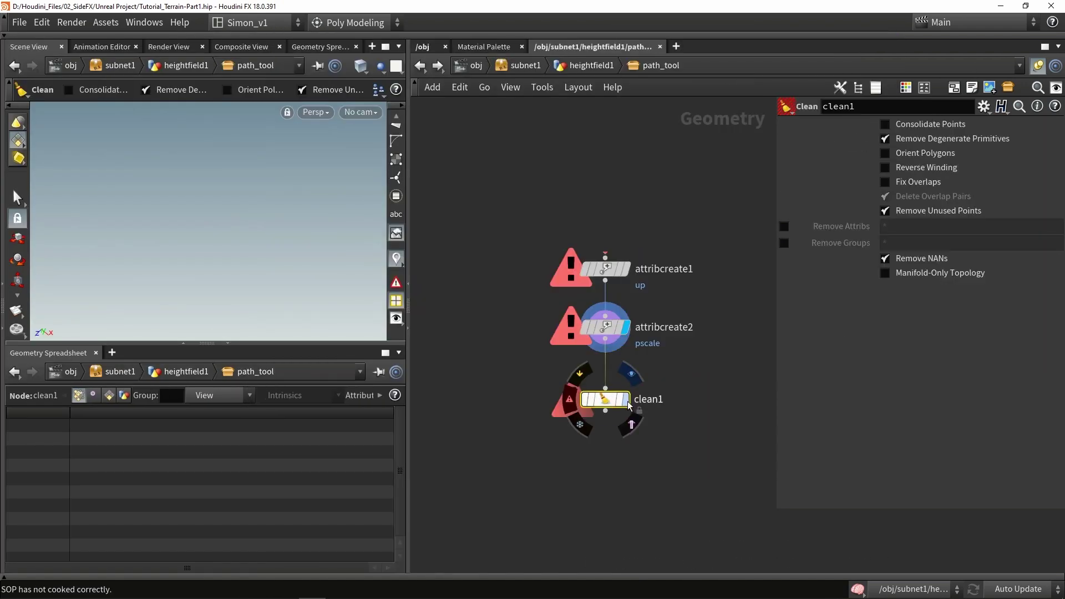
pyautogui.moveTo(628, 405); pyautogui.dragTo(628, 382)
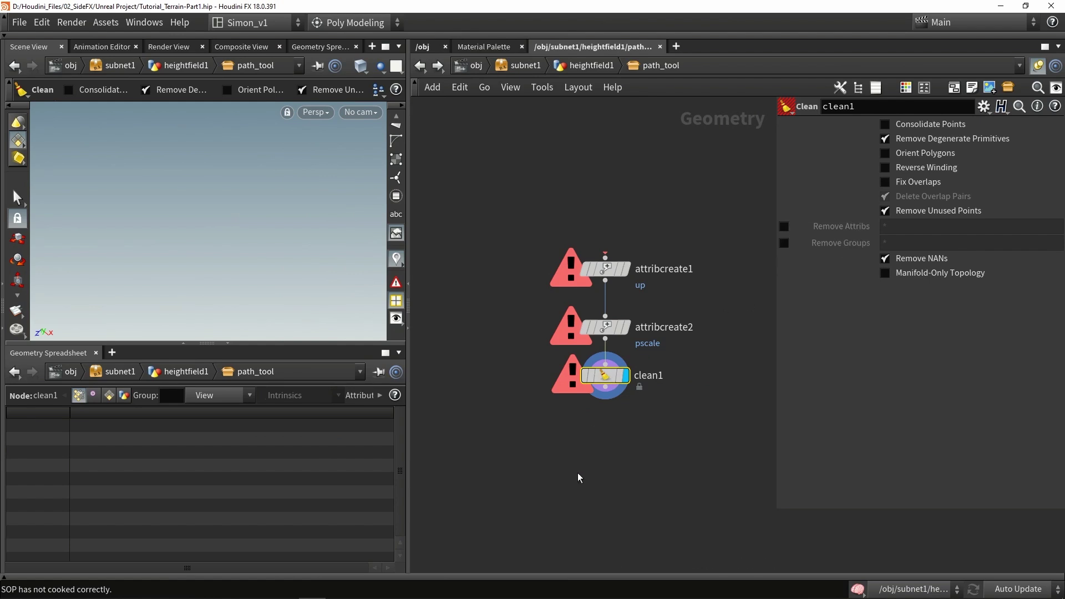
pyautogui.moveTo(607, 327); pyautogui.dragTo(607, 320)
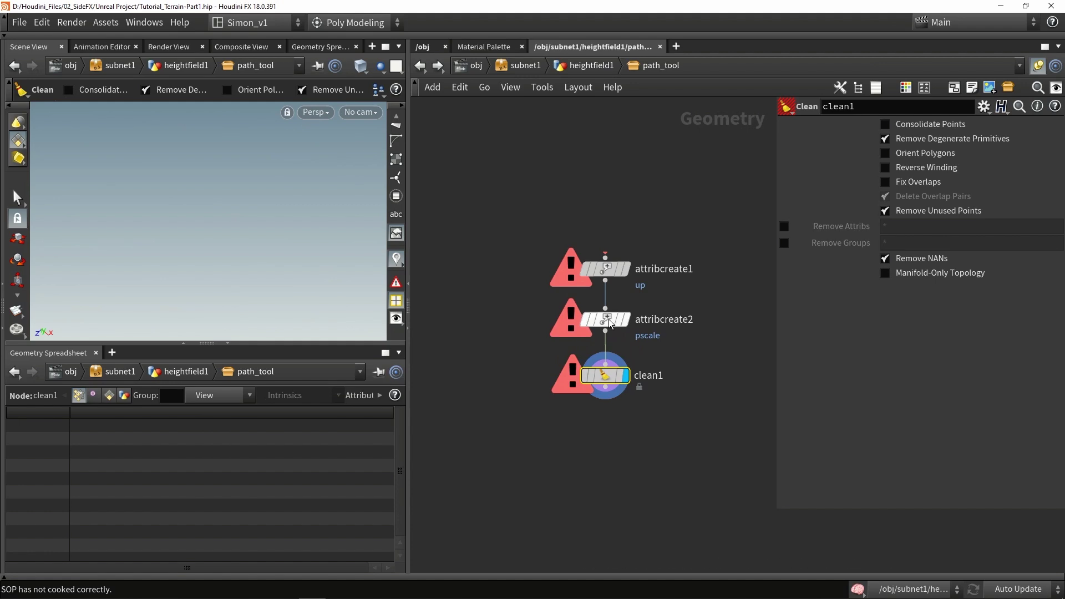
# Step: Turn off Remove Degenerate Primitives and Remove Unused Points on clean1, and turn on Remove Attribs and Remove Groups
pyautogui.click(904, 145)
pyautogui.click(910, 214)
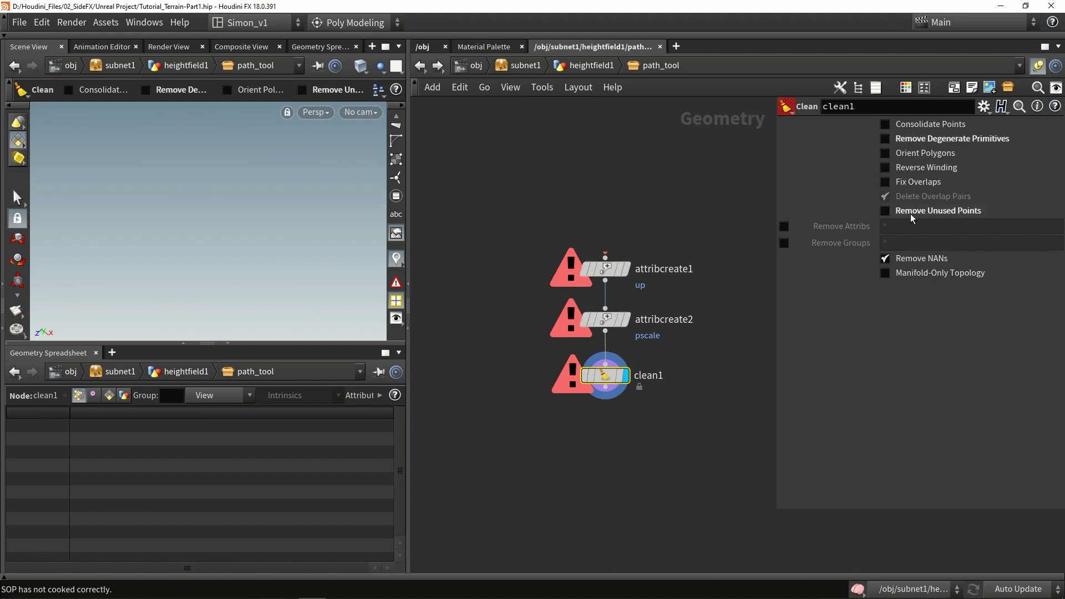
pyautogui.click(785, 227)
pyautogui.click(784, 243)
# Step: Set clean1's Remove Attribs pattern to "* ^N ^up ^pscale"
pyautogui.doubleClick(884, 227)
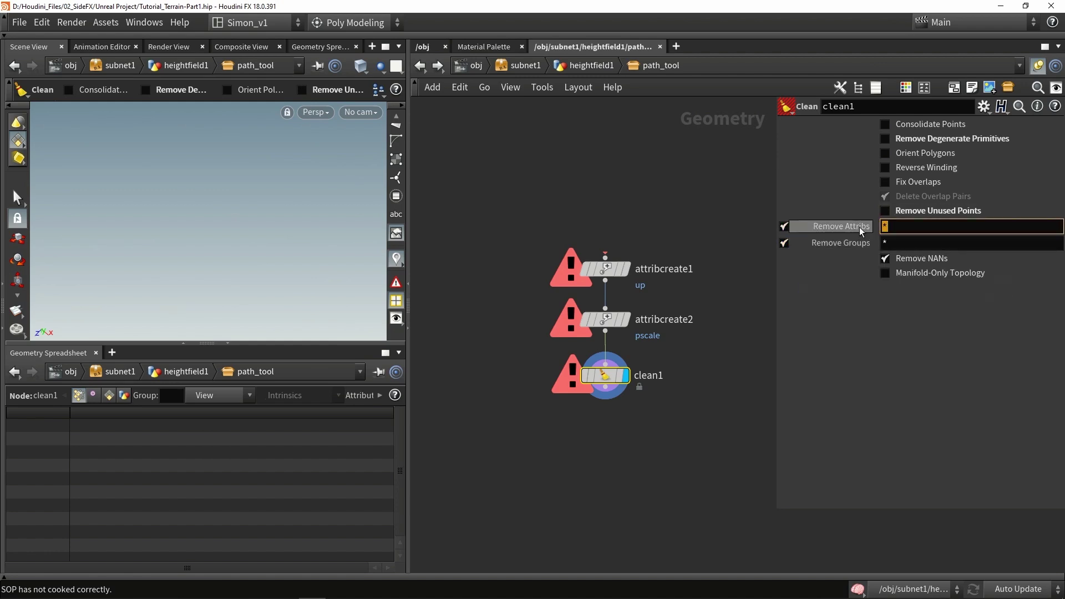
pyautogui.click(905, 226)
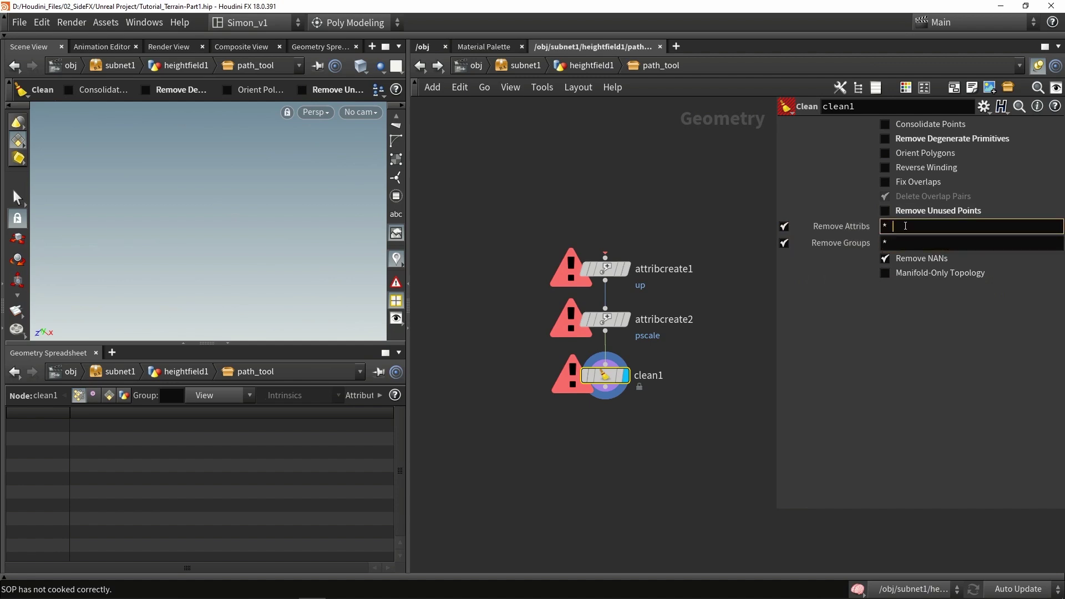
pyautogui.write('^N ^up ^')
pyautogui.write('pscale')
pyautogui.press('Return')
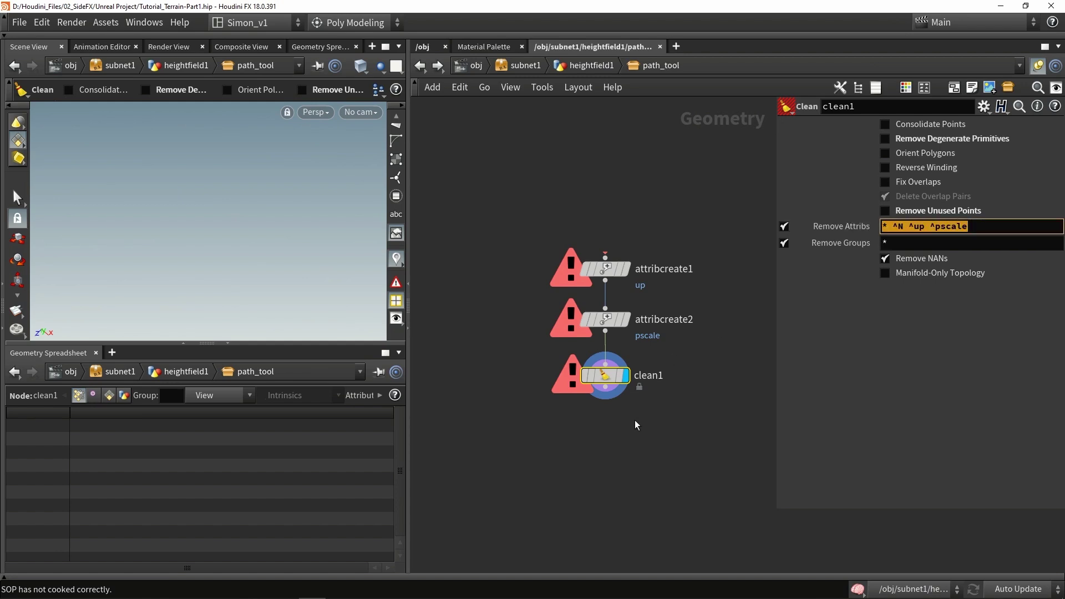
# Step: Add an Attribute Create node wired below clean1 and display it
pyautogui.scroll(-3, 636, 424)
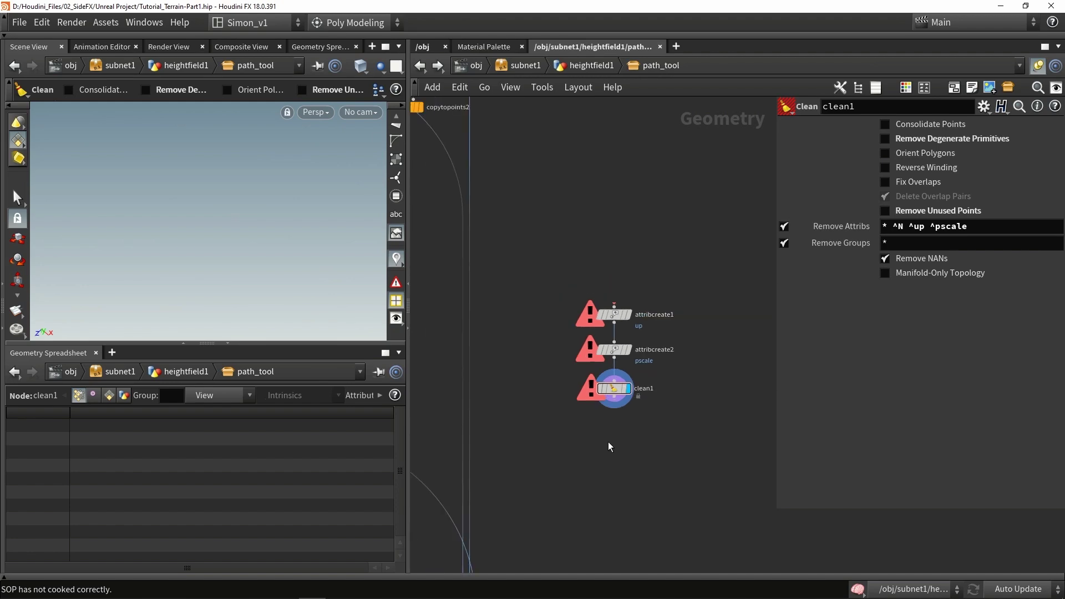
pyautogui.press('Tab')
pyautogui.write('create')
pyautogui.press('Return')
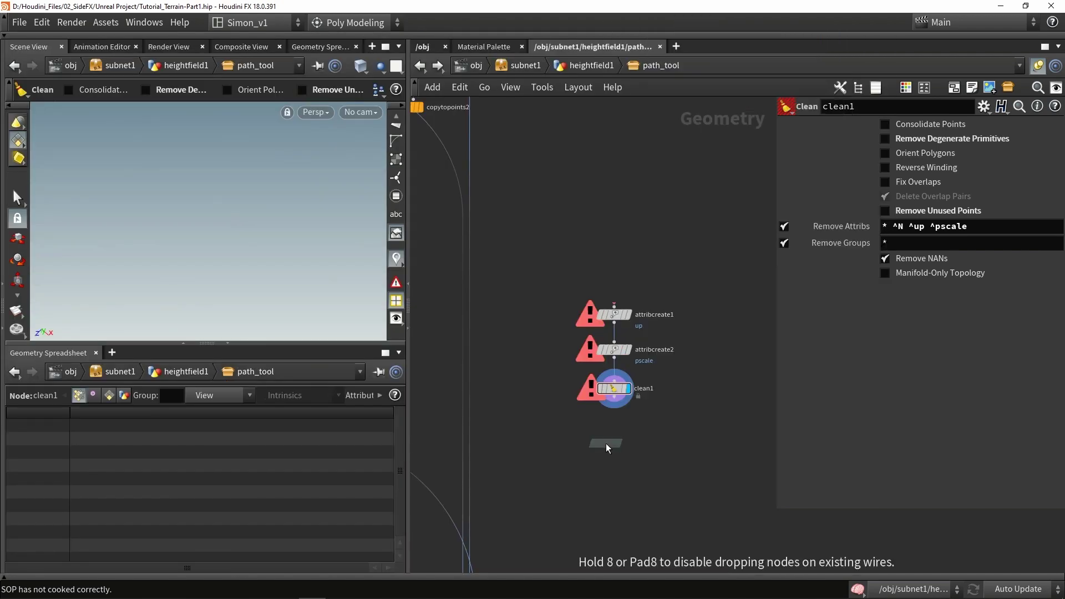
pyautogui.click(614, 427)
pyautogui.scroll(3, 611, 422)
pyautogui.moveTo(618, 409); pyautogui.dragTo(617, 360)
pyautogui.click(652, 428)
# Step: Name the new node's attribute "unreal_instance", set its type to String, and open its string value for editing
pyautogui.doubleClick(987, 203)
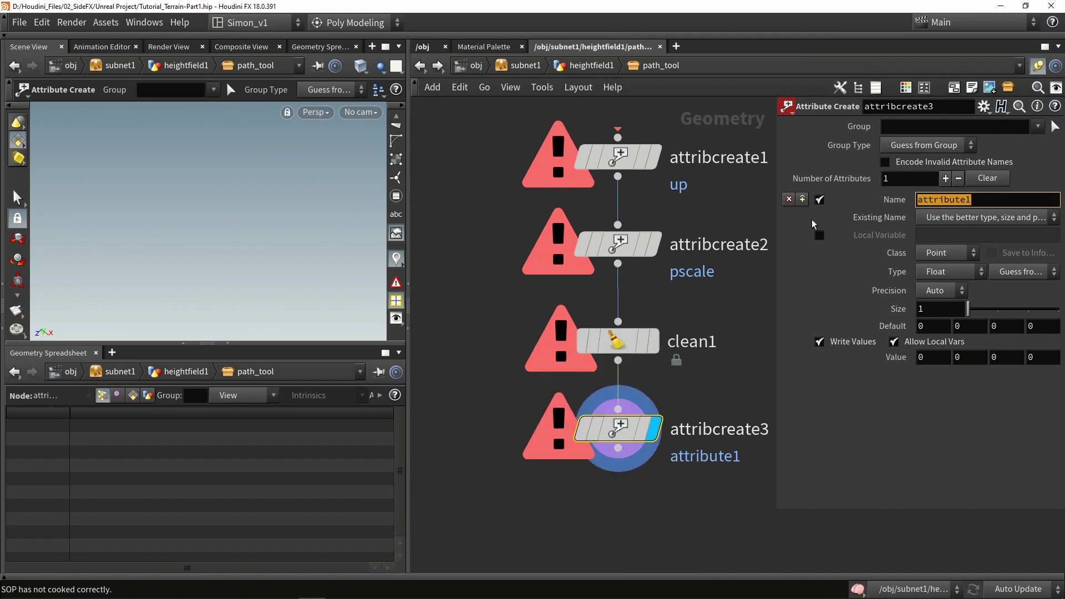
pyautogui.write('un')
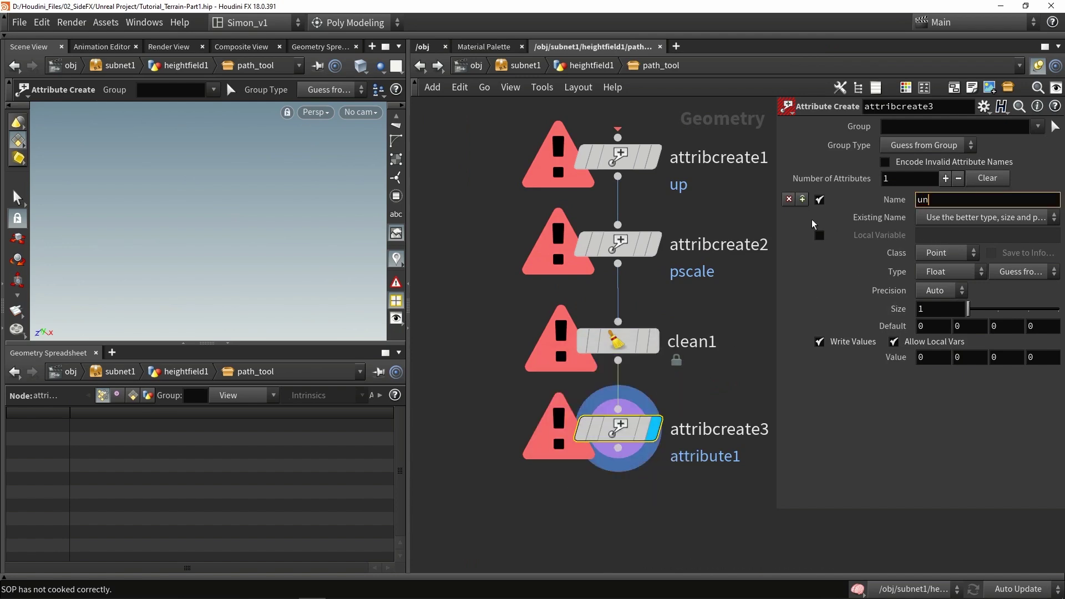
pyautogui.write('real_isntance')
pyautogui.click(950, 271)
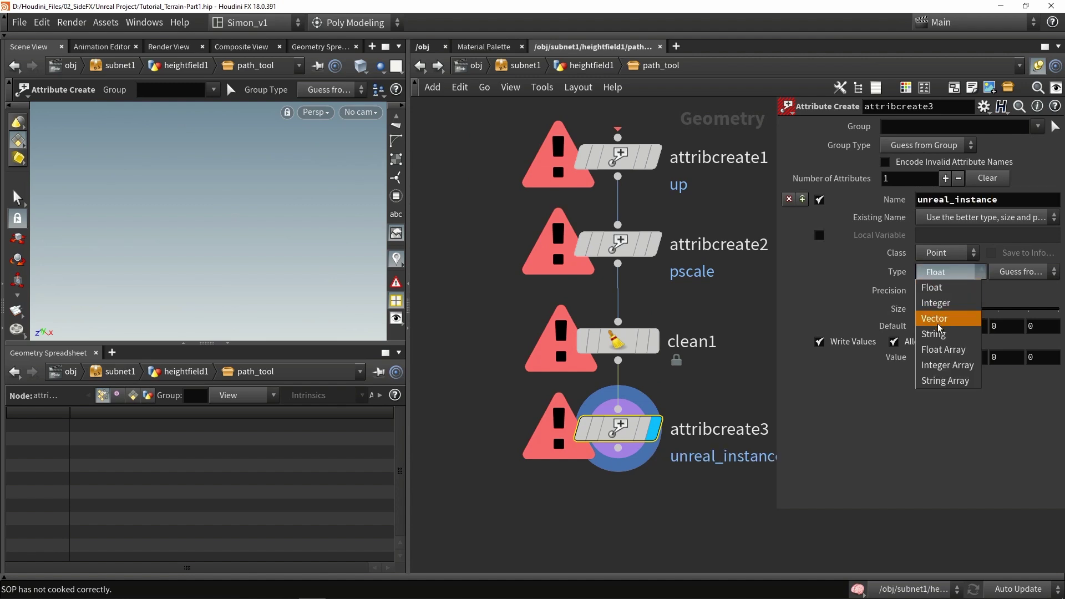
pyautogui.click(939, 327)
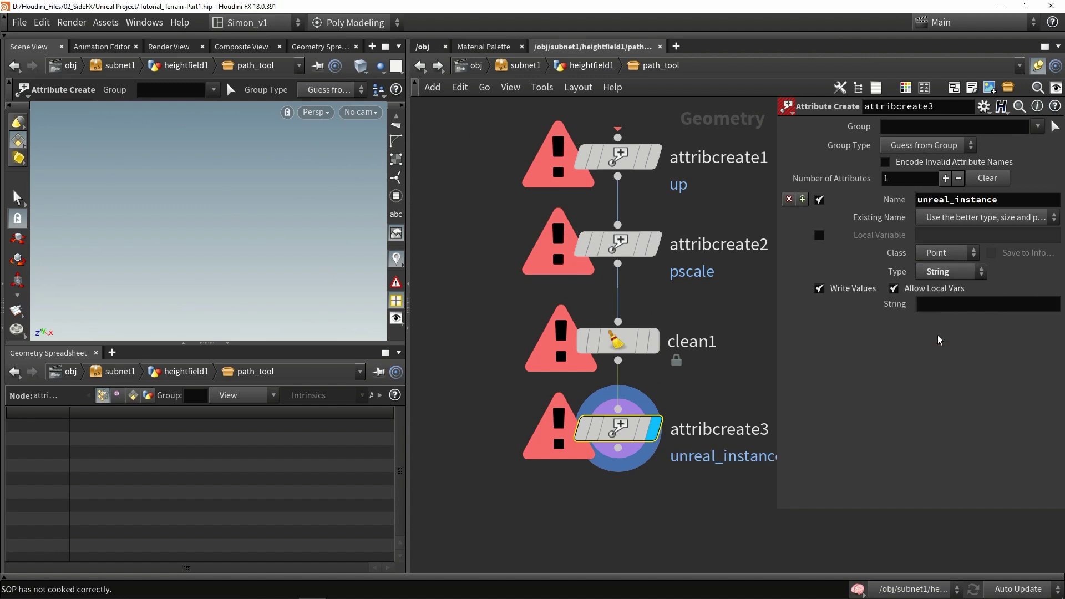
pyautogui.click(946, 304)
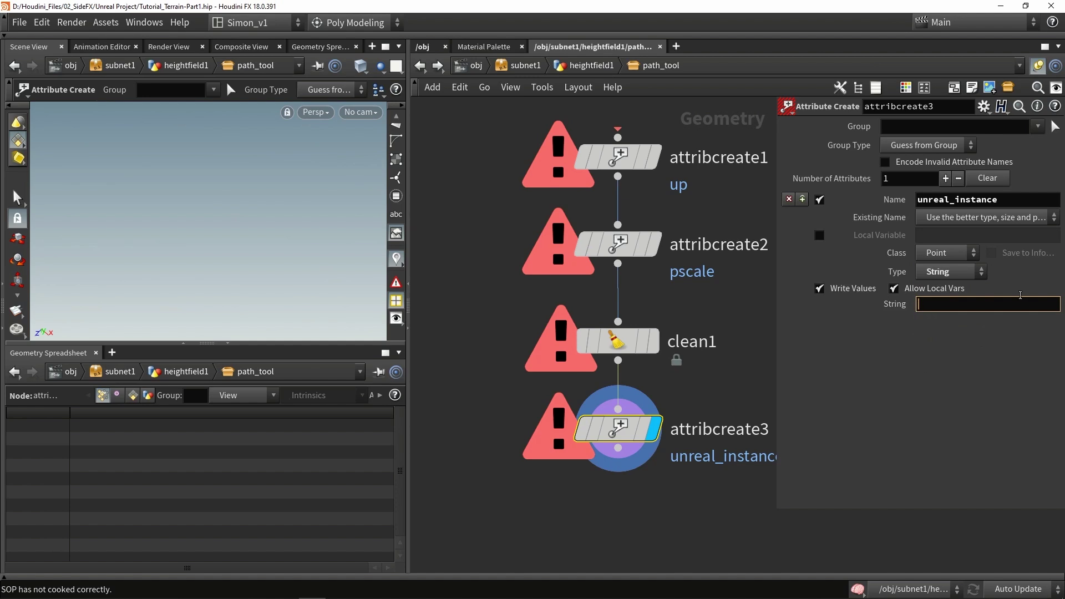
# Step: Place an Add node above the up Attribute Create node, wire it into the top of the chain, and display it
pyautogui.scroll(-5, 663, 405)
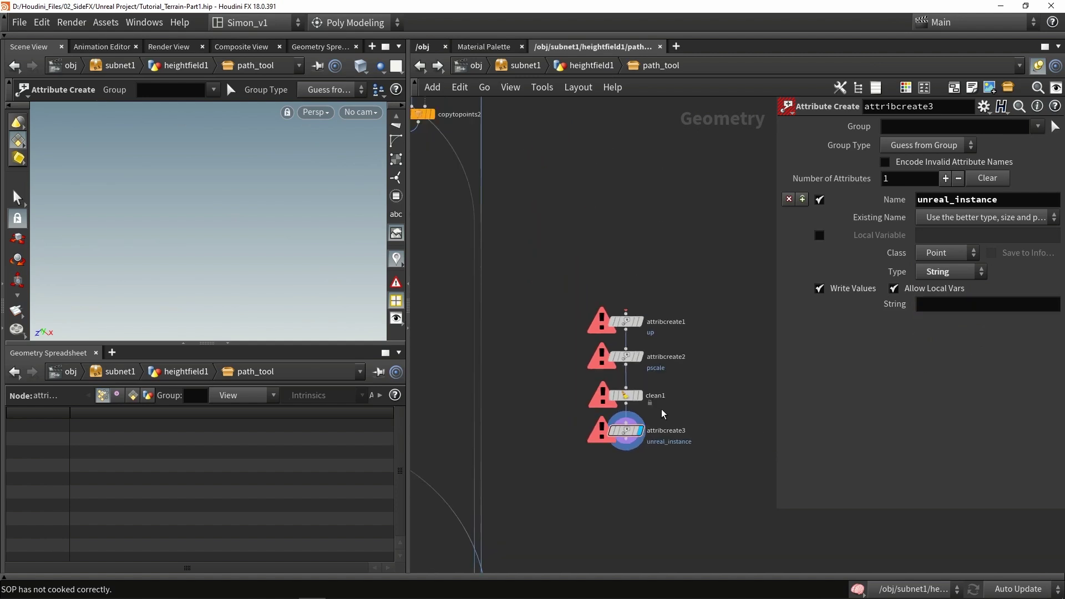
pyautogui.scroll(-3, 665, 433)
pyautogui.scroll(3, 686, 332)
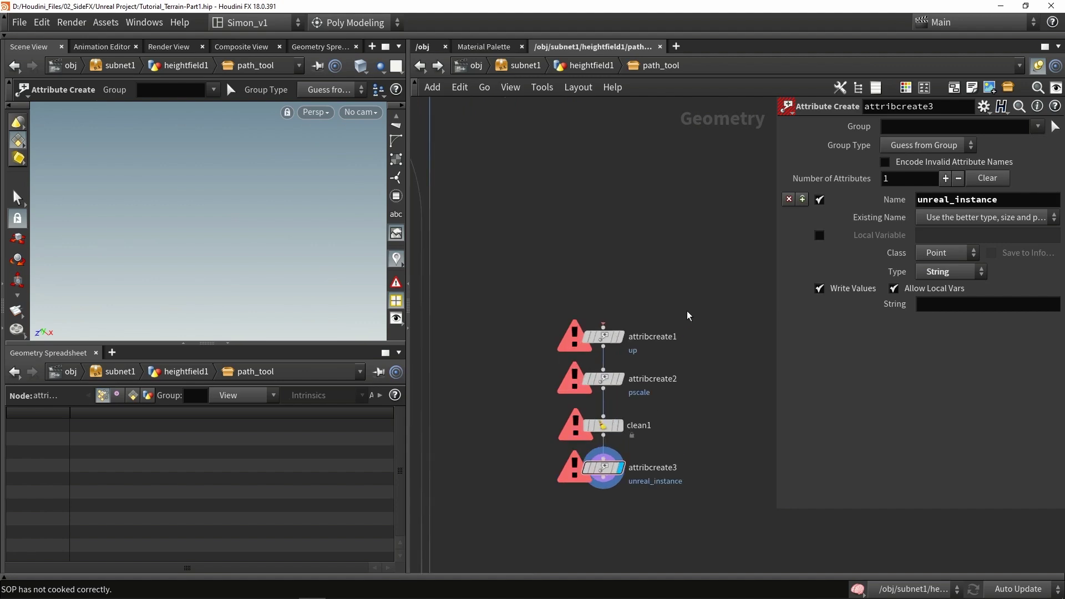
pyautogui.press('Tab')
pyautogui.write('add')
pyautogui.press('Return')
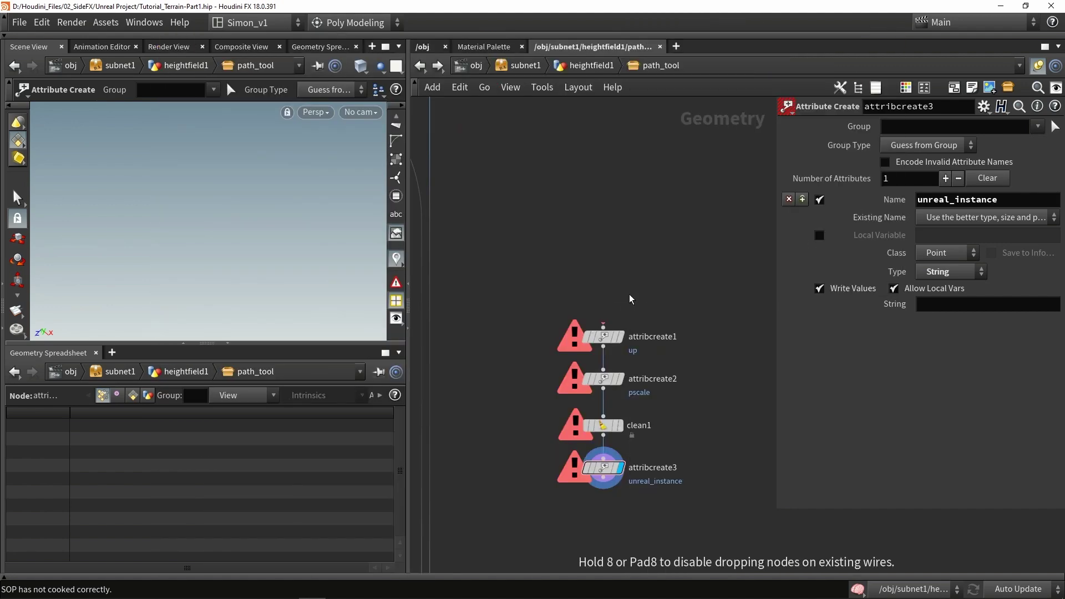
pyautogui.click(630, 294)
pyautogui.scroll(2, 630, 299)
pyautogui.moveTo(630, 297); pyautogui.dragTo(591, 343)
pyautogui.click(620, 261)
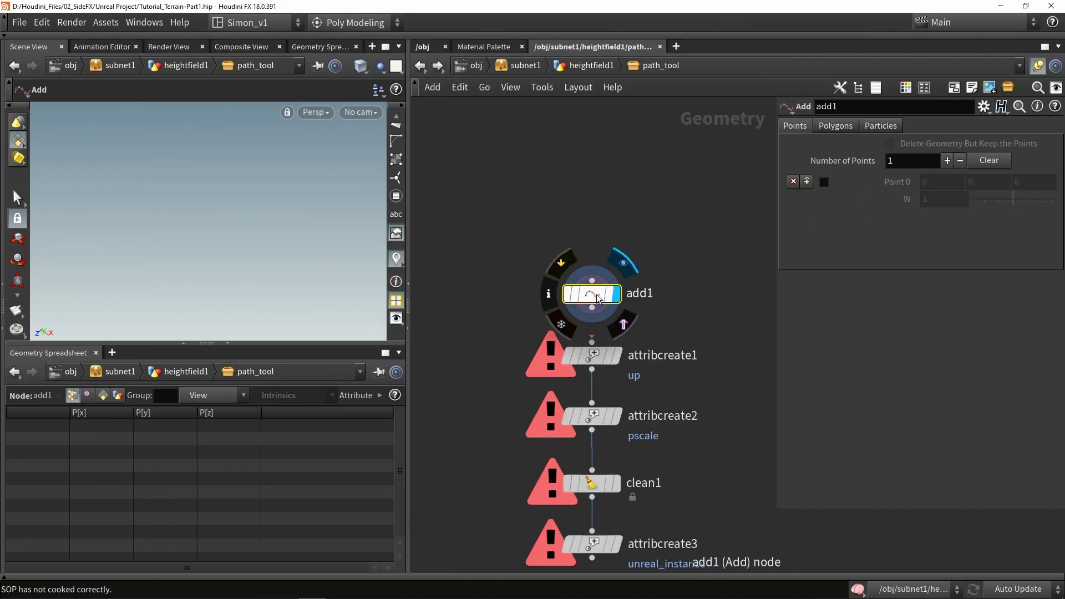
# Step: Connect attribtransfer2's output to the Add node and enable Delete Geometry But Keep the Points
pyautogui.scroll(-2, 605, 257)
pyautogui.moveTo(605, 257); pyautogui.dragTo(618, 360, button='middle')
pyautogui.scroll(-2, 619, 360)
pyautogui.moveTo(453, 173); pyautogui.dragTo(620, 366)
pyautogui.click(897, 146)
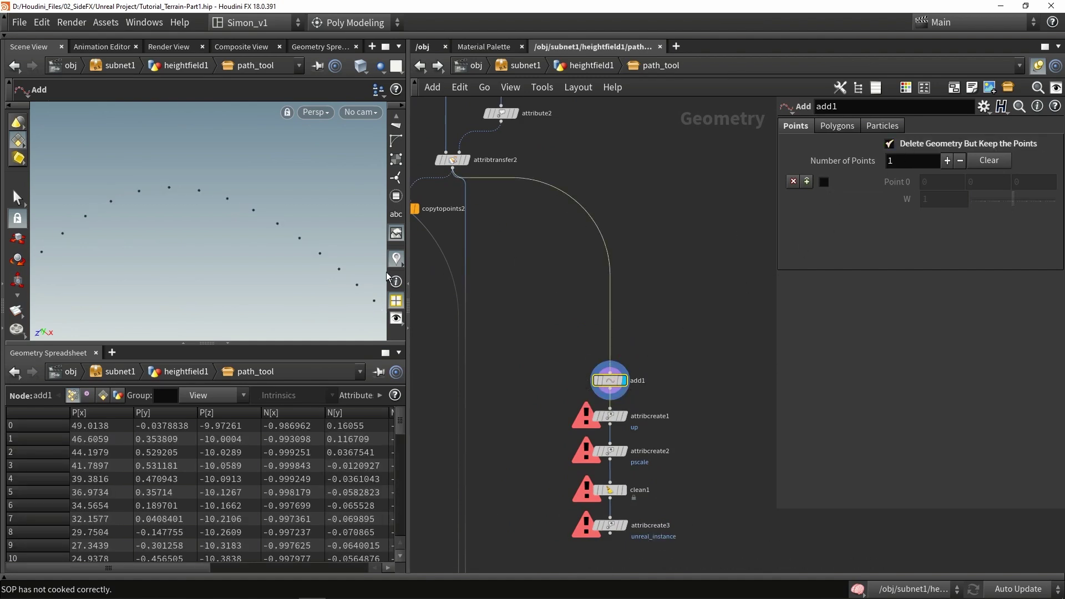
# Step: Enlarge the scene view over the geometry spreadsheet and orbit around the remaining path points
pyautogui.click(228, 344)
pyautogui.keyDown('alt'); pyautogui.moveTo(282, 366); pyautogui.dragTo(228, 311); pyautogui.keyUp('alt')
pyautogui.press('Return')
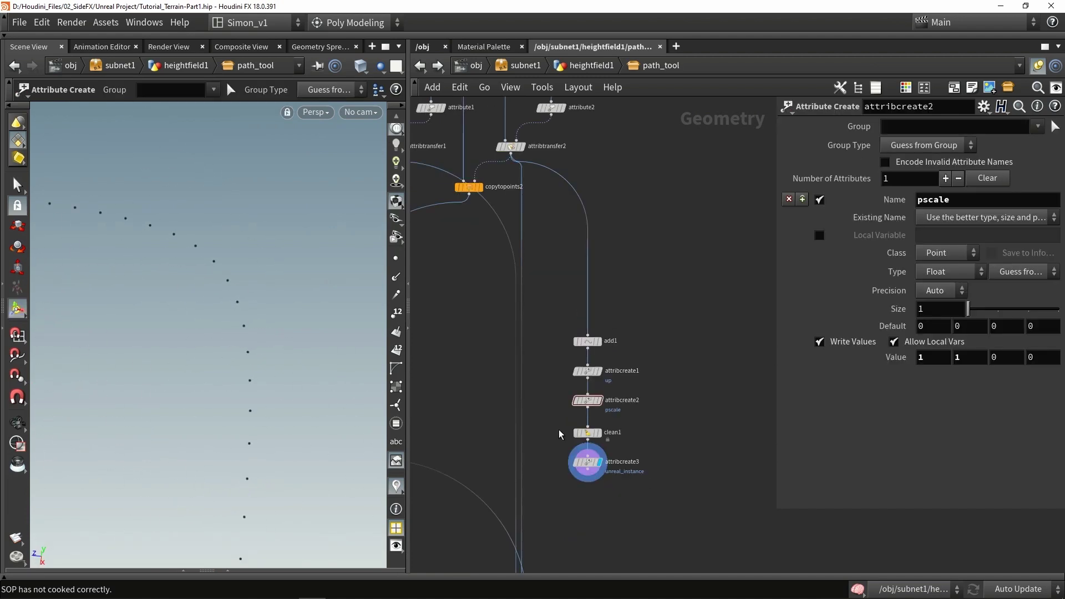
# Step: Move the five-node chain from add1 to attribcreate3 slightly lower in the network, and clear the selection
pyautogui.moveTo(647, 451); pyautogui.dragTo(682, 375, button='middle')
pyautogui.scroll(3, 626, 271)
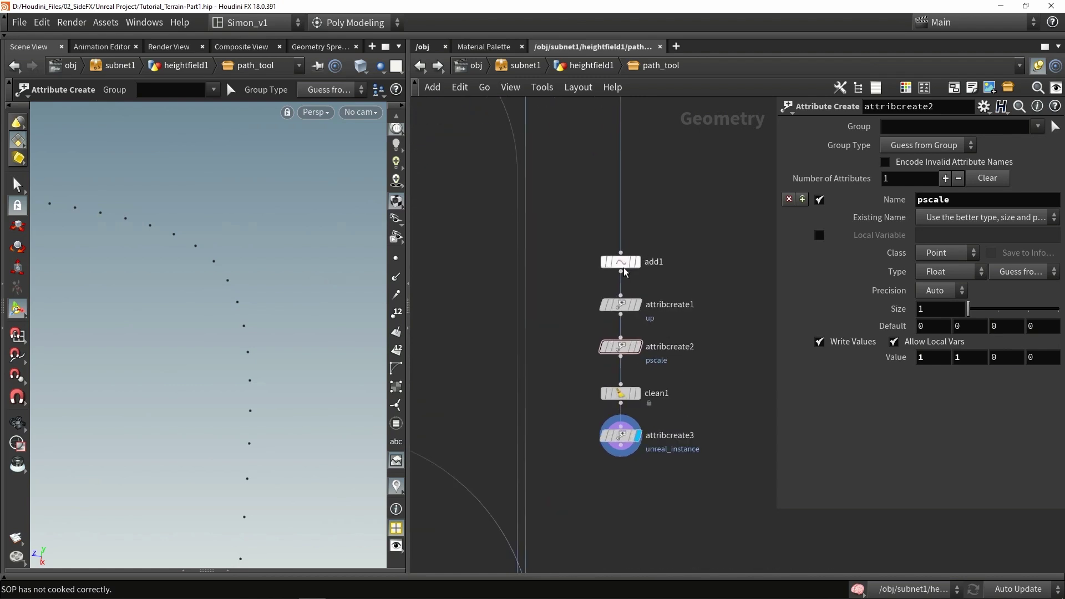
pyautogui.moveTo(561, 231); pyautogui.dragTo(675, 458)
pyautogui.moveTo(621, 436); pyautogui.dragTo(633, 466)
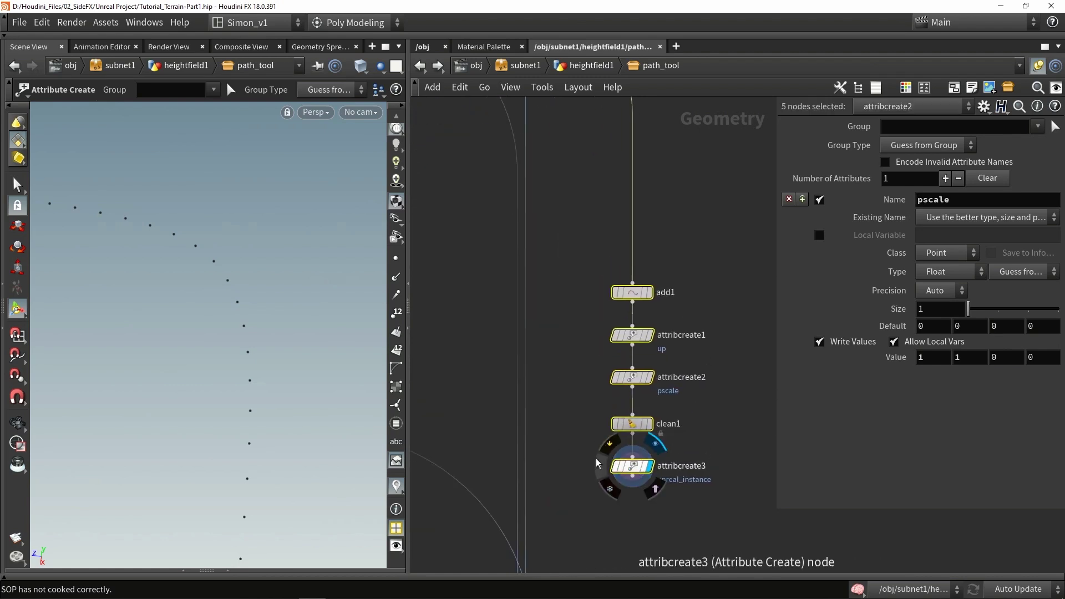
pyautogui.click(579, 453)
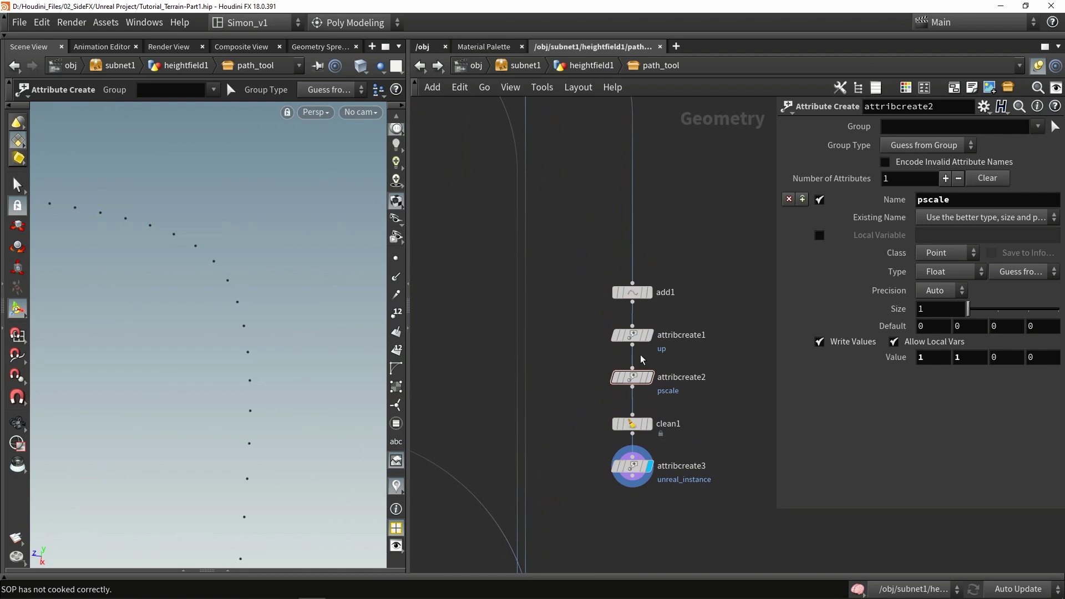
# Step: Display add1, check its node info, and bypass the up Attribute Create node
pyautogui.click(634, 294)
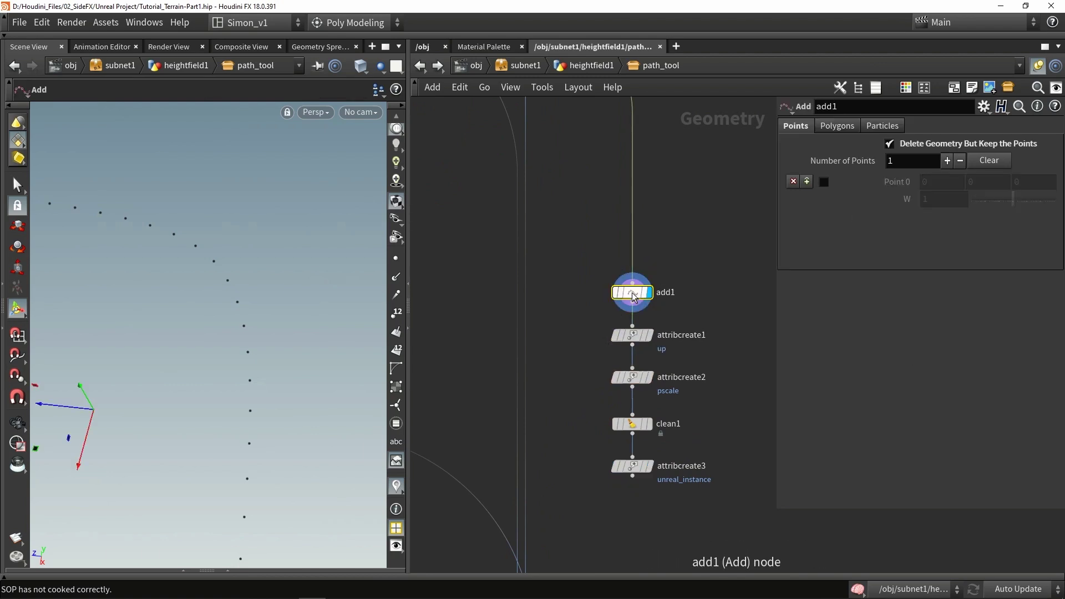
pyautogui.middleClick(634, 297)
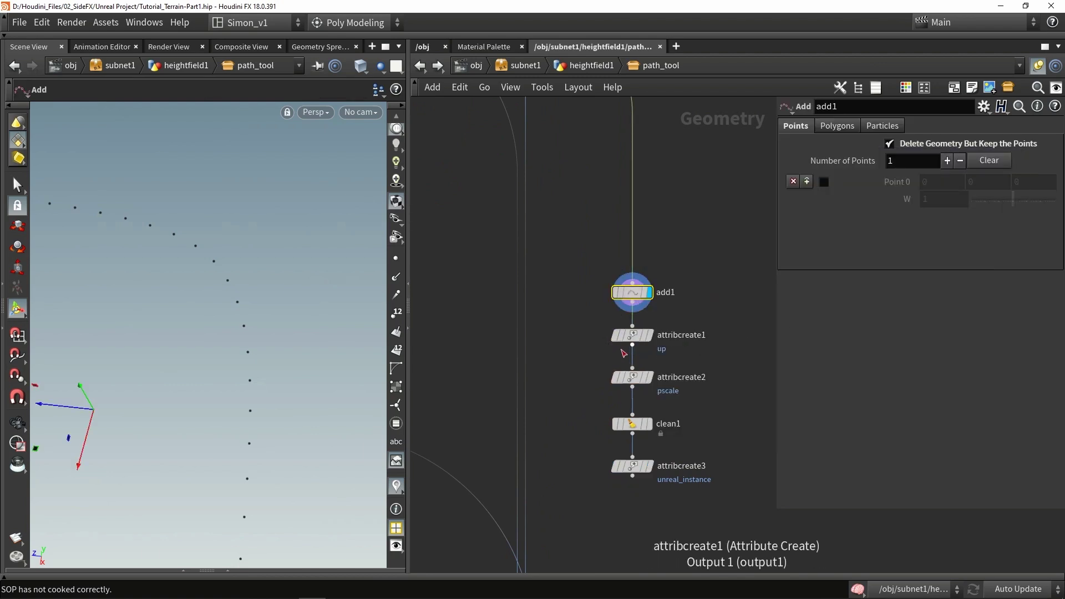
pyautogui.moveTo(647, 338)
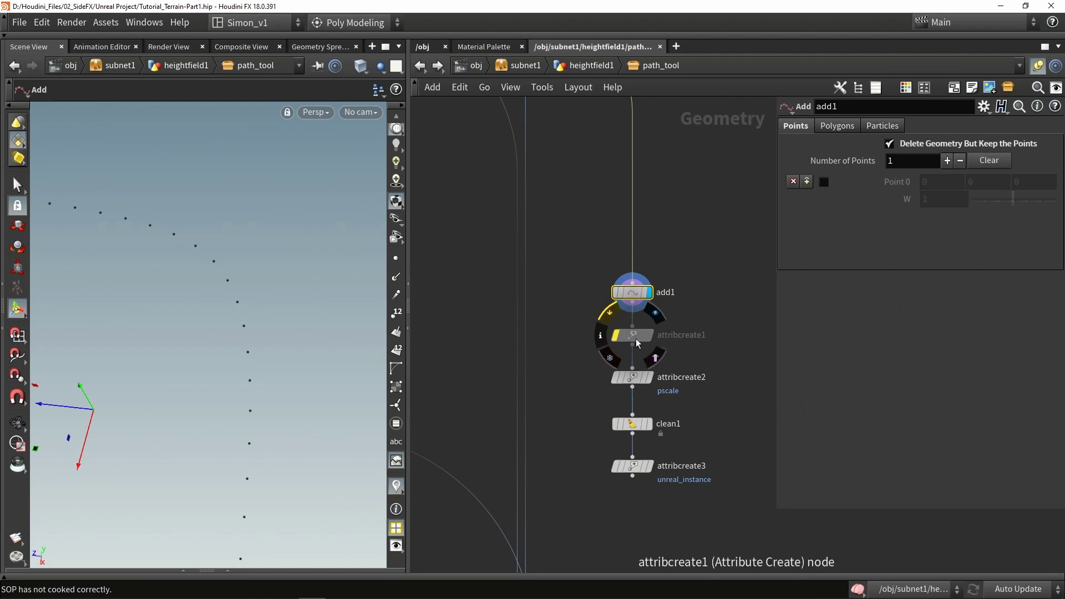
# Step: Display the pscale Attribute Create node followed by clean1 to review each node's settings
pyautogui.click(637, 379)
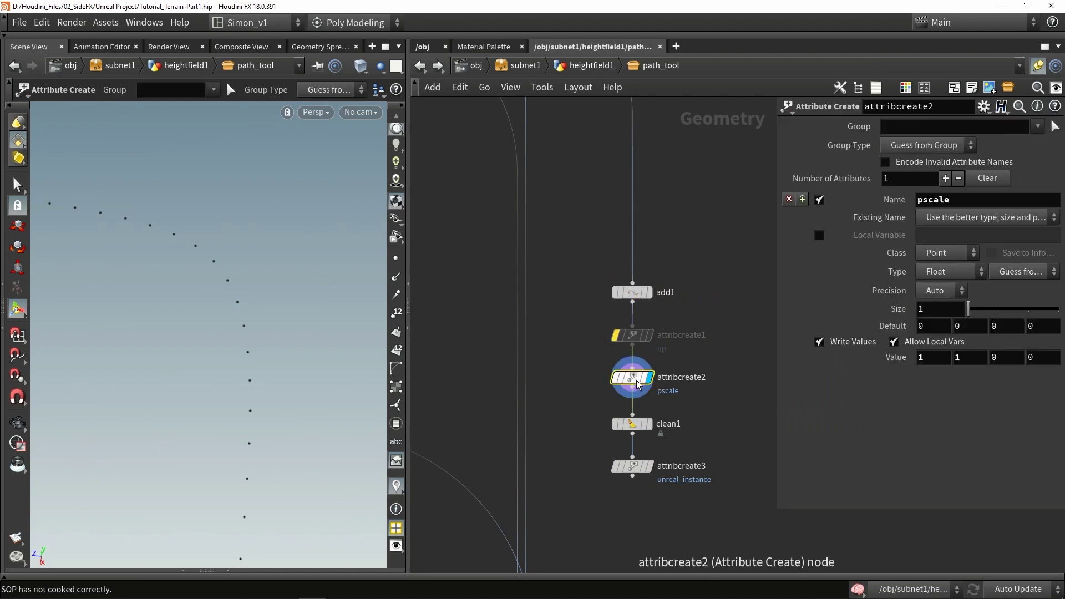
pyautogui.click(634, 426)
pyautogui.click(635, 430)
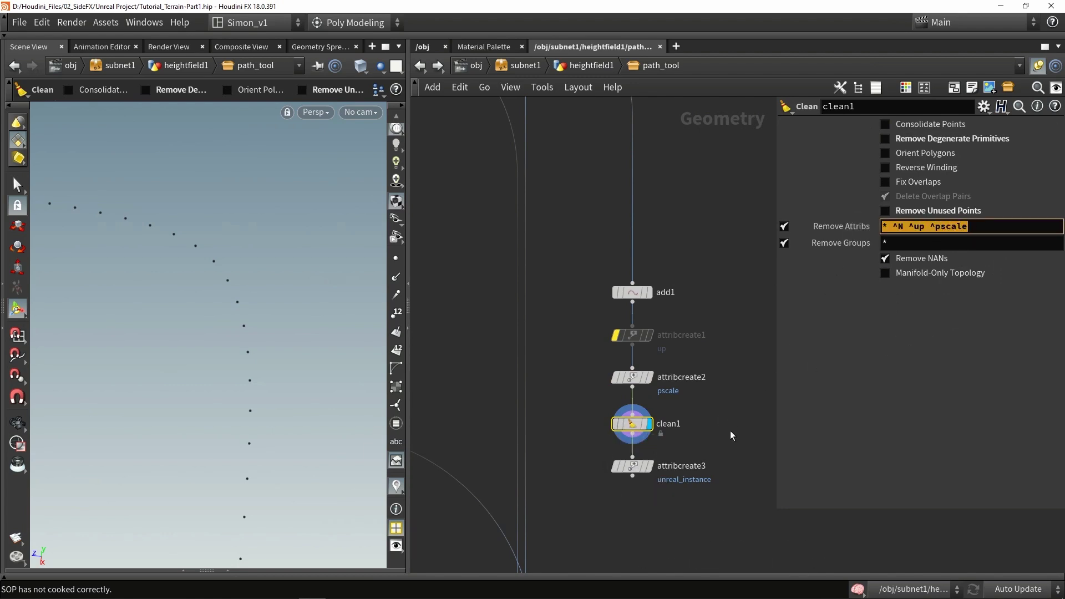
# Step: Display the unreal_instance Attribute Create node, and duplicate the five-node chain from add1 to attribcreate3 beside the original
pyautogui.click(648, 466)
pyautogui.click(632, 466)
pyautogui.scroll(-2, 565, 412)
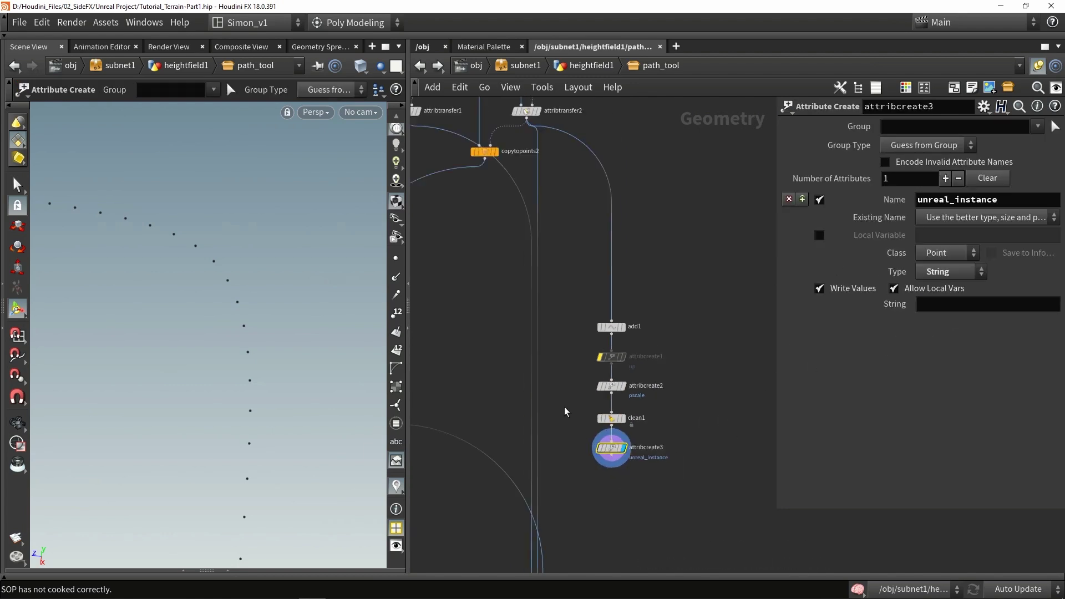
pyautogui.moveTo(573, 314); pyautogui.dragTo(632, 477)
pyautogui.moveTo(615, 329); pyautogui.dragTo(571, 391)
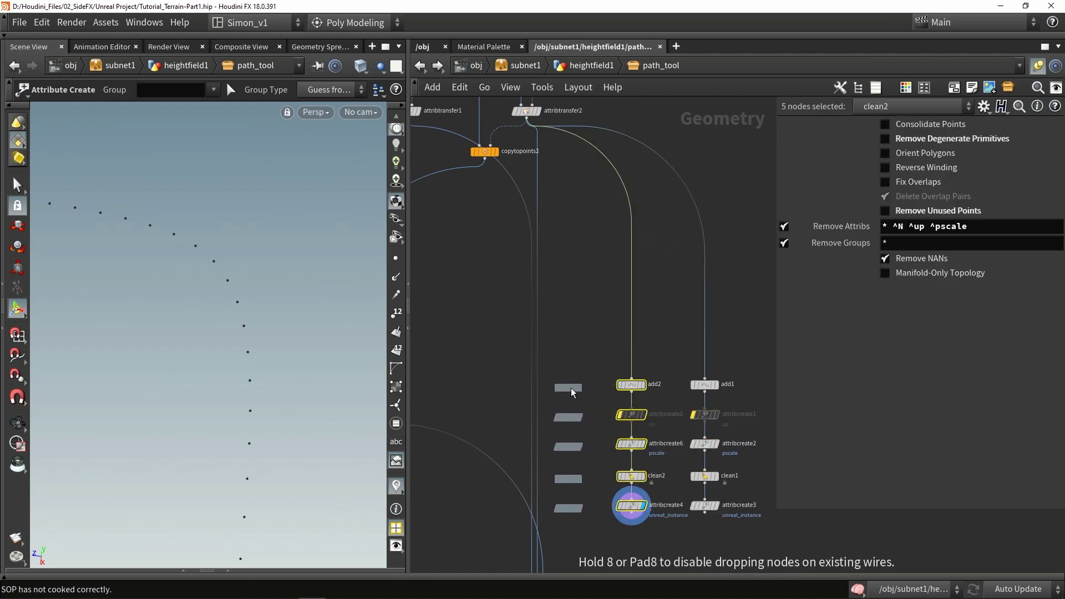
# Step: Wire one chain to the other path's Attribute Transfer node, and place a second duplicate of the five-node chain beside the other two
pyautogui.scroll(-2, 582, 305)
pyautogui.moveTo(521, 189); pyautogui.dragTo(672, 359)
pyautogui.moveTo(641, 524); pyautogui.dragTo(647, 375, button='middle')
pyautogui.scroll(-3, 646, 375)
pyautogui.moveTo(671, 481); pyautogui.dragTo(485, 366)
pyautogui.scroll(3, 687, 380)
pyautogui.moveTo(586, 374); pyautogui.dragTo(586, 449)
pyautogui.moveTo(695, 358); pyautogui.dragTo(578, 213)
pyautogui.moveTo(732, 355); pyautogui.dragTo(580, 214)
pyautogui.moveTo(603, 237); pyautogui.dragTo(606, 337)
pyautogui.click(577, 338)
# Step: Connect the heightfield_scatter1 output to the add3 node at the start of the third chain
pyautogui.moveTo(443, 276); pyautogui.dragTo(478, 297, button='middle')
pyautogui.scroll(2, 478, 297)
pyautogui.moveTo(439, 268); pyautogui.dragTo(705, 370)
pyautogui.click(707, 375)
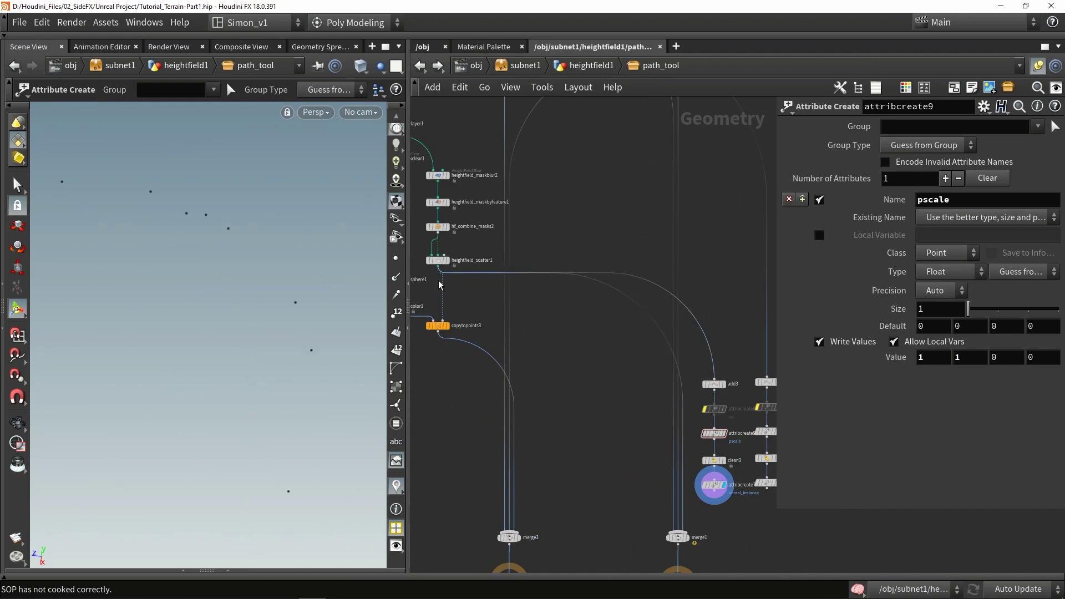
# Step: Check the node info of heightfield_scatter1, and display clean3 to check which point attributes it keeps
pyautogui.middleClick(441, 264)
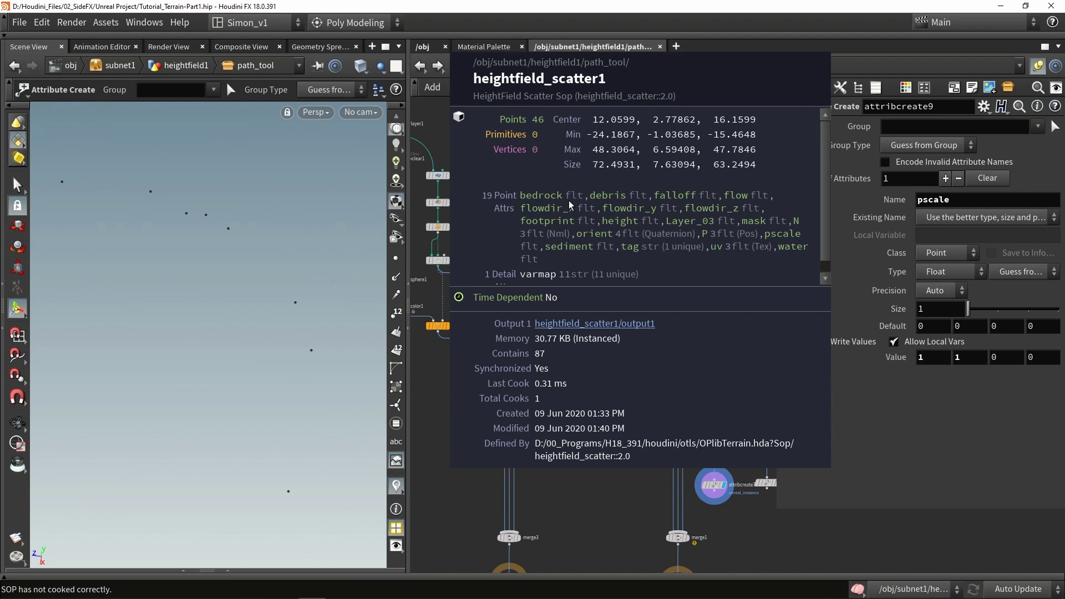
pyautogui.click(659, 227)
pyautogui.scroll(3, 728, 474)
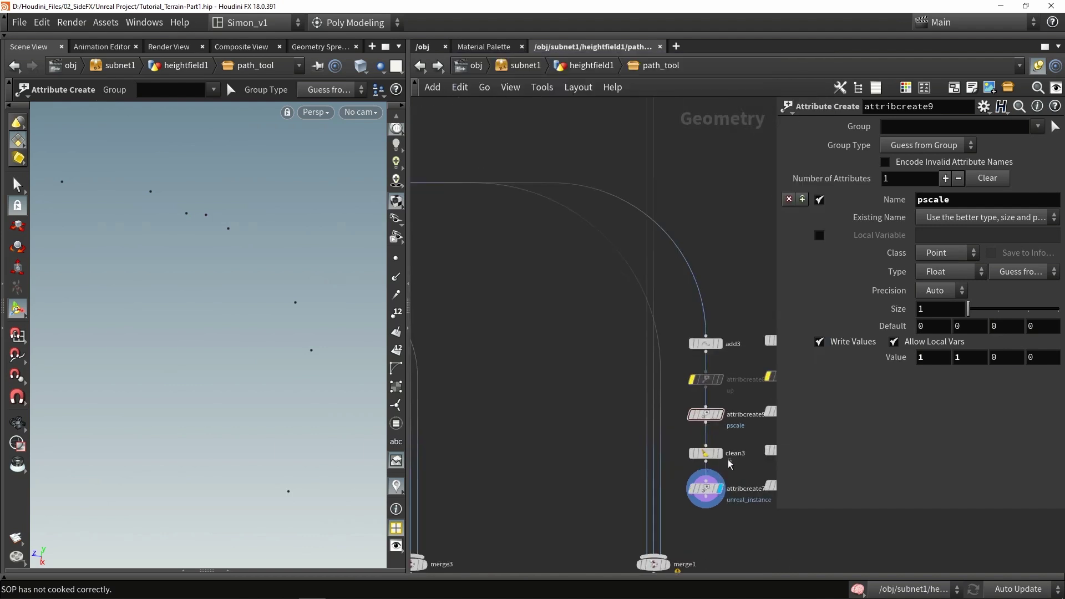
pyautogui.click(710, 458)
pyautogui.middleClick(711, 459)
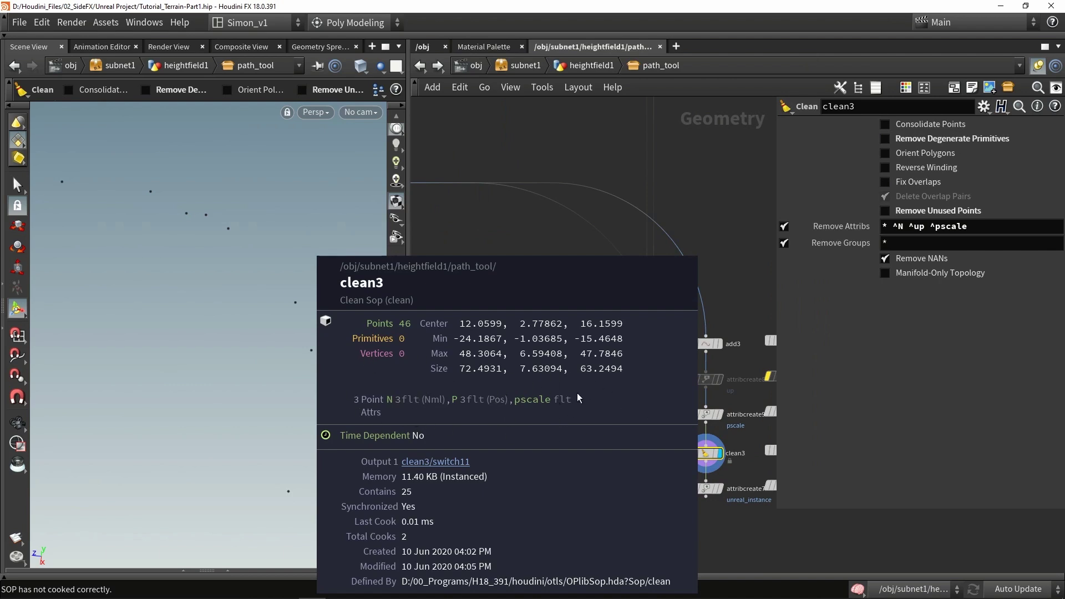
pyautogui.press('Escape')
# Step: Re-enable the bypassed up Attribute Create node in the add3 chain, and select it to show its settings
pyautogui.click(689, 382)
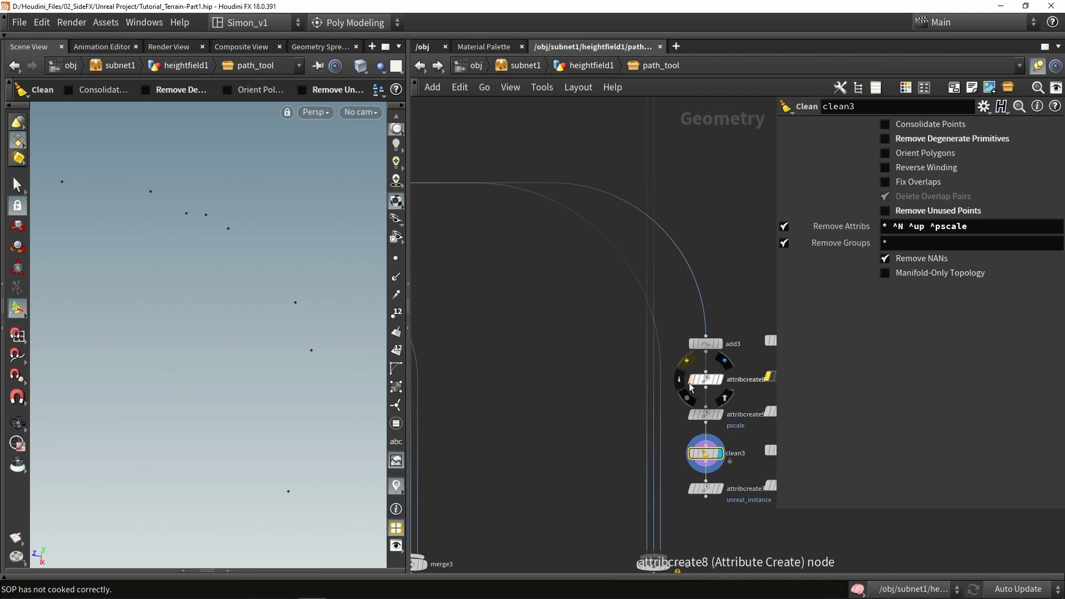
pyautogui.click(703, 379)
pyautogui.moveTo(725, 494); pyautogui.dragTo(603, 410, button='middle')
pyautogui.moveTo(630, 453); pyautogui.dragTo(577, 432, button='middle')
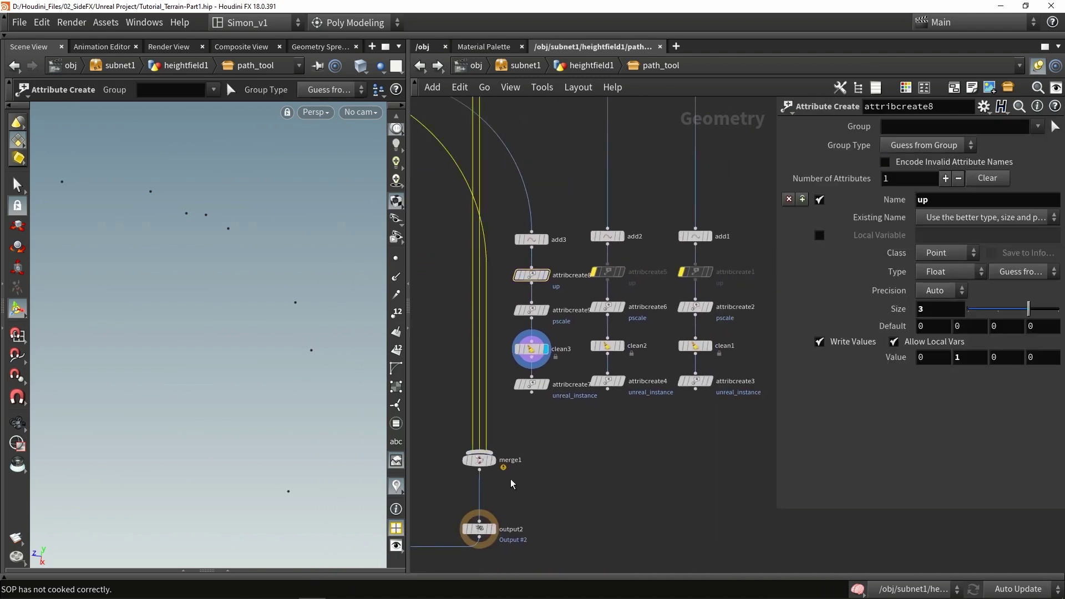
# Step: Display merge1, remove its three existing inputs, and connect the three chains' unreal_instance nodes to it instead
pyautogui.click(492, 460)
pyautogui.click(476, 460)
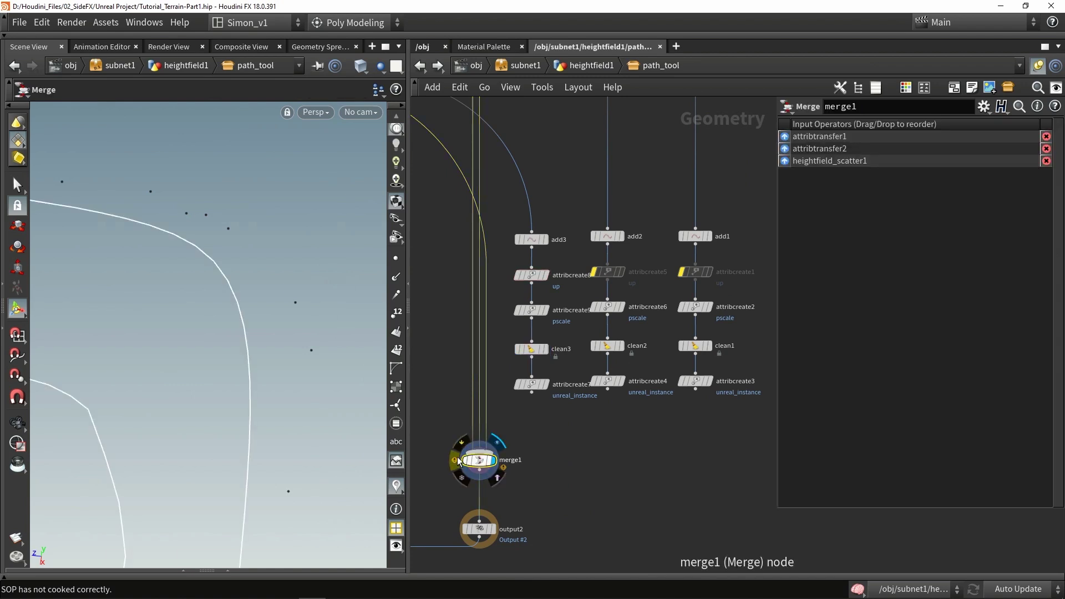
pyautogui.click(457, 425)
pyautogui.press('Delete')
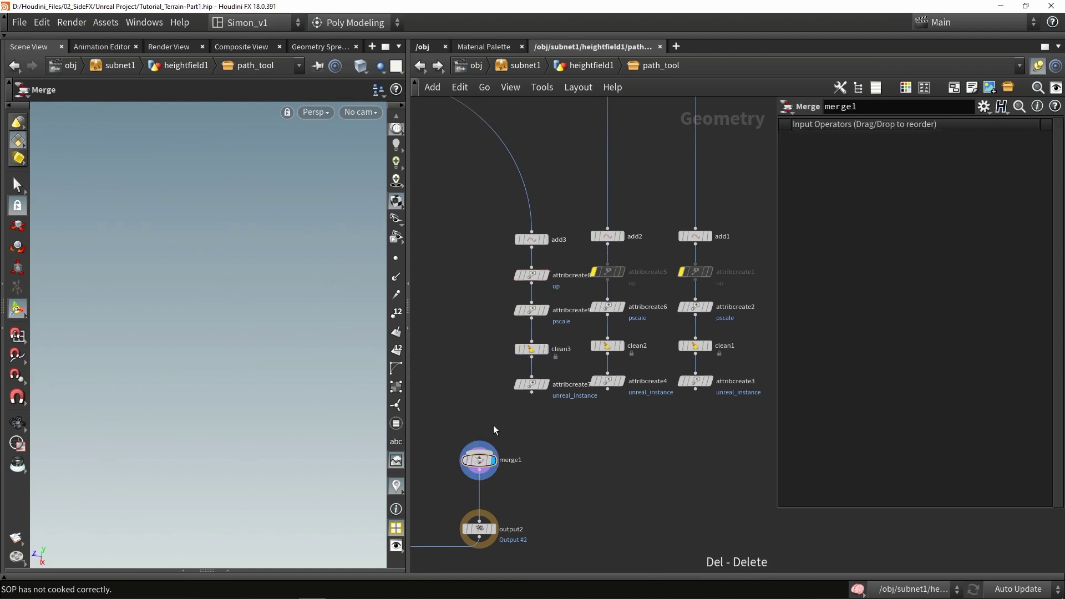
pyautogui.moveTo(661, 399); pyautogui.dragTo(480, 452)
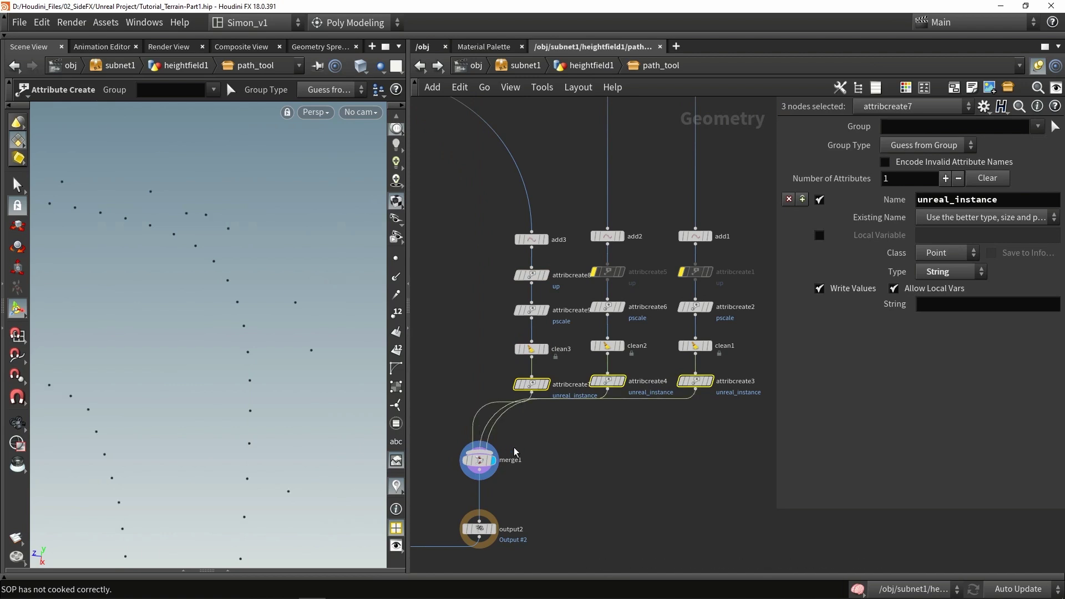
# Step: Move merge1 and output2 beneath the middle chain of the three
pyautogui.click(483, 467)
pyautogui.moveTo(565, 533); pyautogui.dragTo(613, 461)
pyautogui.click(691, 464)
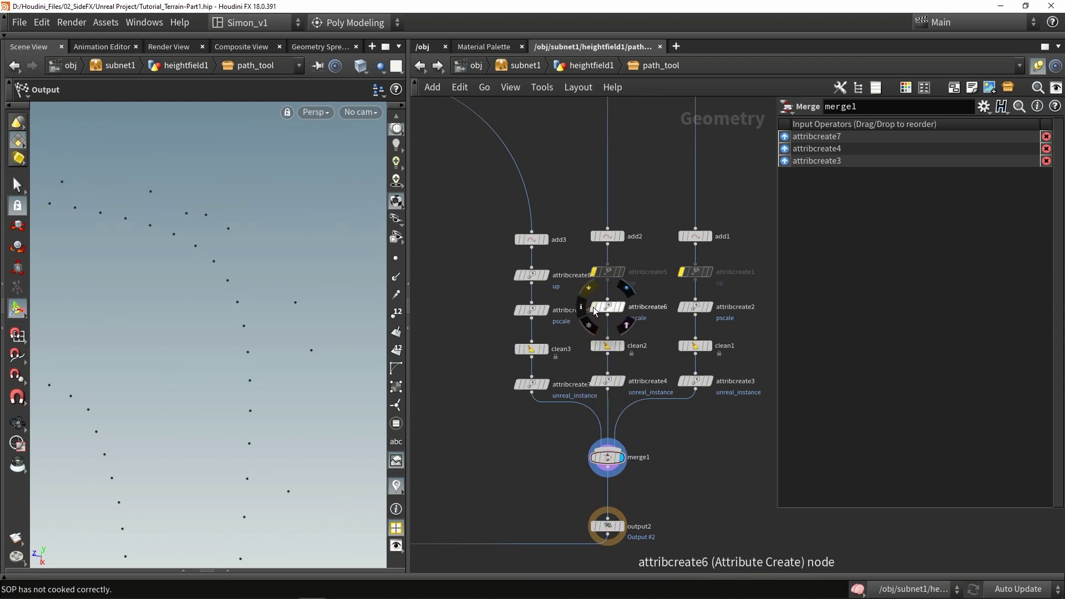
# Step: Bypass the middle chain's pscale node, inspect the merged points' pscale column in the geometry spreadsheet, and re-enable the node
pyautogui.click(593, 307)
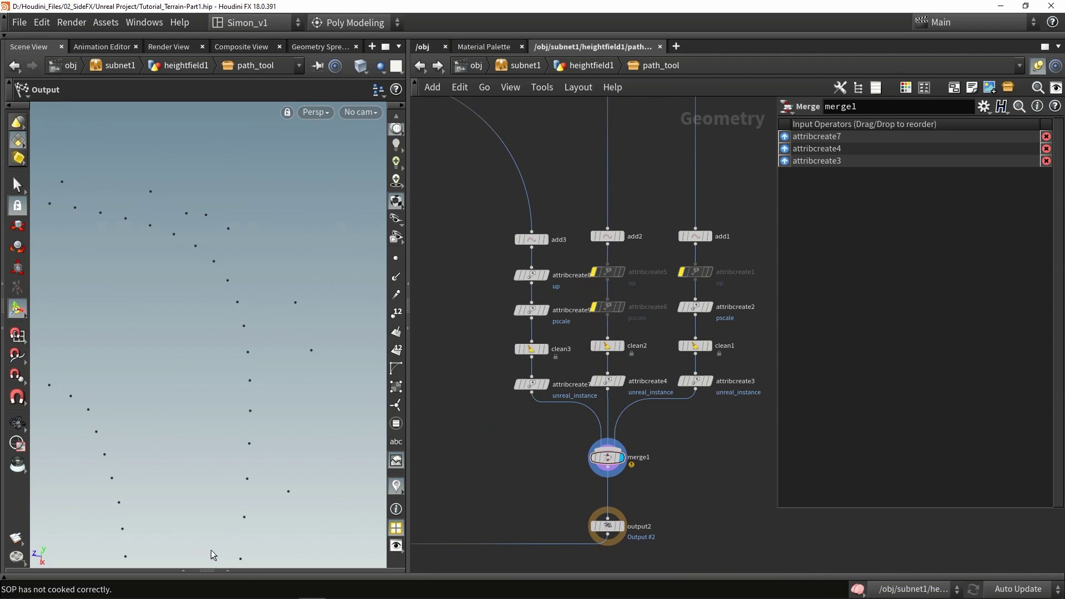
pyautogui.click(215, 569)
pyautogui.moveTo(147, 571); pyautogui.dragTo(288, 567)
pyautogui.moveTo(260, 452); pyautogui.dragTo(266, 546)
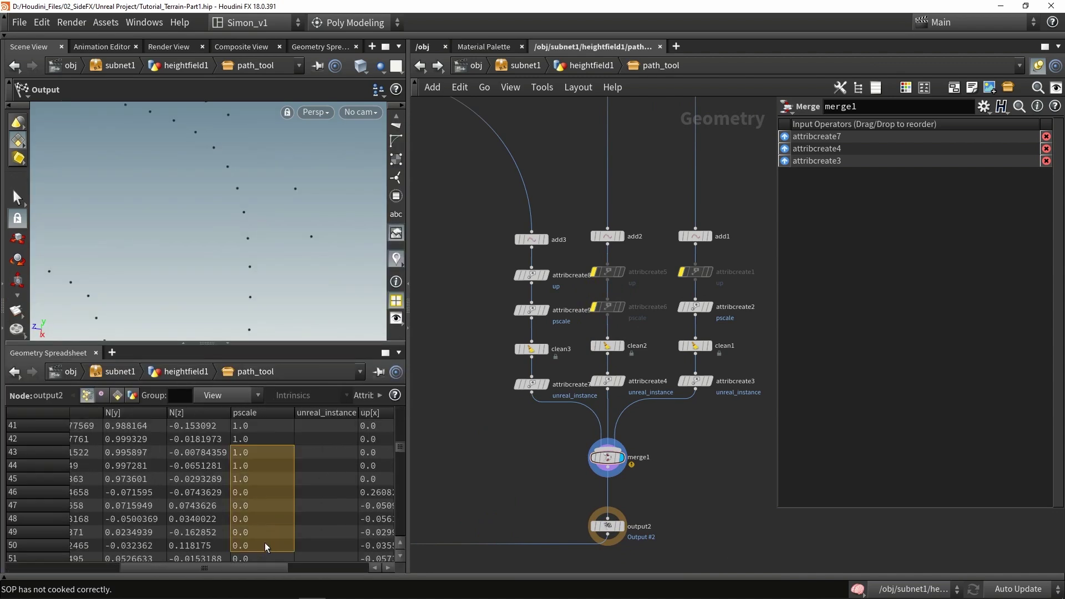
pyautogui.click(251, 495)
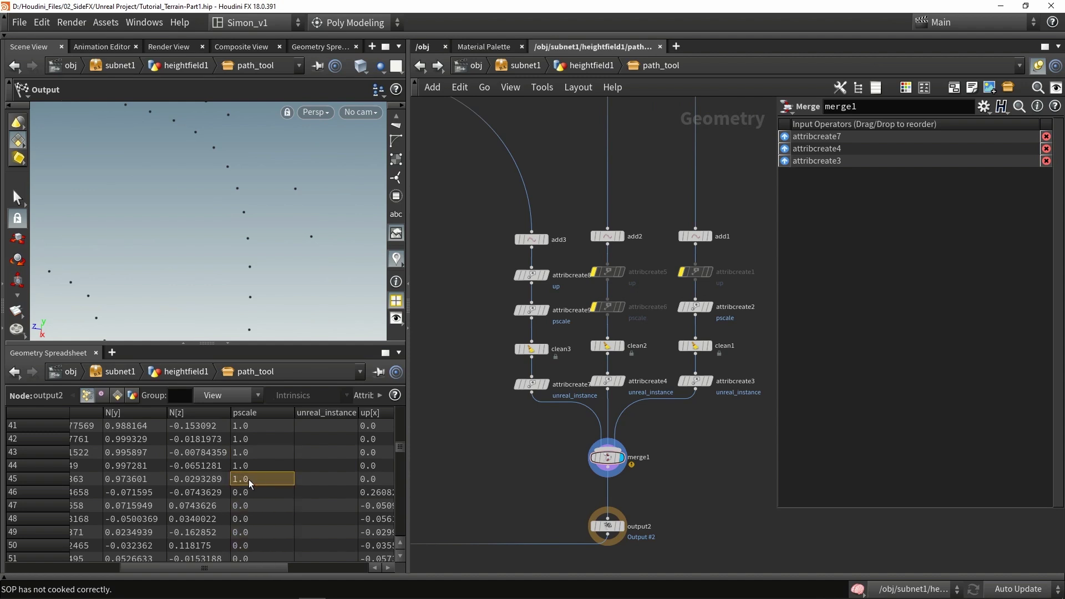
pyautogui.click(588, 290)
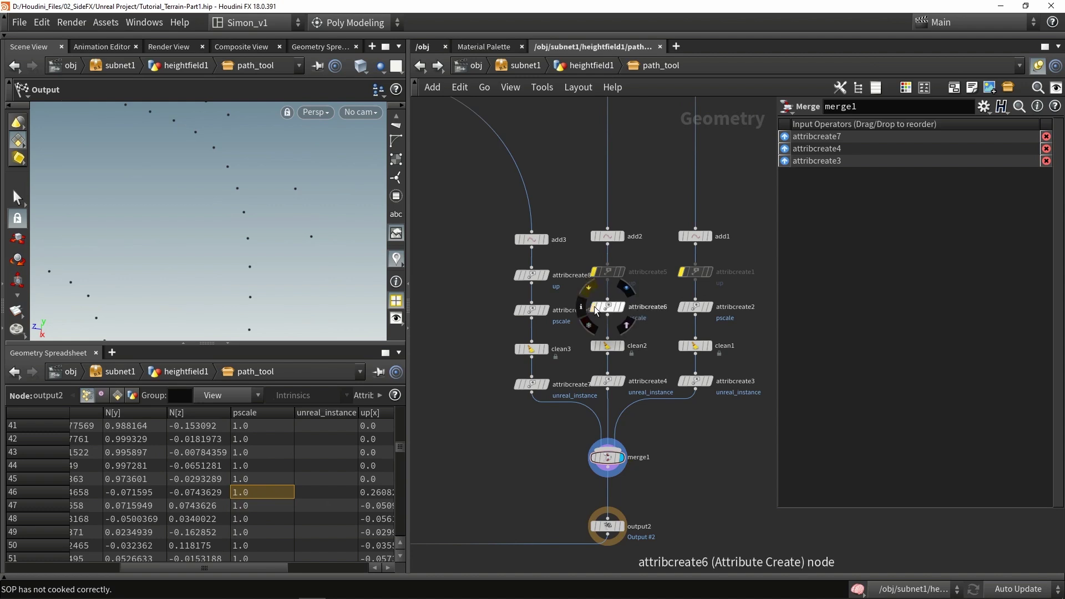
pyautogui.click(607, 310)
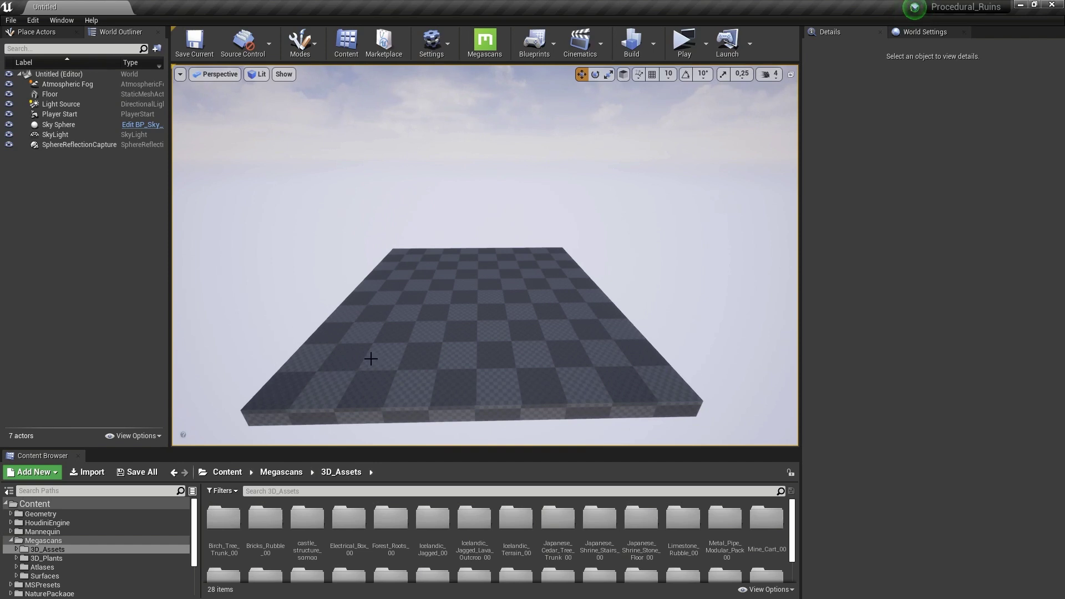
# Step: Switch to Quixel Bridge and search the asset library for "rail"
pyautogui.moveTo(371, 359); pyautogui.dragTo(364, 344, button='right')
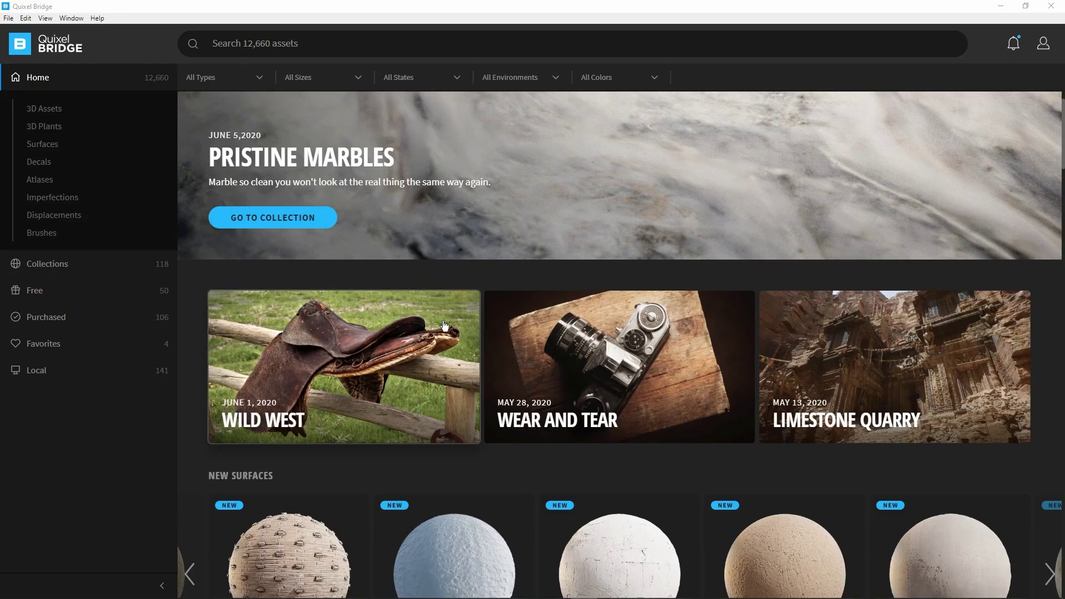
pyautogui.scroll(-15, 445, 325)
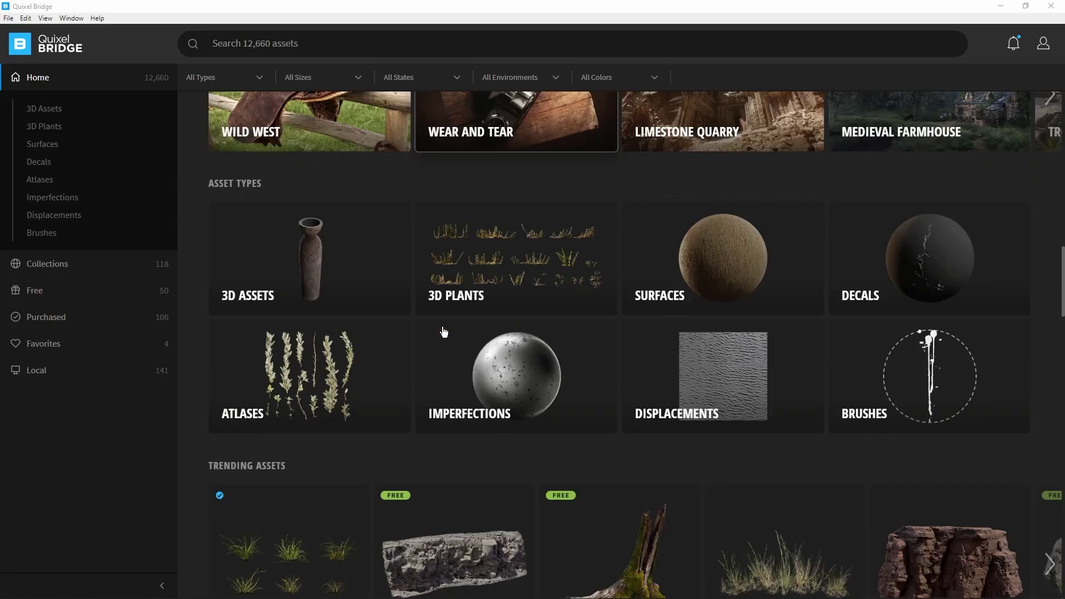
pyautogui.scroll(10, 444, 333)
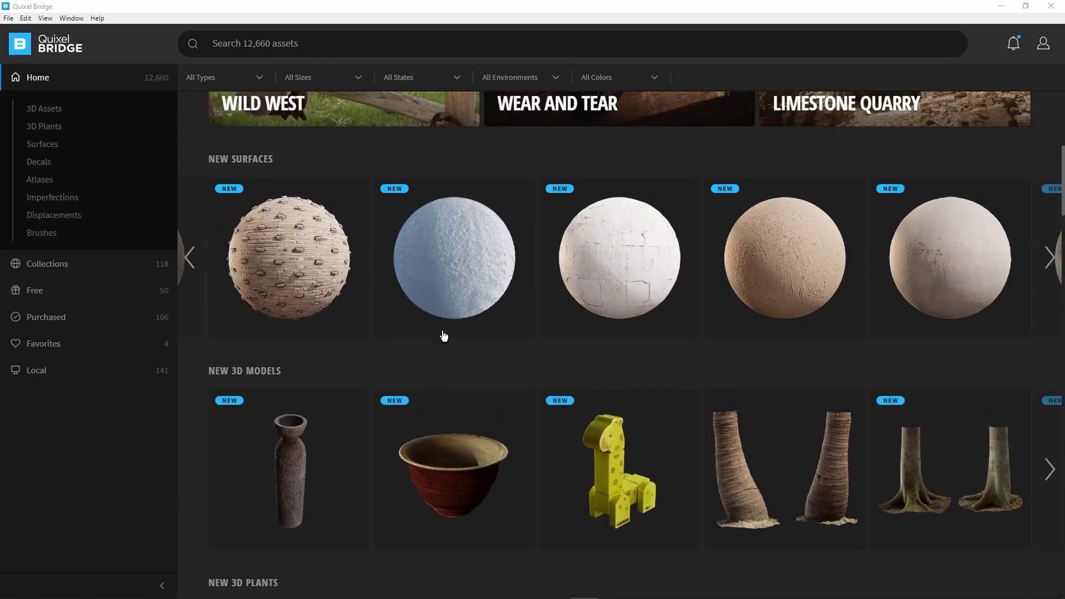
pyautogui.scroll(5, 443, 335)
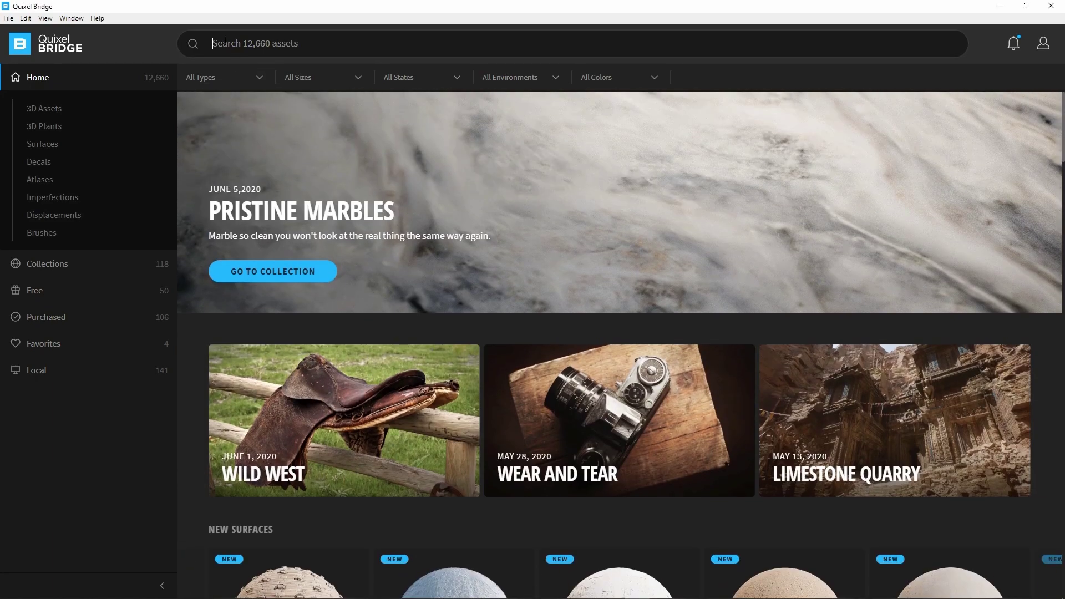
pyautogui.click(225, 42)
pyautogui.write('rail')
pyautogui.press('Return')
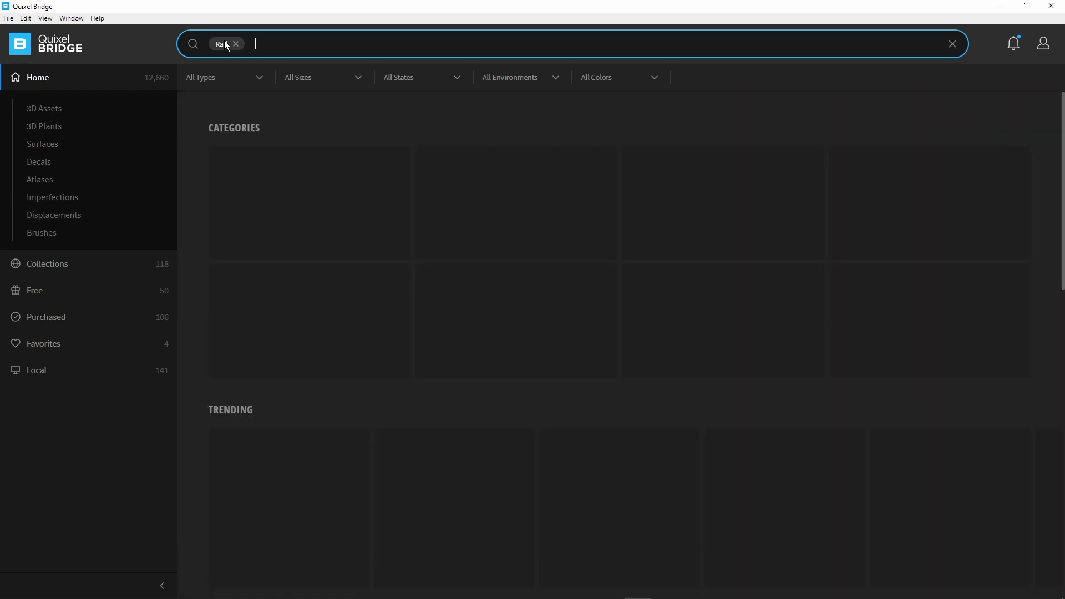
# Step: Open the Modular Train Track 2.5 M asset not yet downloaded, and download it with 2K textures, FBX mesh format and LOD 3
pyautogui.scroll(-2, 531, 299)
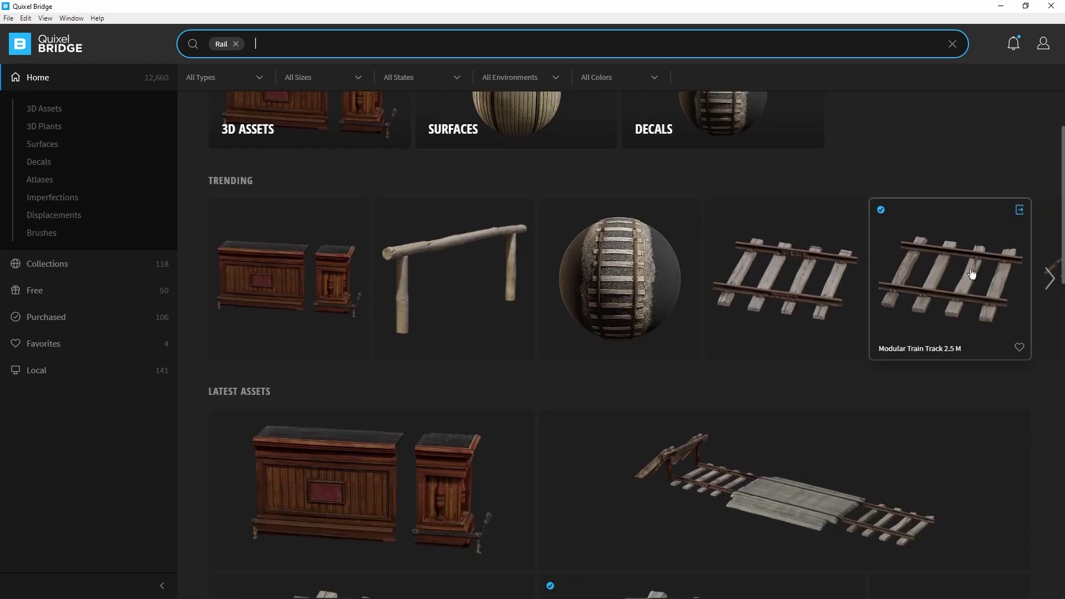
pyautogui.click(793, 267)
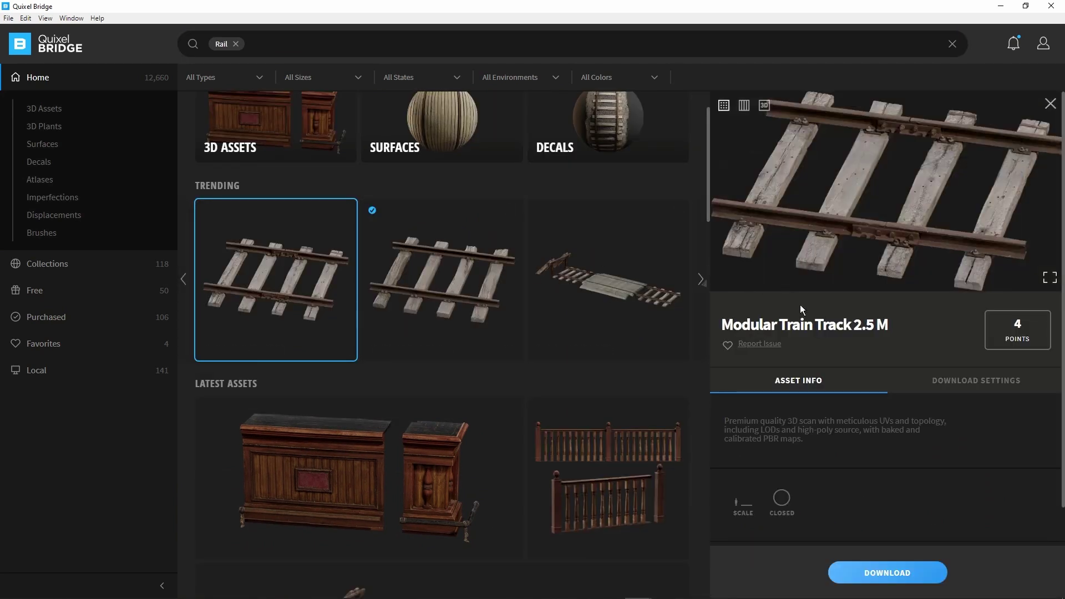
pyautogui.click(955, 383)
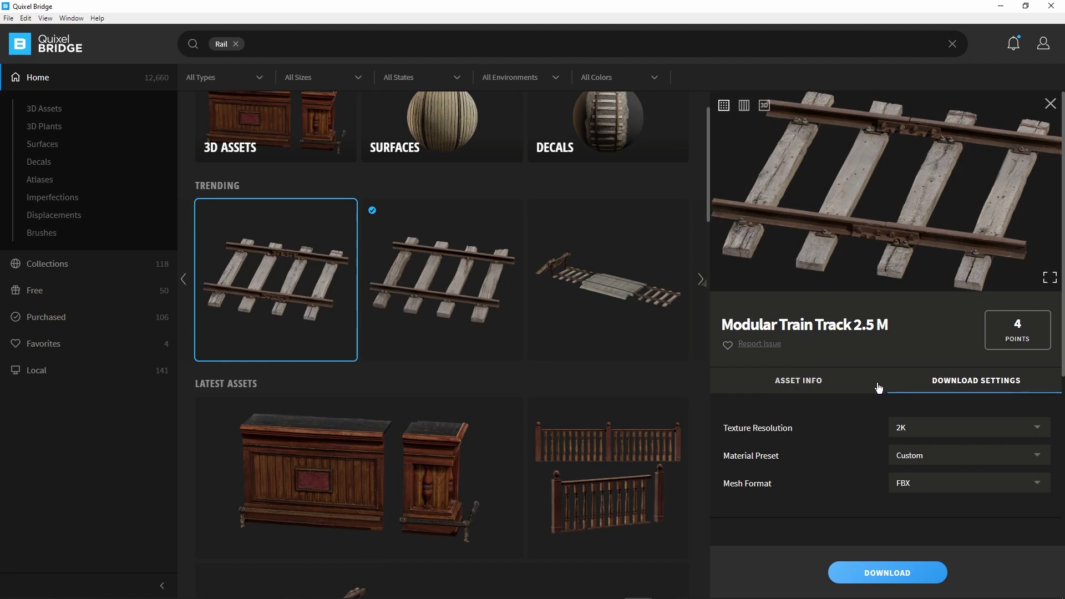
pyautogui.scroll(-4, 866, 385)
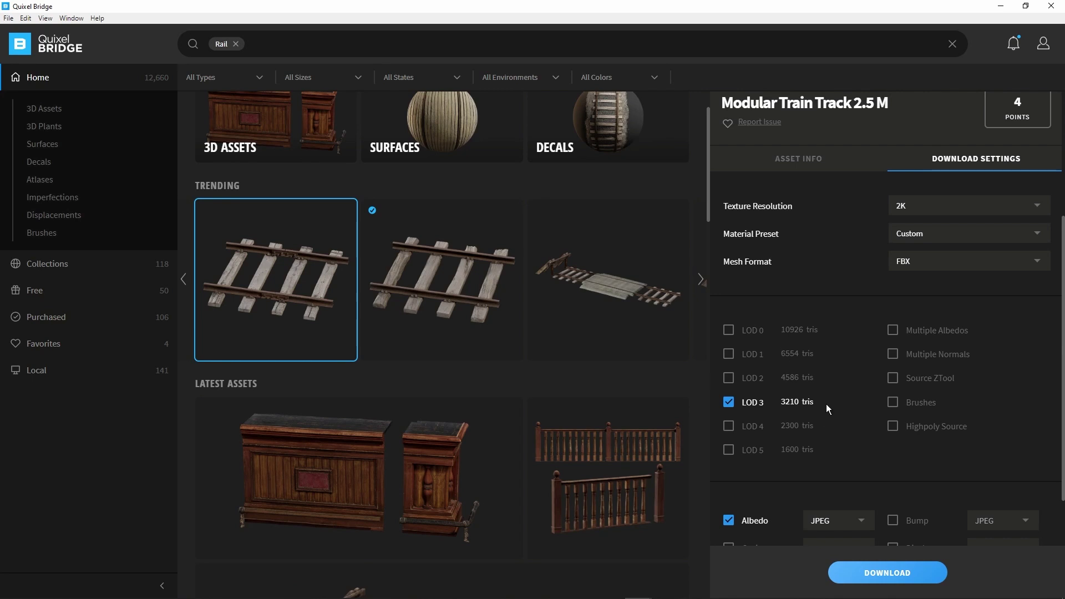
pyautogui.scroll(-3, 797, 405)
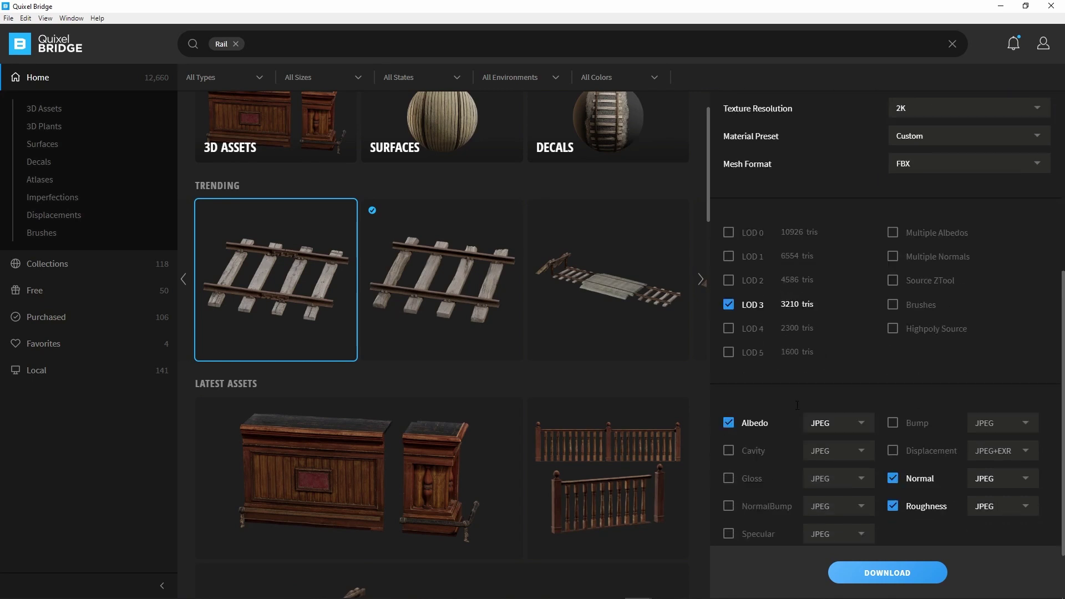
pyautogui.scroll(7, 899, 524)
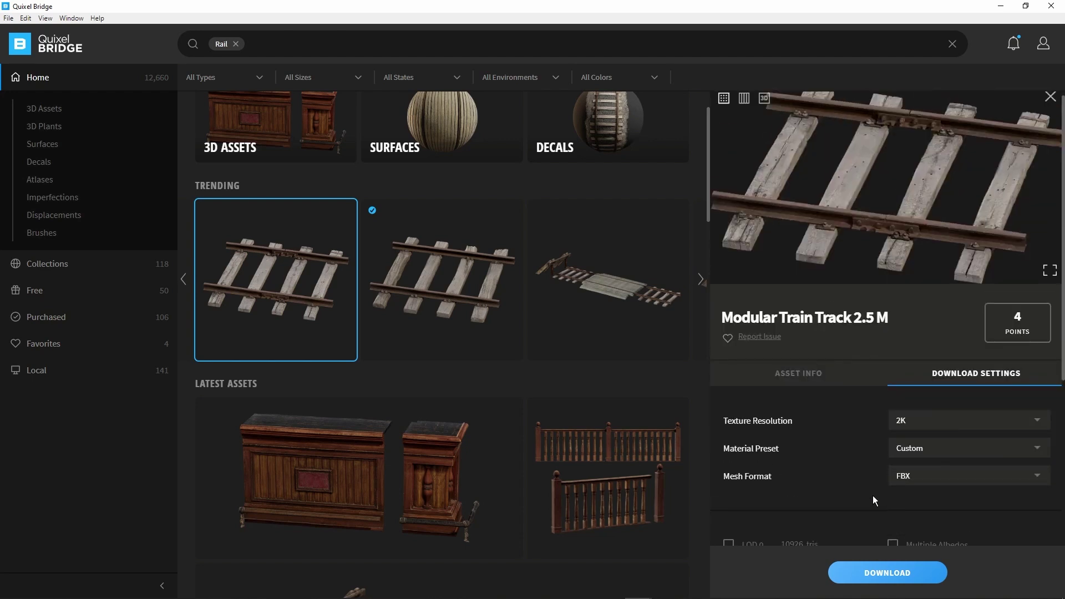
pyautogui.click(883, 577)
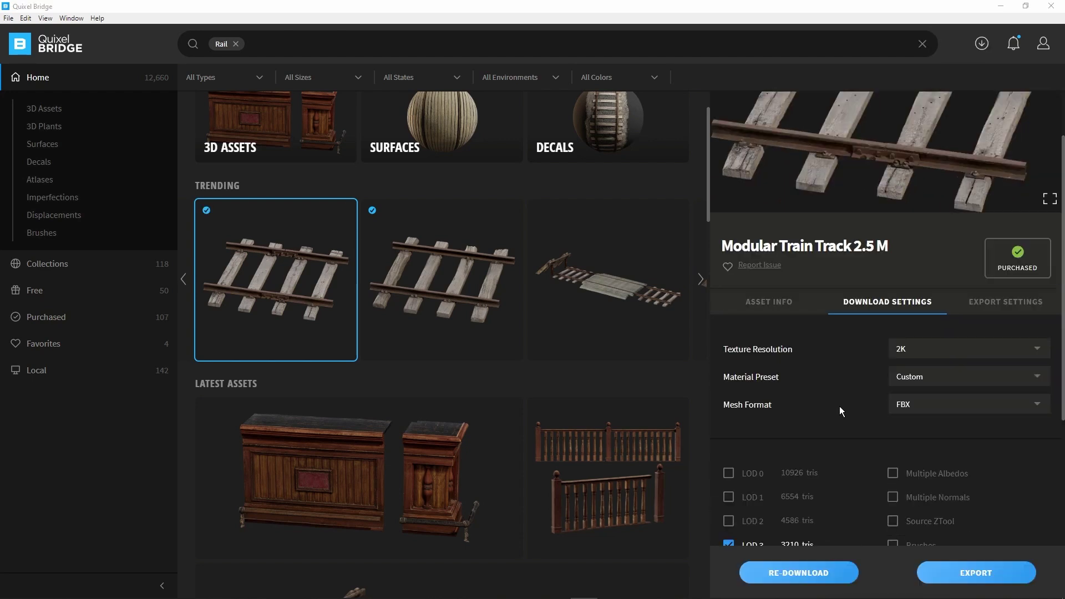
# Step: Review the export targets, export Modular Train Track 2.5 M to Unreal Engine 4.25, and switch back to the Unreal Editor
pyautogui.click(976, 316)
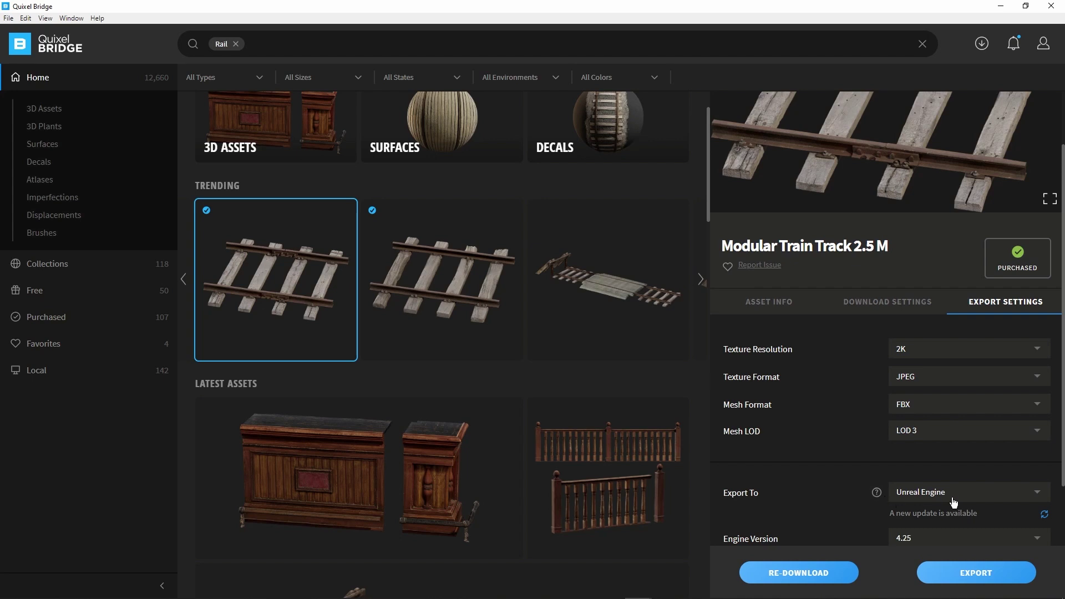
pyautogui.click(912, 493)
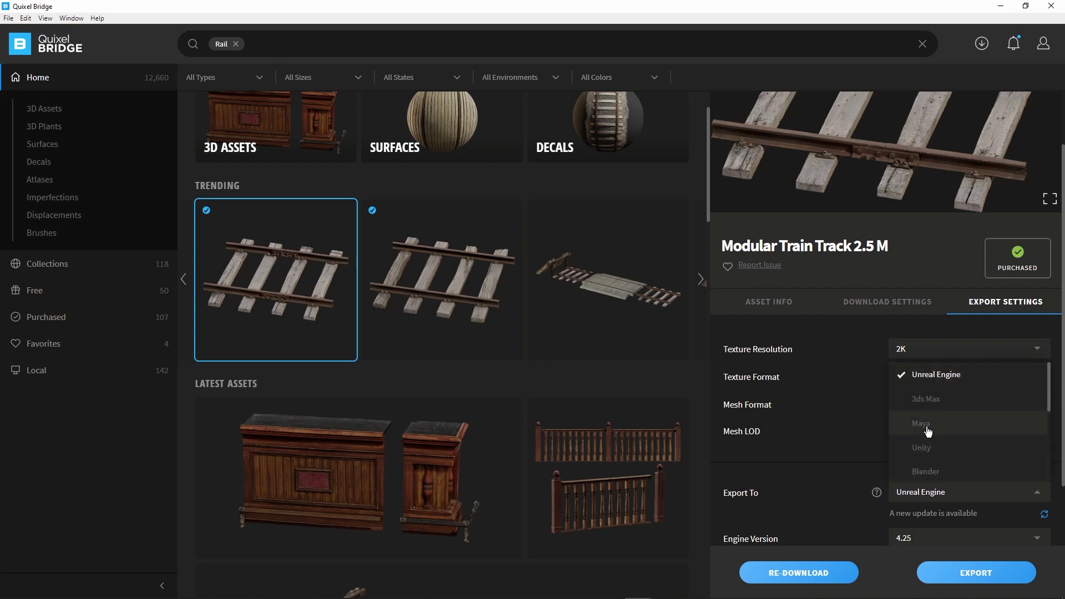
pyautogui.scroll(-3, 929, 427)
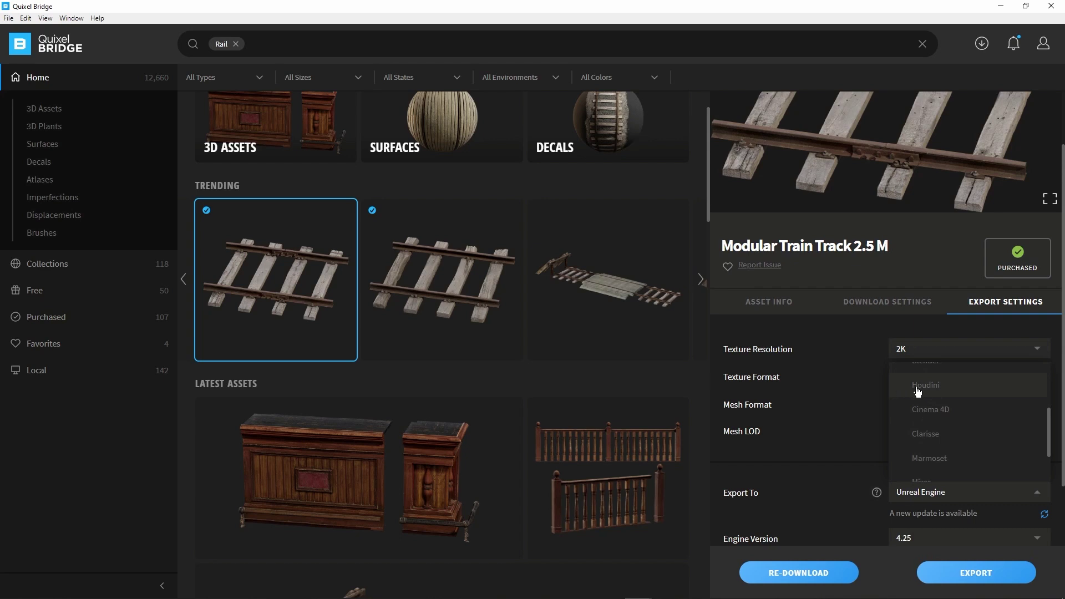
pyautogui.click(799, 480)
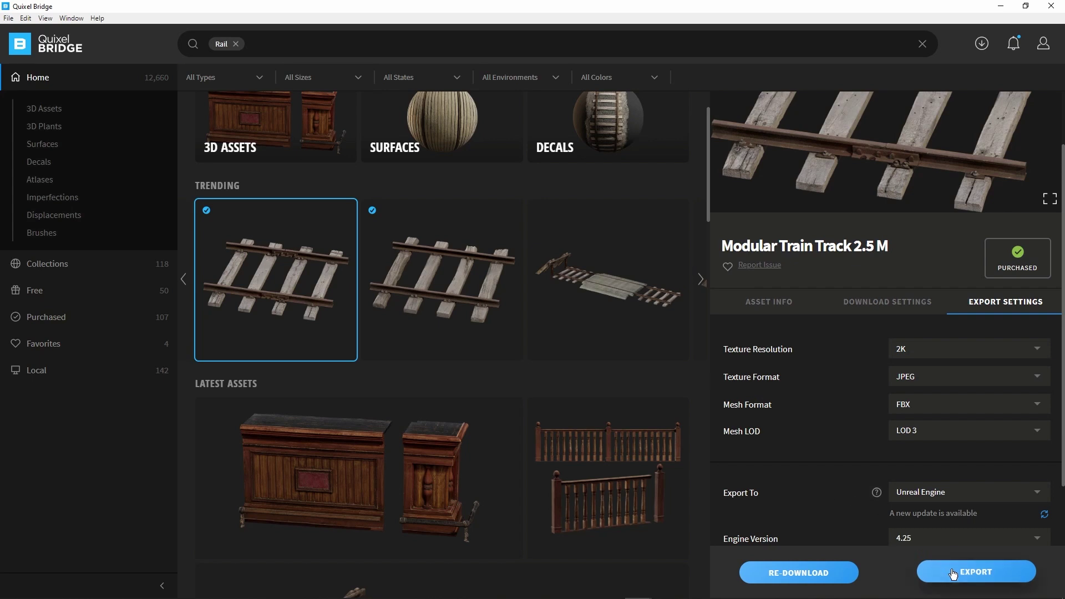
pyautogui.click(970, 574)
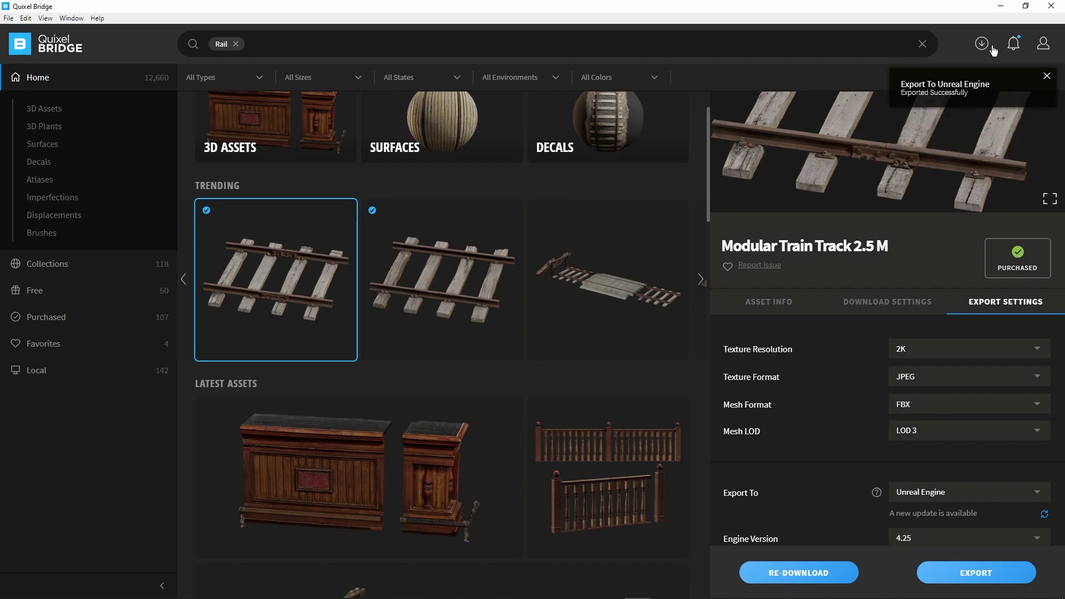
pyautogui.click(1000, 6)
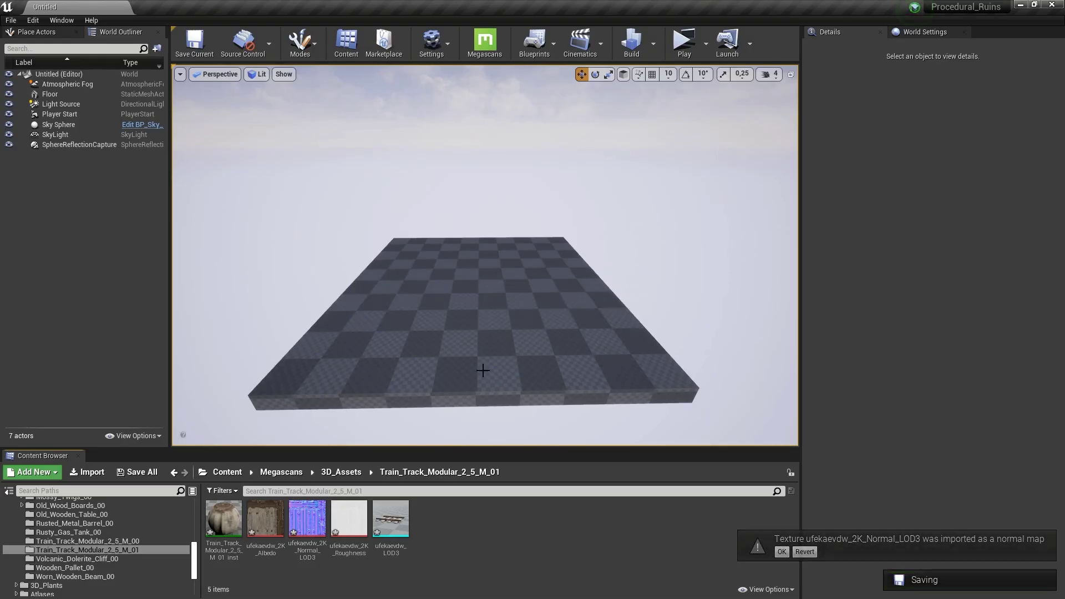
# Step: Show the Train_Track_Modular_2_5_M_00 folder and copy the reference of its LOD3 static mesh
pyautogui.doubleClick(399, 515)
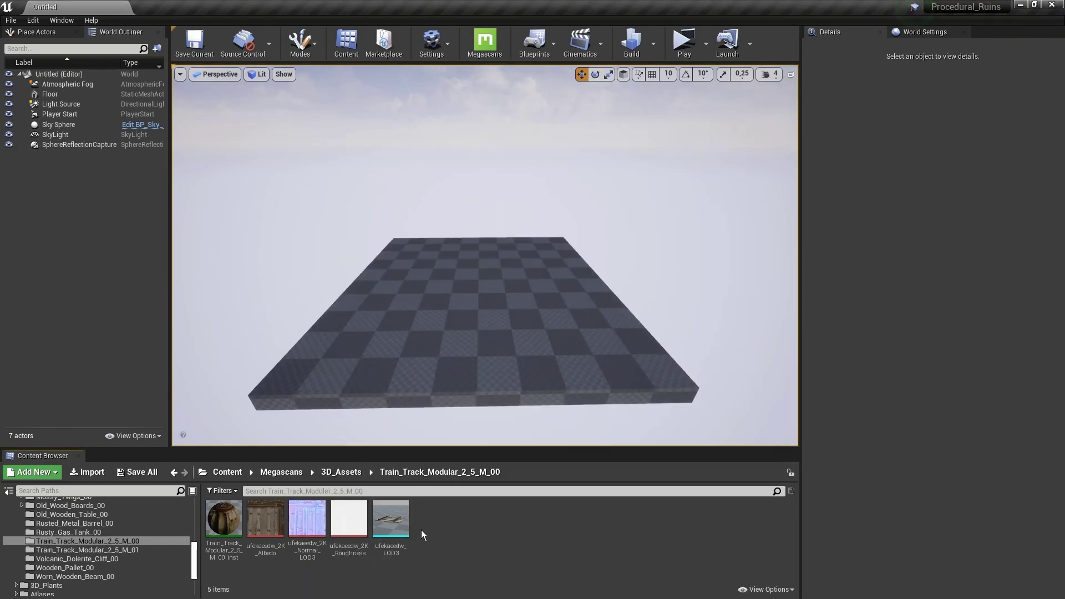
pyautogui.rightClick(393, 518)
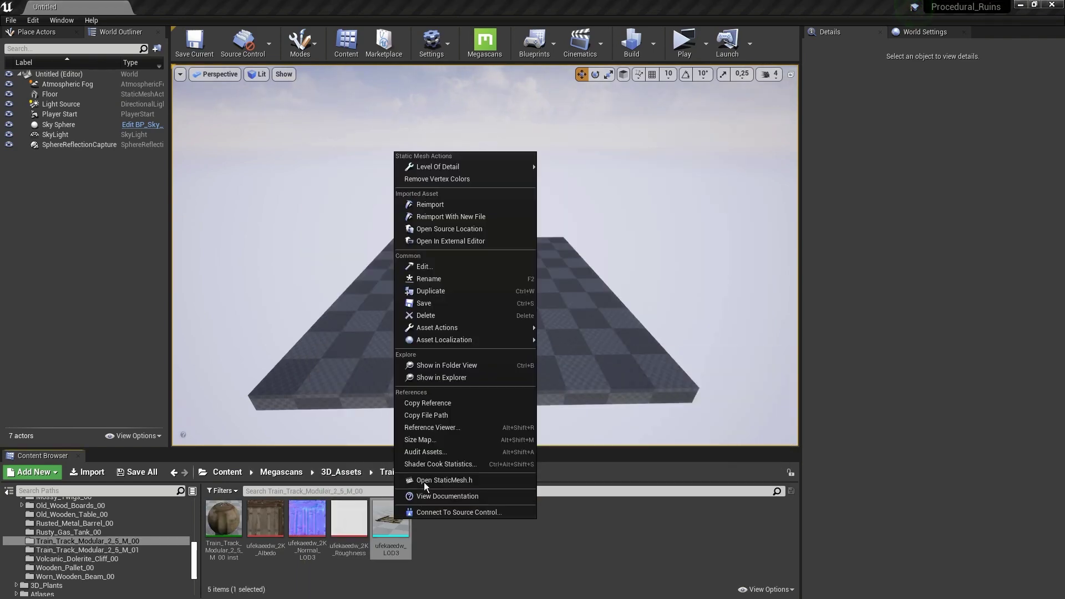
pyautogui.click(428, 402)
# Step: Switch to Houdini and paste the copied train track reference as the unreal_instance string of attribcreate3
pyautogui.hotkey('alt', 'Tab')
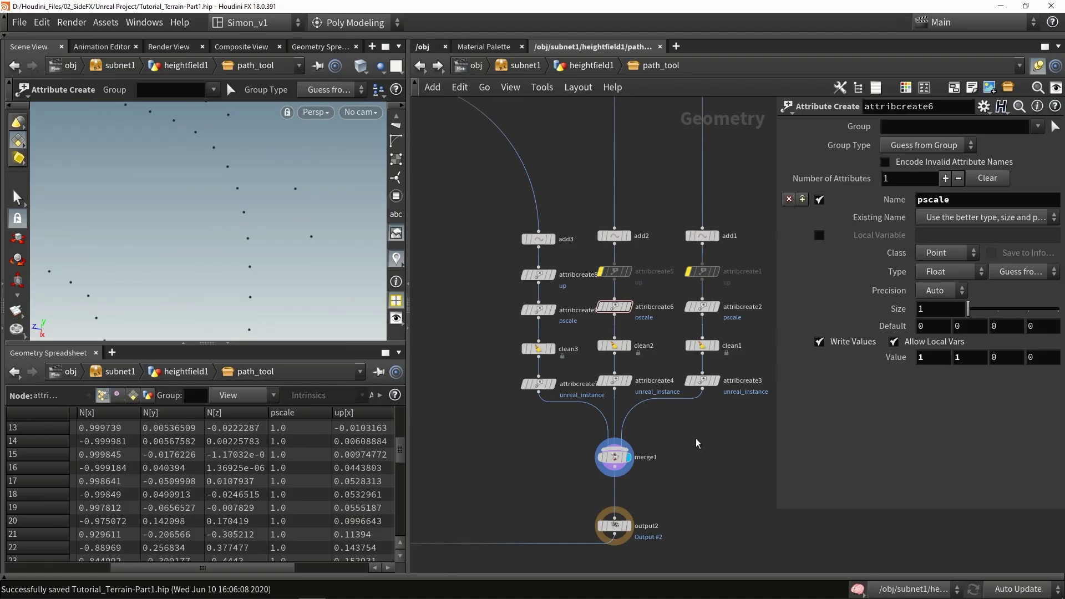
pyautogui.scroll(-1, 696, 434)
pyautogui.moveTo(696, 435); pyautogui.dragTo(666, 547, button='middle')
pyautogui.scroll(-3, 666, 547)
pyautogui.click(675, 518)
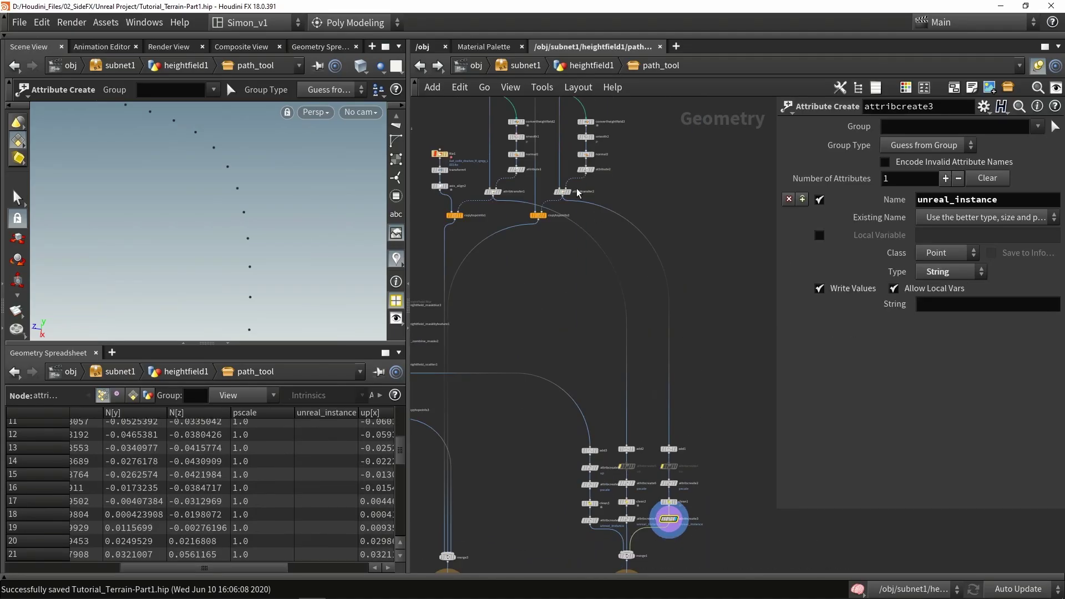
pyautogui.moveTo(626, 200); pyautogui.dragTo(683, 299)
pyautogui.scroll(4, 671, 529)
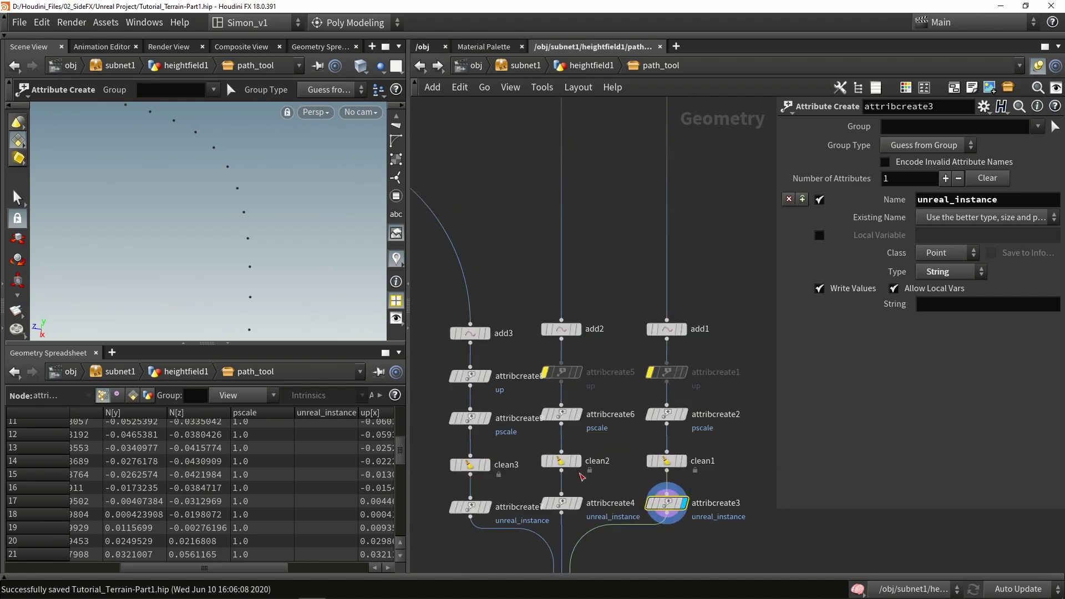
pyautogui.click(227, 343)
pyautogui.hotkey('ctrl', 'v')
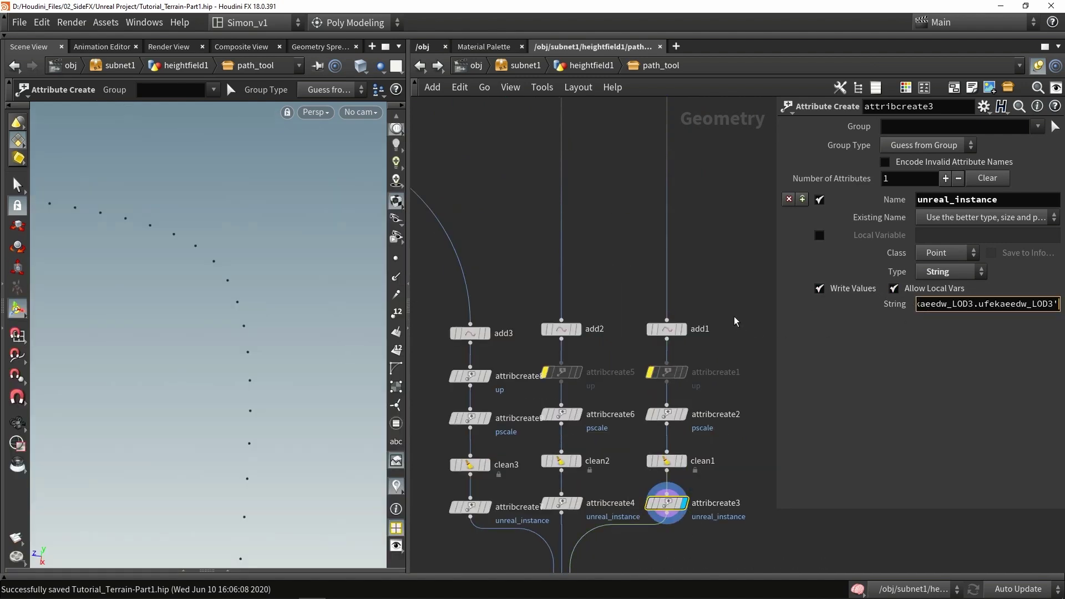
pyautogui.click(717, 278)
pyautogui.moveTo(926, 304); pyautogui.dragTo(1059, 304)
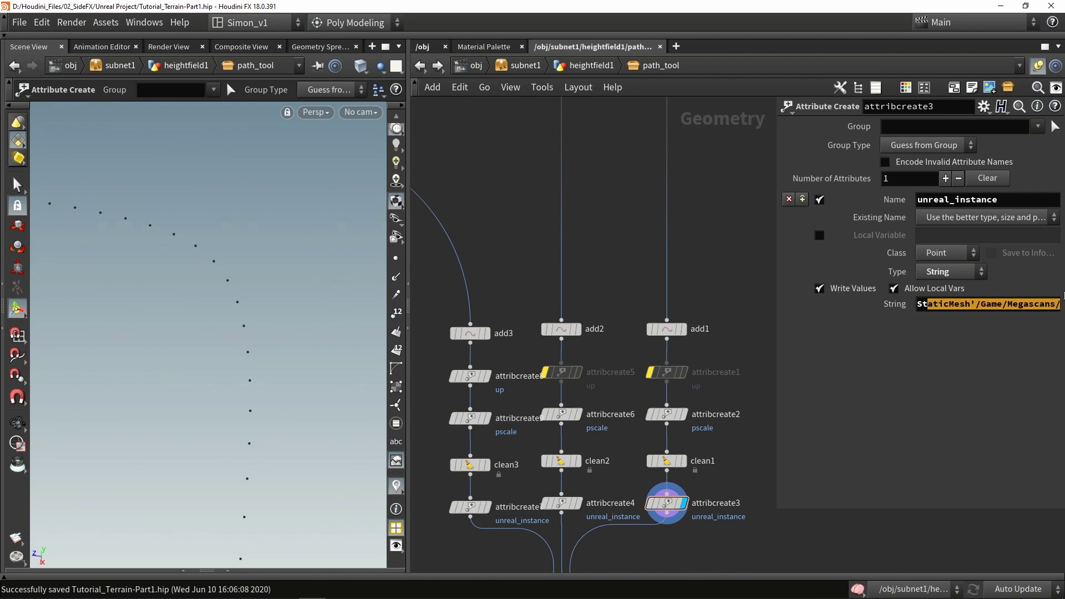
pyautogui.click(705, 282)
# Step: Copy the LOD3 mesh reference from castle_structure_sgmgq in Unreal and paste it as attribcreate4's unreal_instance string in Houdini
pyautogui.moveTo(720, 455); pyautogui.dragTo(737, 322, button='middle')
pyautogui.click(592, 369)
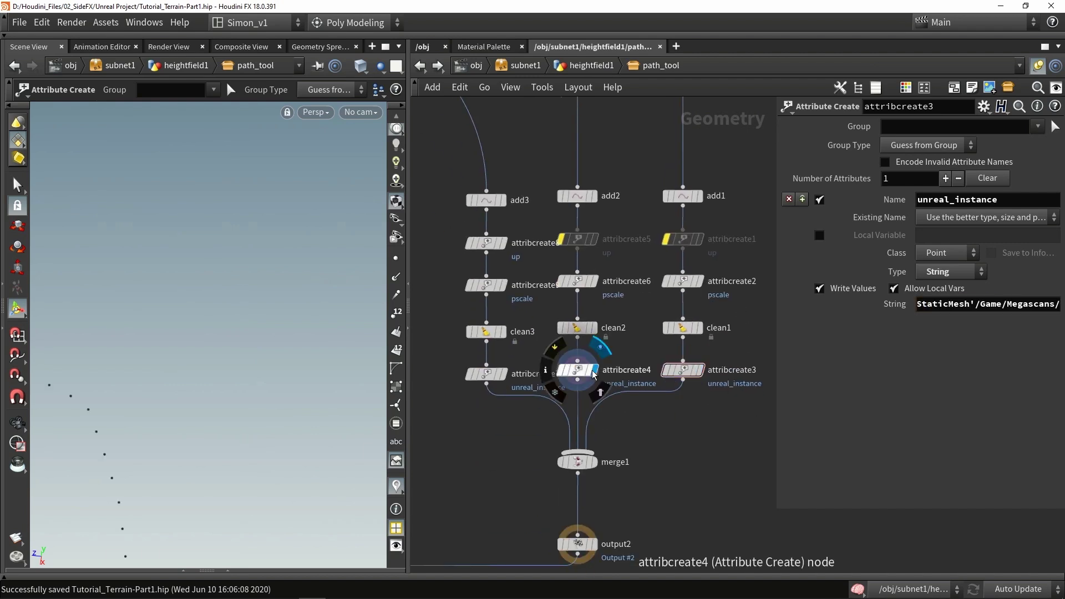
pyautogui.press('Escape')
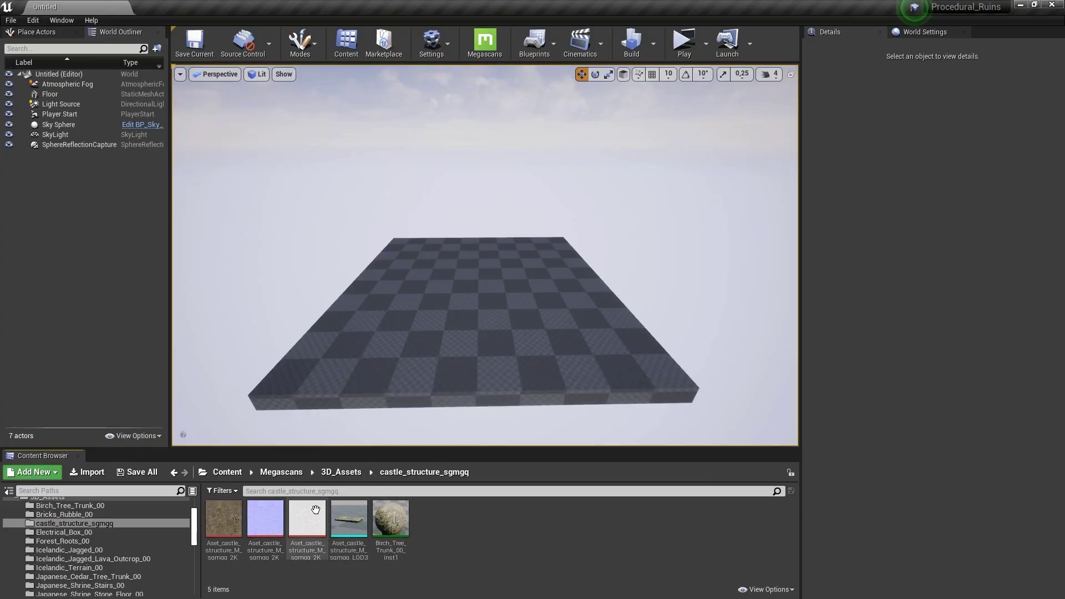
pyautogui.rightClick(348, 519)
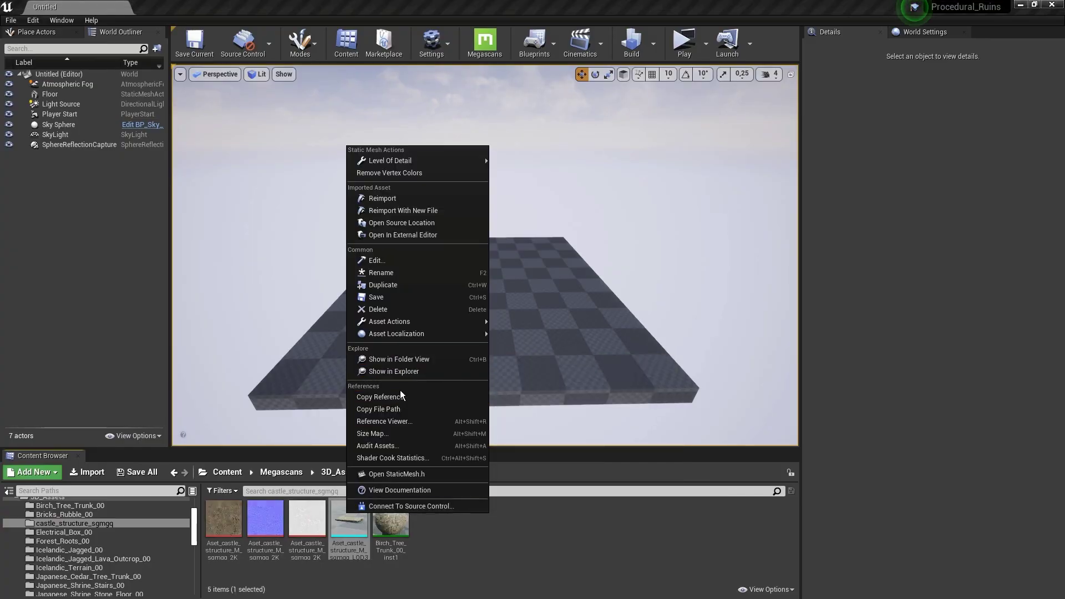
pyautogui.click(380, 397)
pyautogui.hotkey('alt', 'Tab')
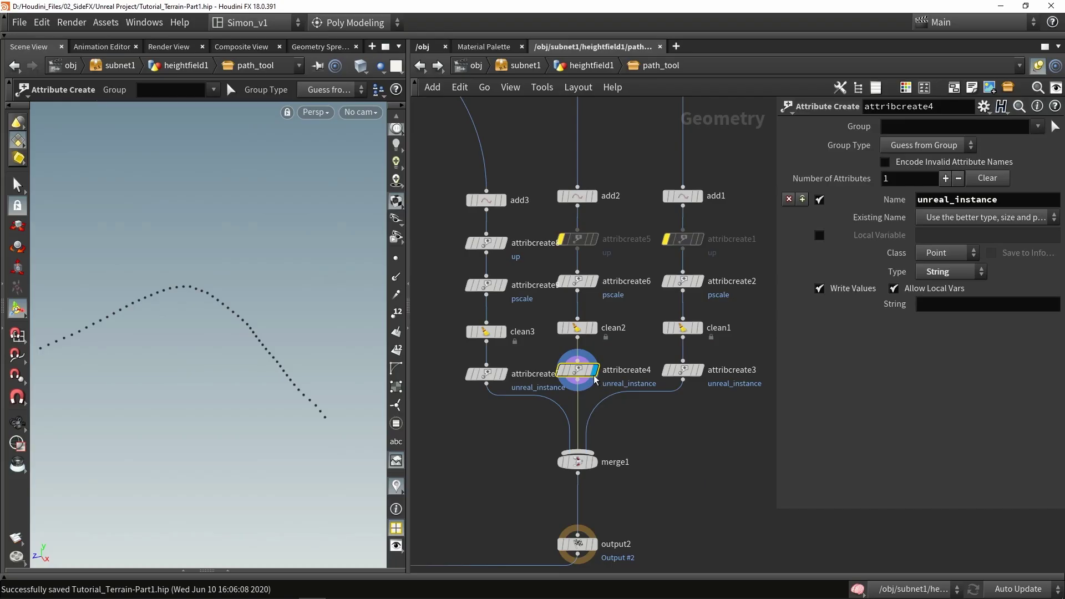
pyautogui.hotkey('ctrl', 'v')
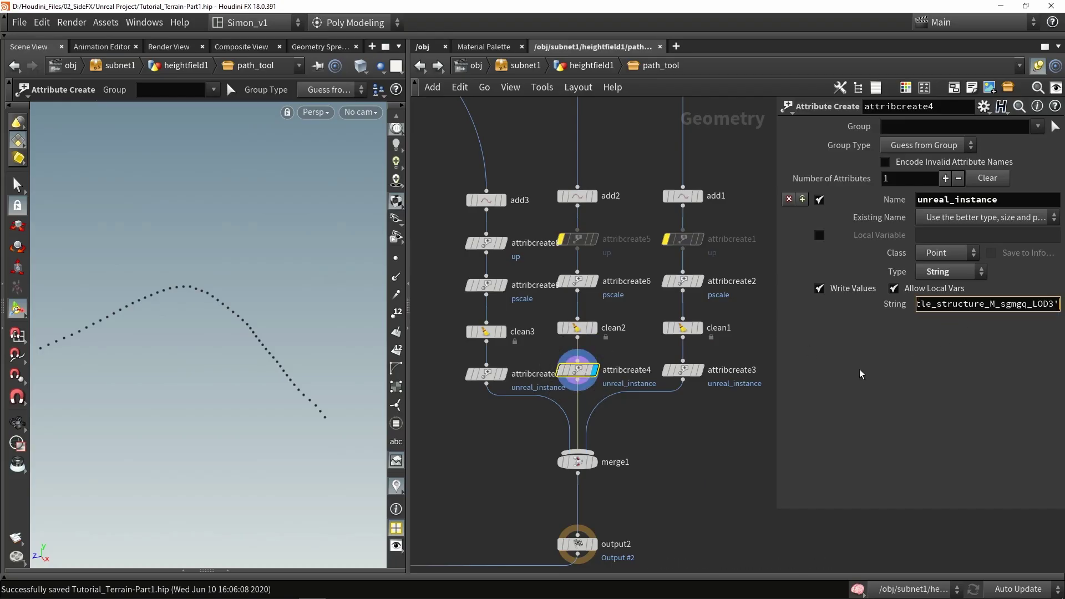
# Step: Display attribcreate7, then switch to Unreal and copy the reference of Bush_01 in P_Terrain/Models
pyautogui.click(684, 467)
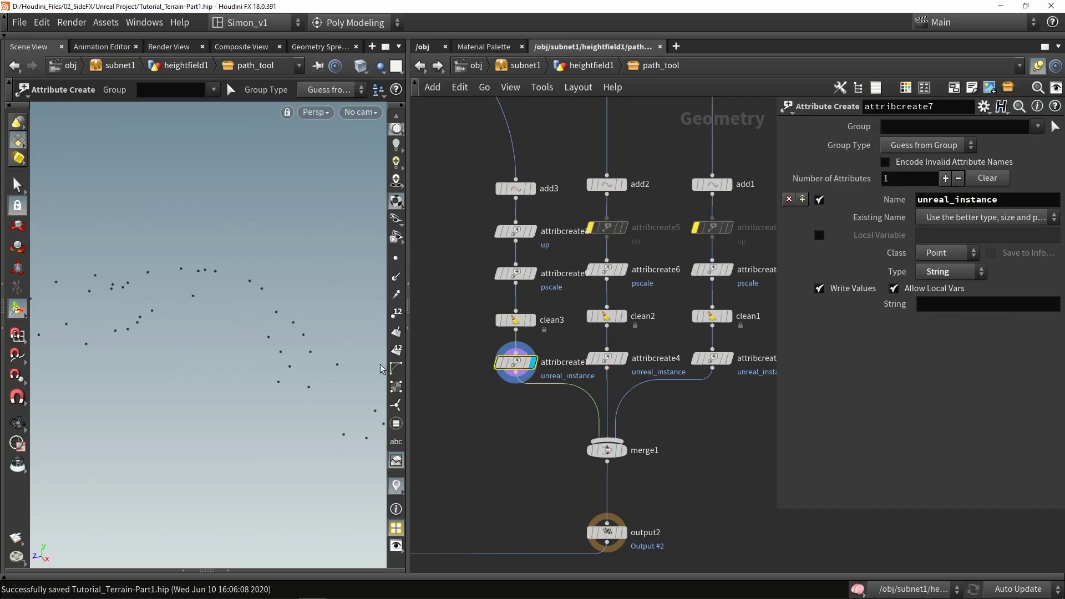
pyautogui.hotkey('alt', 'Tab')
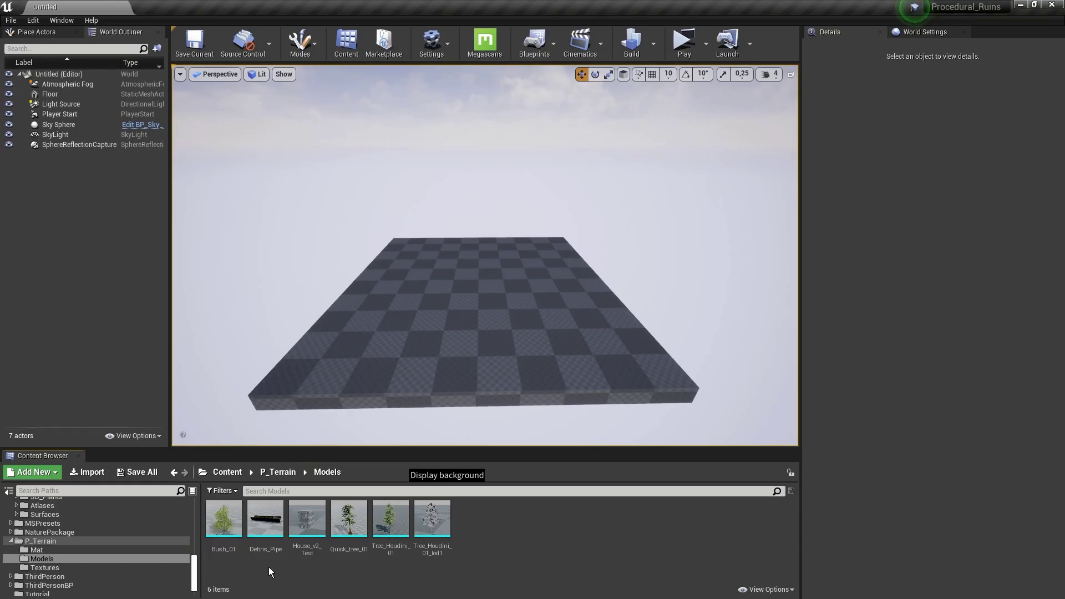
pyautogui.rightClick(234, 522)
pyautogui.click(265, 408)
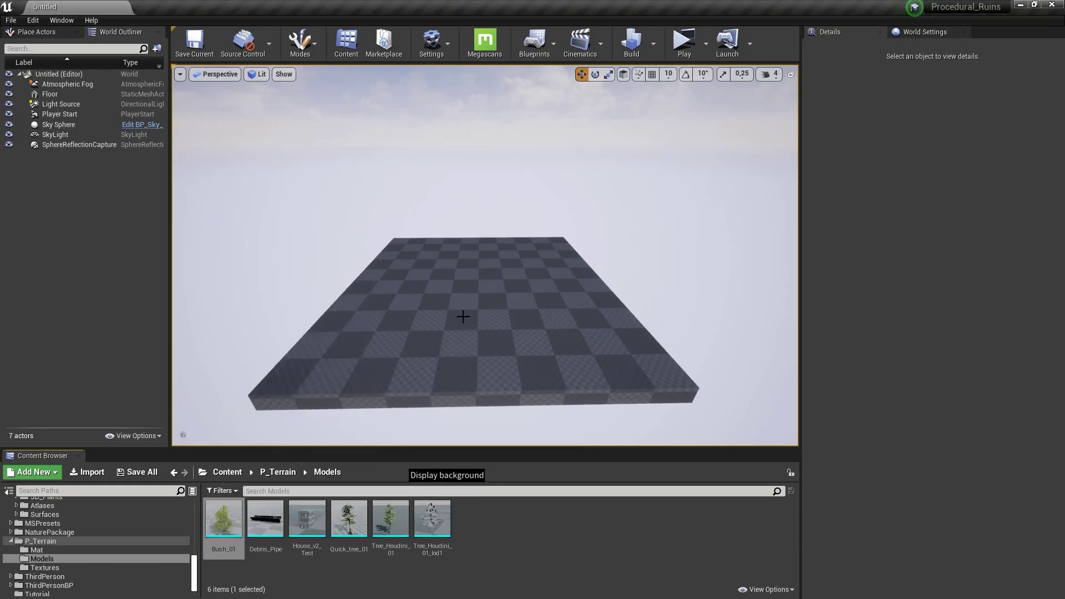
# Step: Switch back to Houdini and paste the Bush_01 reference as the unreal_instance string of attribcreate7
pyautogui.hotkey('alt', 'Tab')
pyautogui.click(514, 362)
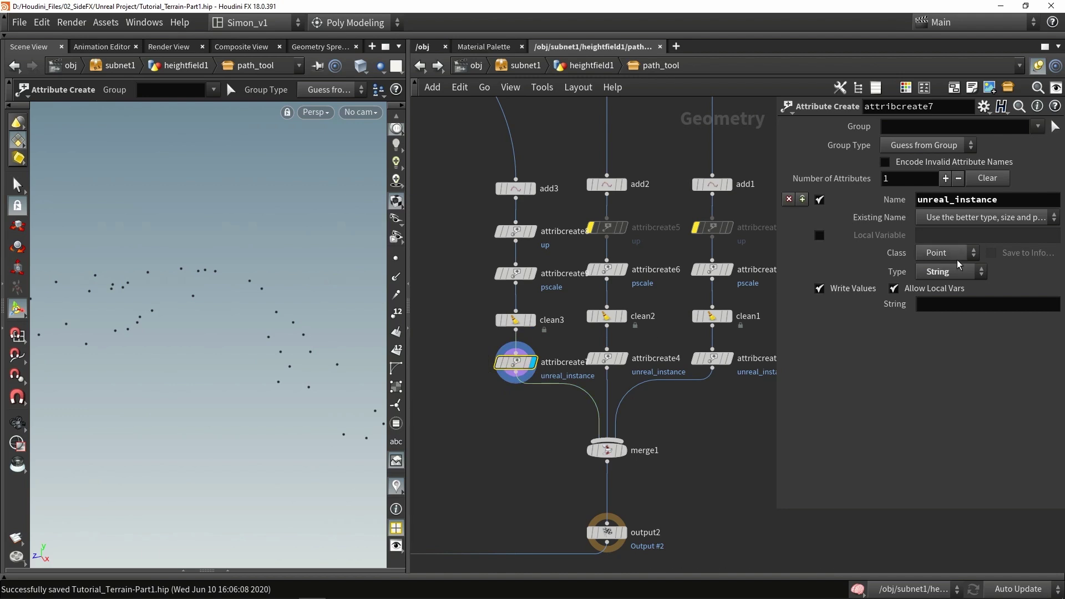
pyautogui.click(950, 302)
pyautogui.hotkey('ctrl', 'v')
pyautogui.press('Return')
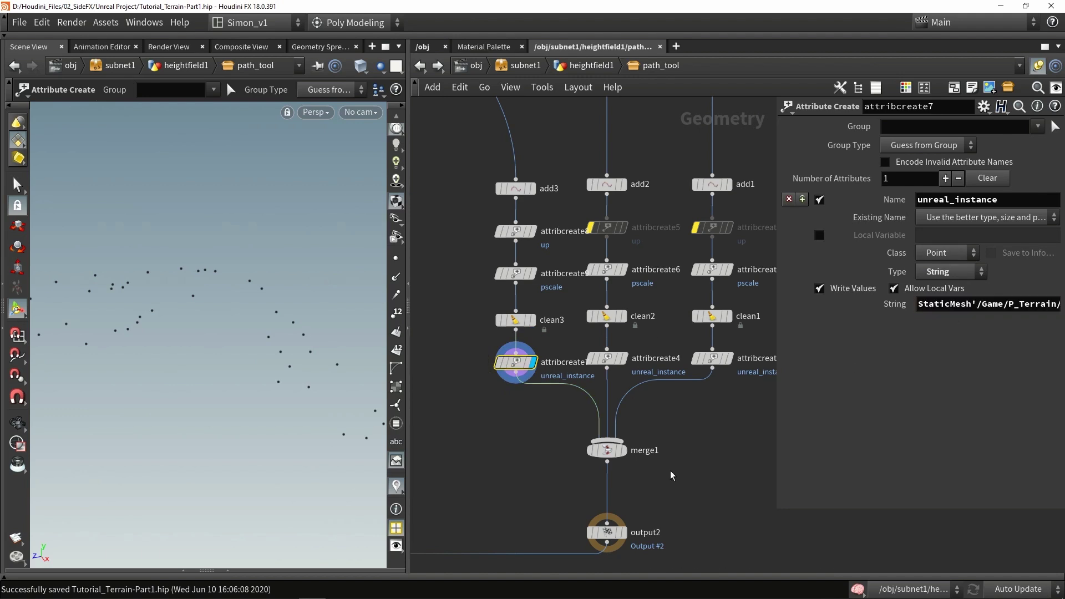
# Step: Go up to the heightfield1 network and add a Switch node named terrain below path_tool
pyautogui.scroll(-4, 738, 287)
pyautogui.press('u')
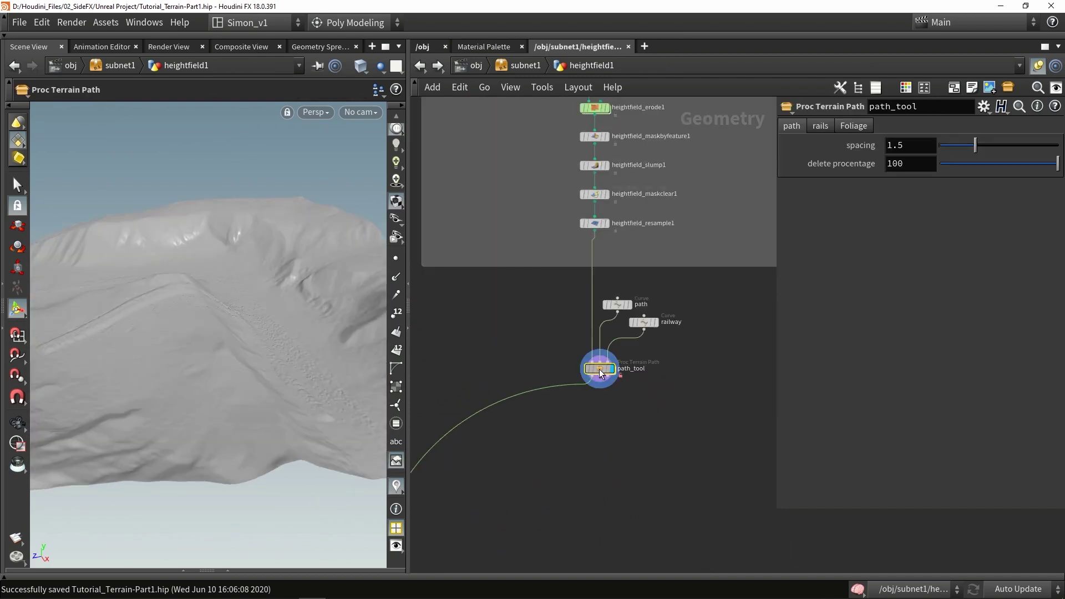
pyautogui.scroll(4, 610, 382)
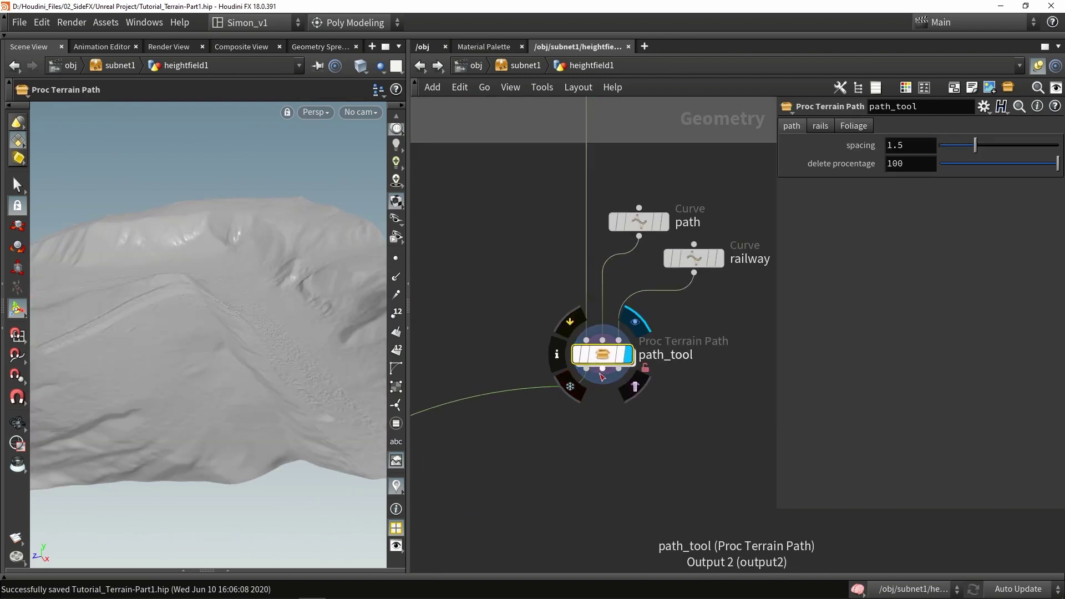
pyautogui.scroll(-3, 633, 378)
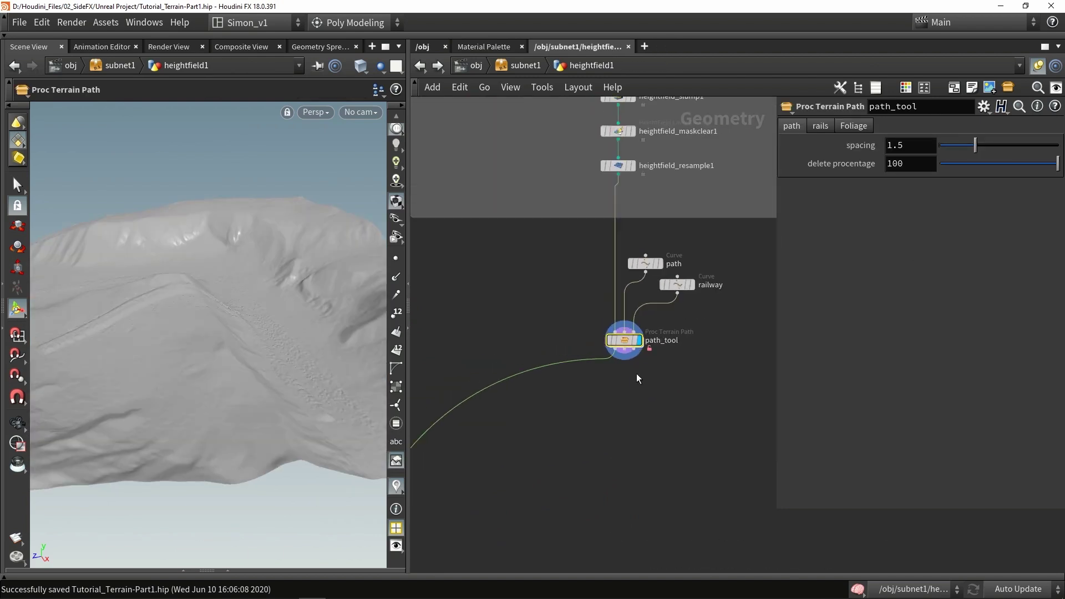
pyautogui.click(622, 407)
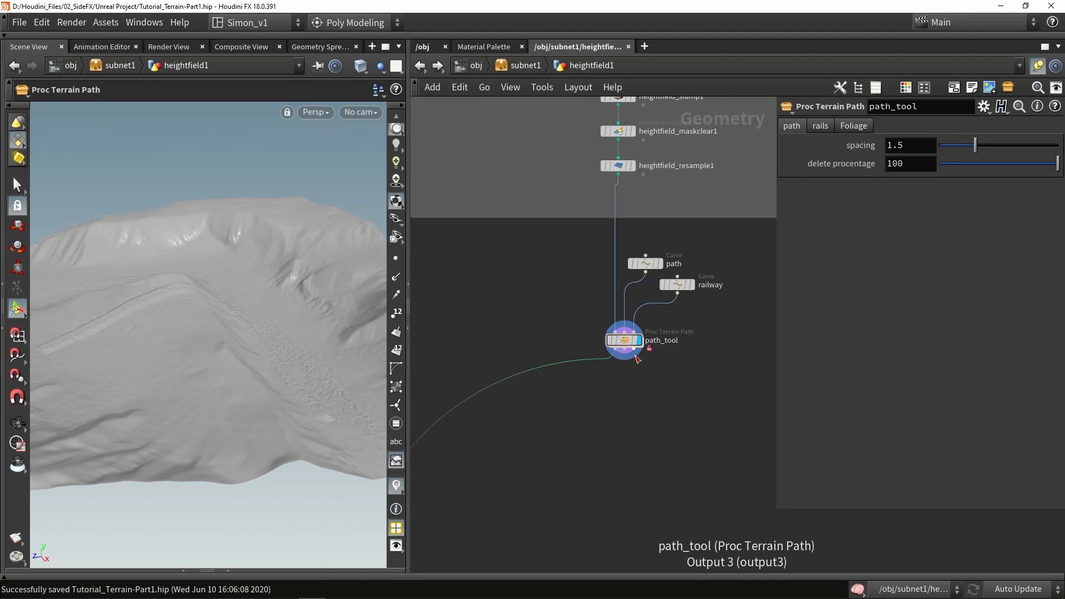
pyautogui.press('Tab')
pyautogui.write('swi')
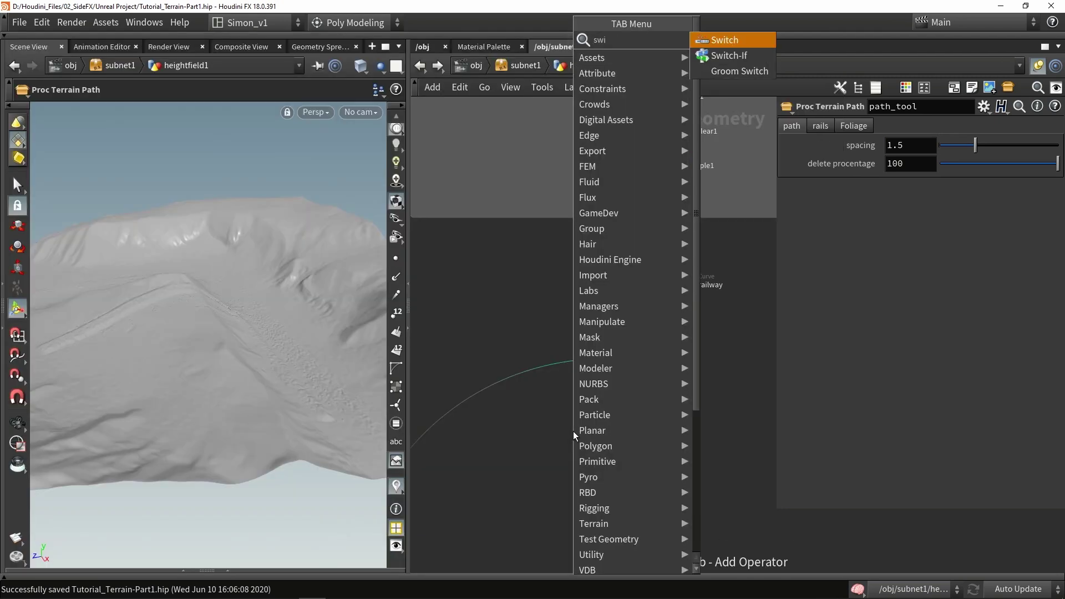
pyautogui.press('Return')
pyautogui.click(527, 438)
pyautogui.doubleClick(564, 439)
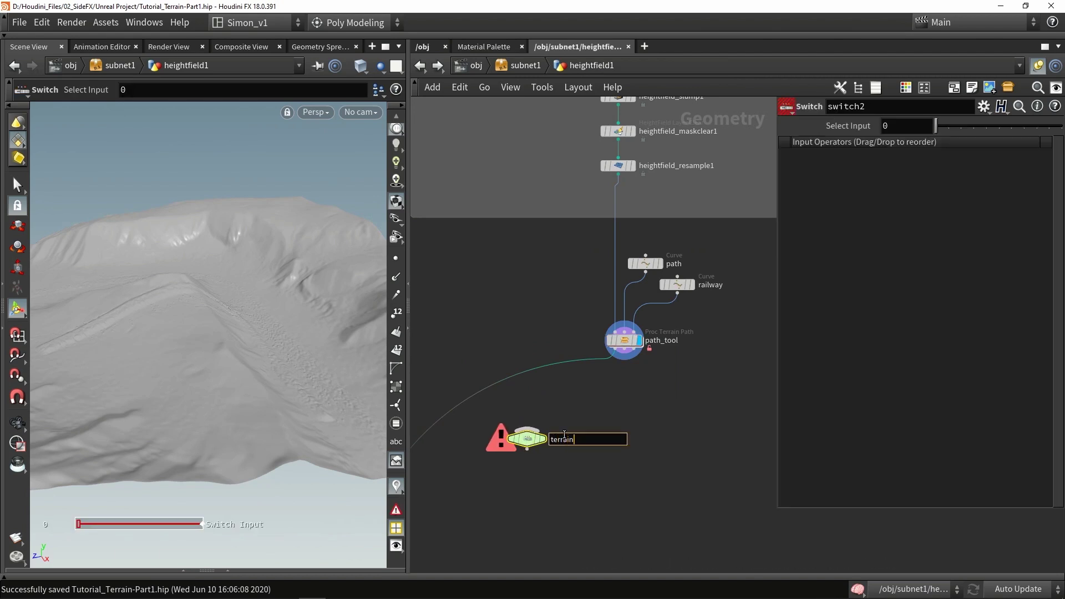
pyautogui.write('terrain')
pyautogui.press('Return')
# Step: Duplicate the terrain switch beside the original and name the copy instance
pyautogui.keyDown('alt'); pyautogui.moveTo(528, 438); pyautogui.dragTo(639, 438); pyautogui.keyUp('alt')
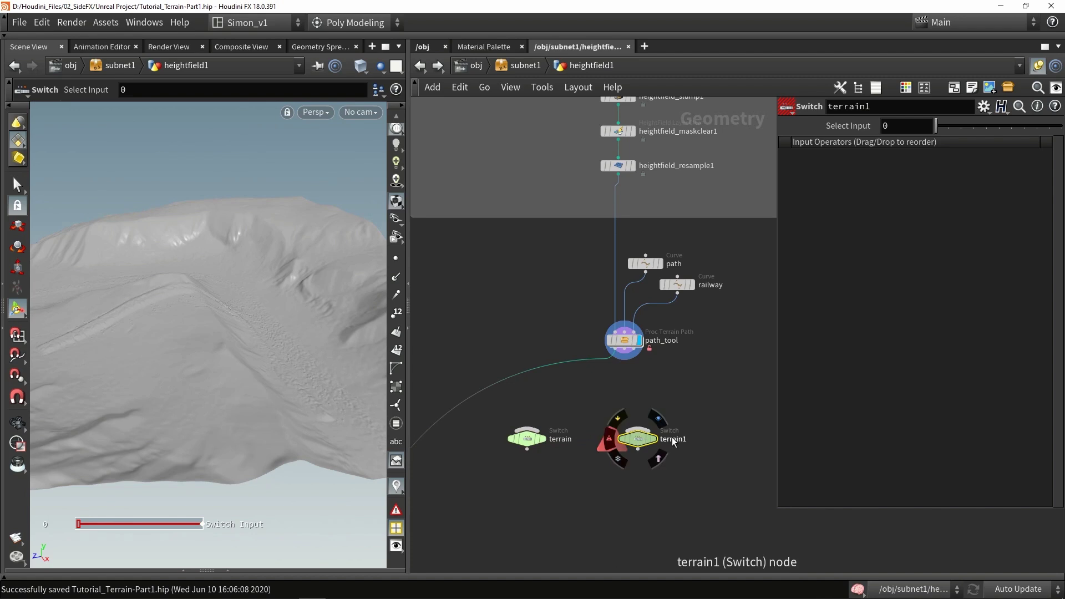
pyautogui.doubleClick(673, 439)
pyautogui.write('instance')
pyautogui.press('Return')
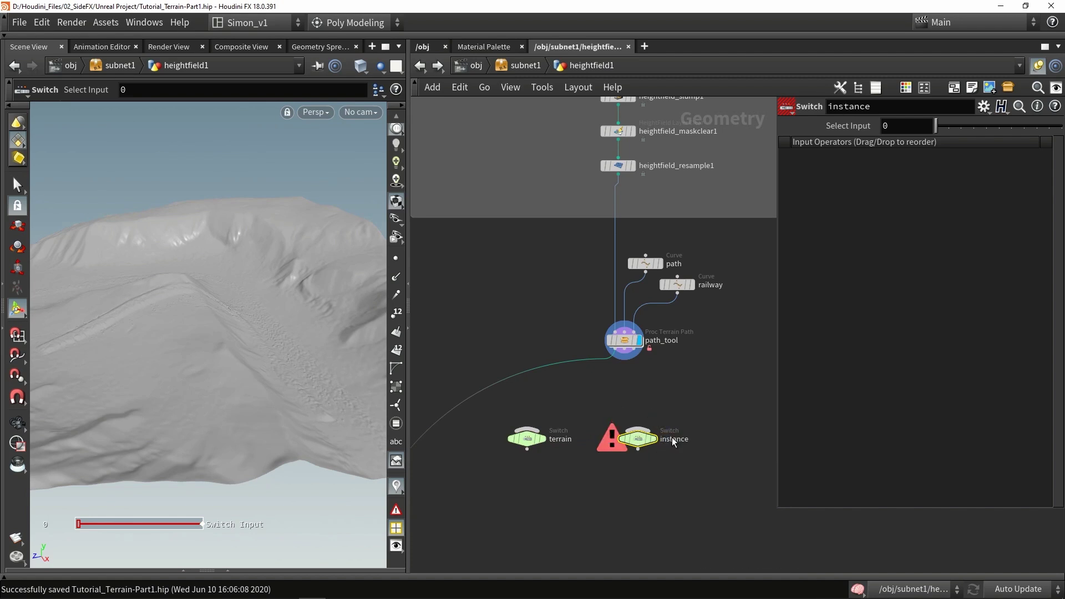
# Step: Connect OUT_Main_Terrain and path_tool's first output to the terrain switch, in that order, and display the switch
pyautogui.scroll(-2, 596, 388)
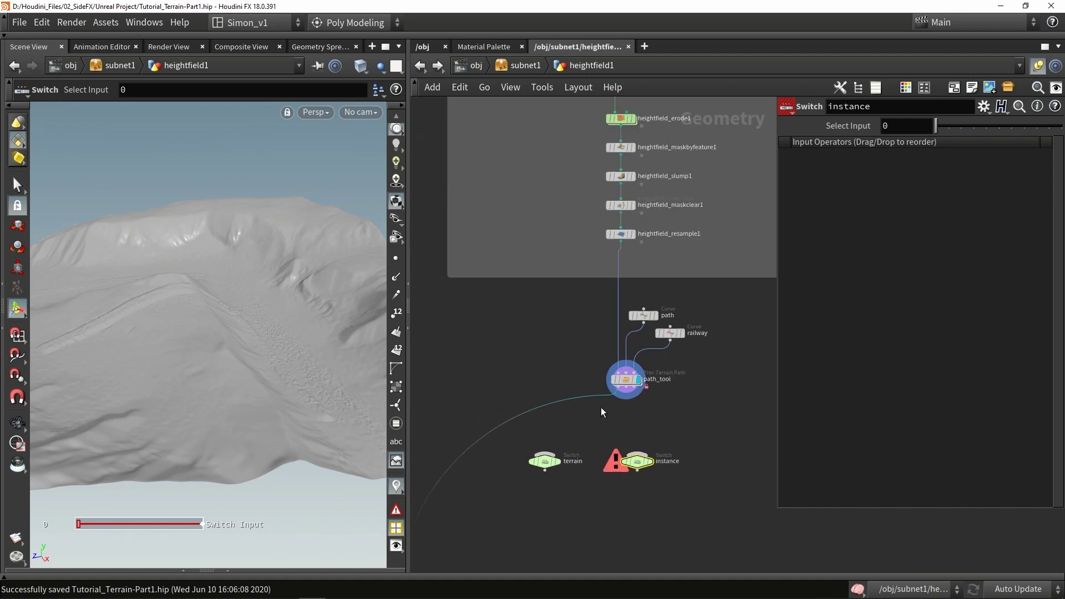
pyautogui.scroll(-3, 573, 373)
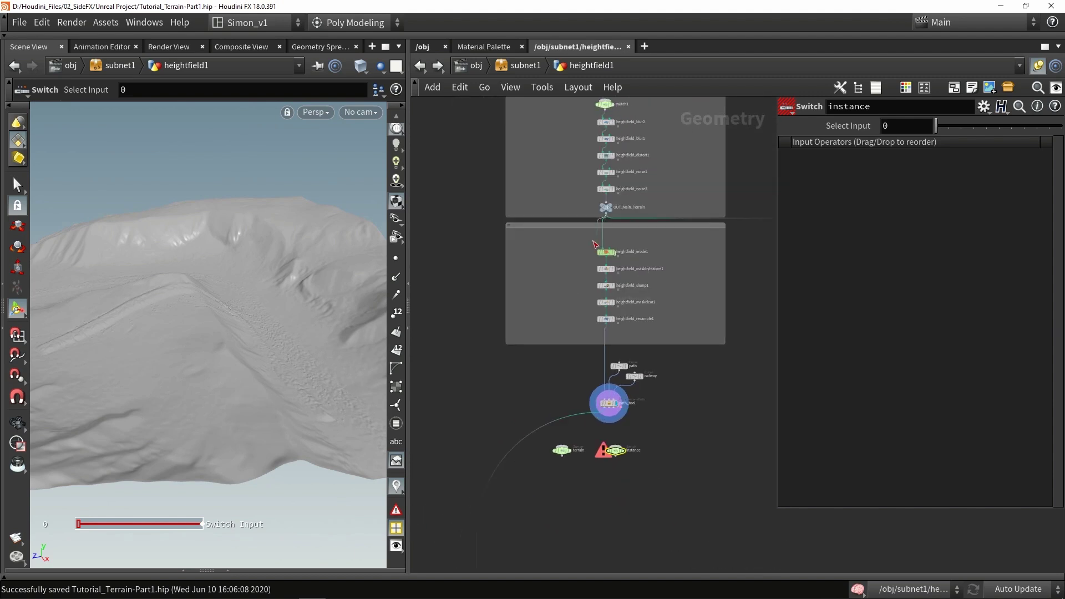
pyautogui.moveTo(605, 223); pyautogui.dragTo(561, 444)
pyautogui.scroll(5, 562, 444)
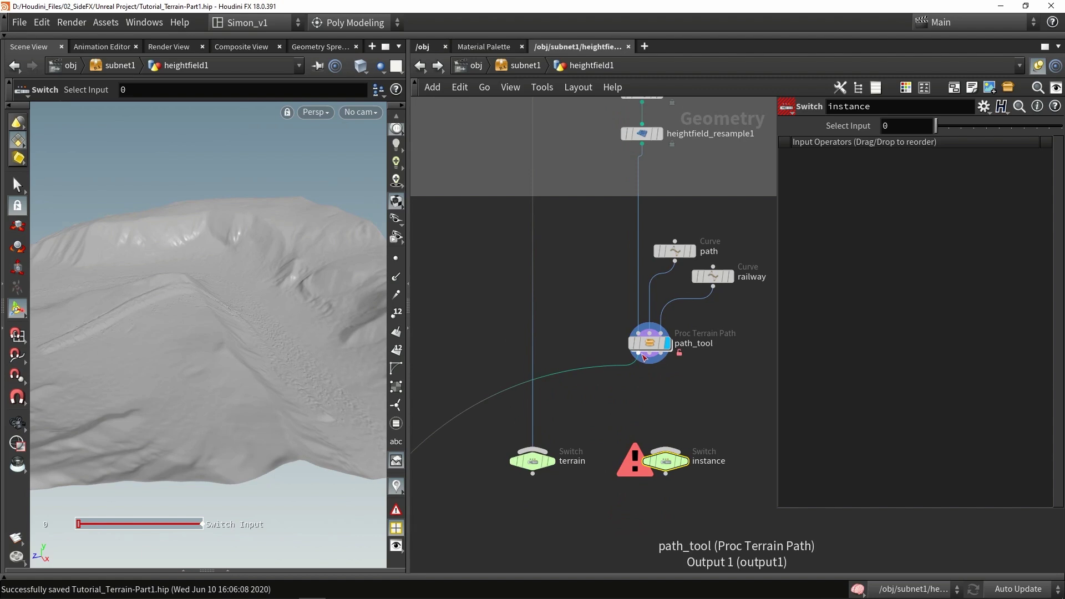
pyautogui.moveTo(638, 362); pyautogui.dragTo(560, 466)
pyautogui.scroll(2, 544, 461)
pyautogui.click(559, 428)
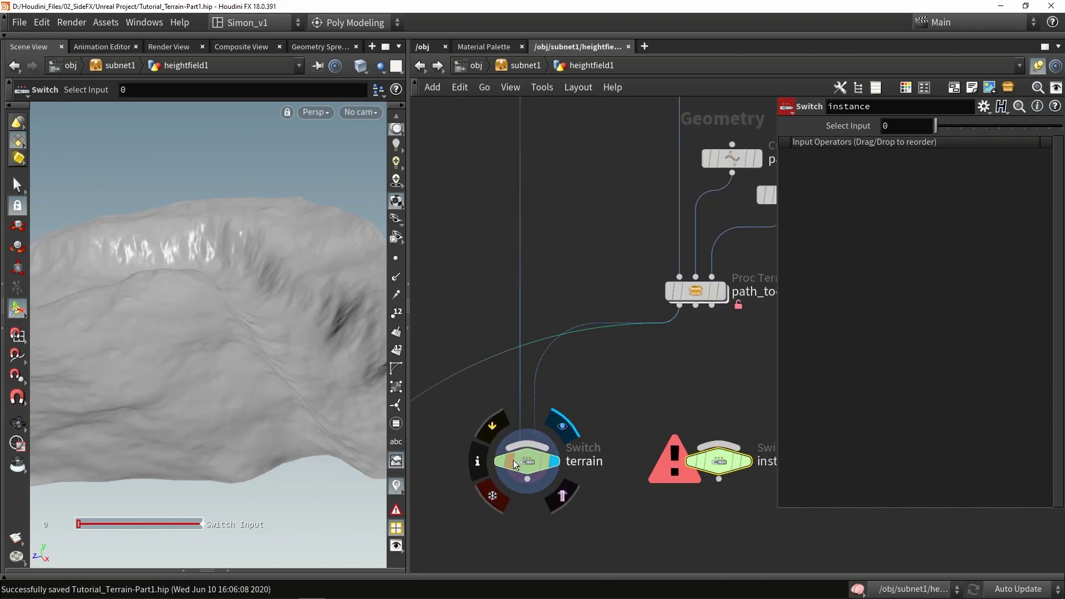
# Step: Add a Null node named empty above the instance switch, beside path_tool
pyautogui.scroll(-3, 557, 411)
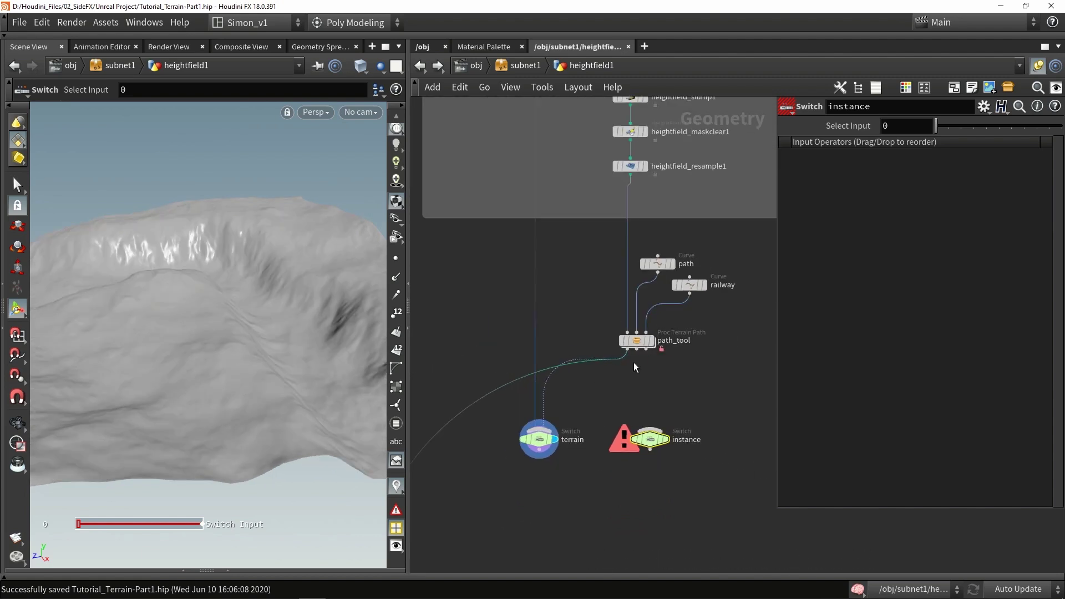
pyautogui.press('Tab')
pyautogui.write('nul')
pyautogui.press('Return')
pyautogui.click(714, 387)
pyautogui.scroll(2, 713, 387)
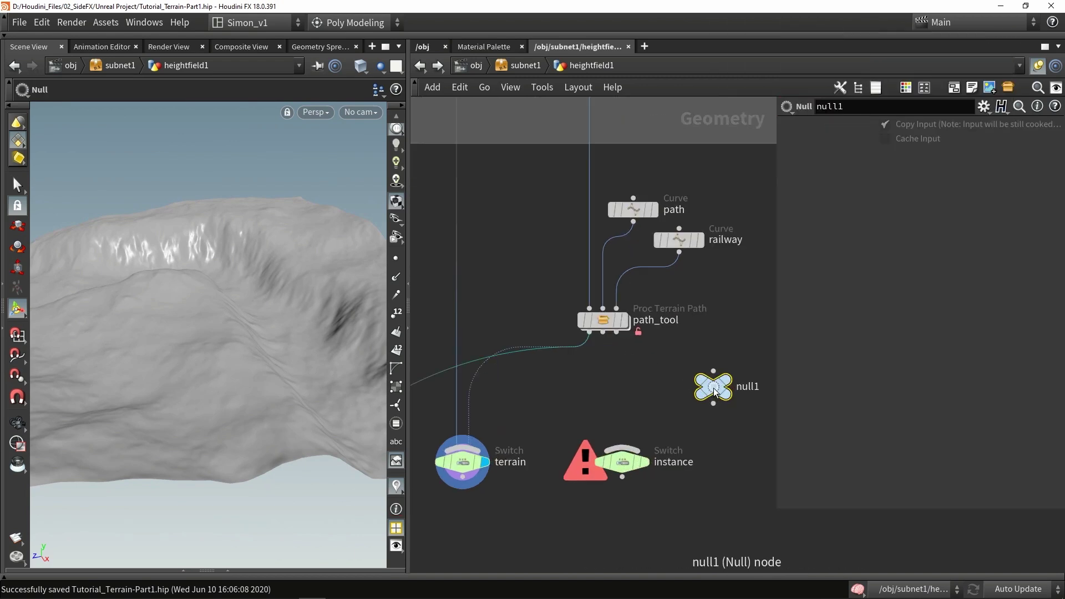
pyautogui.doubleClick(744, 387)
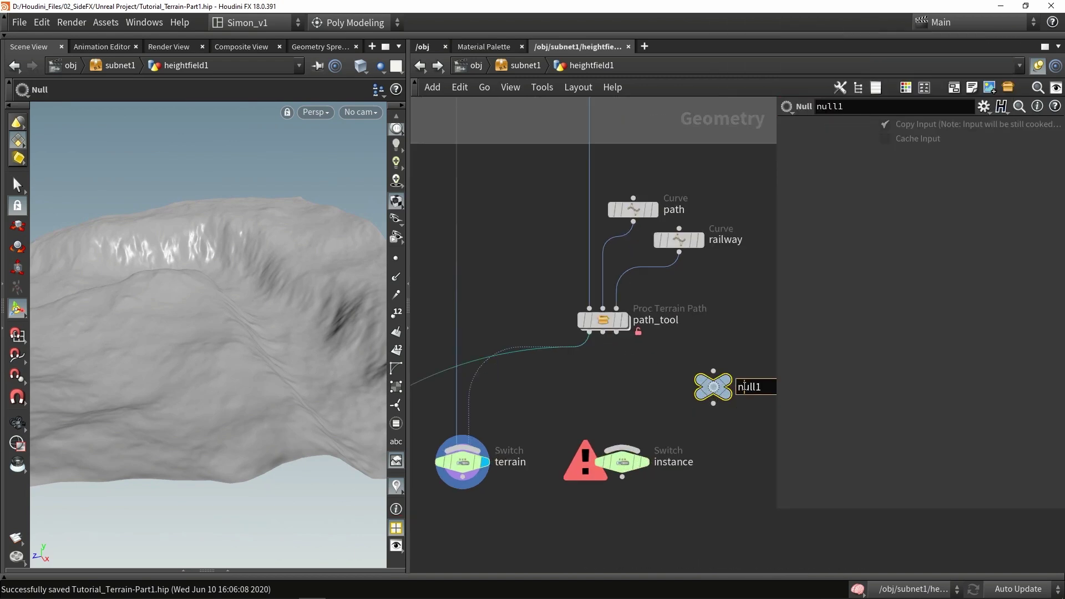
pyautogui.write('empty')
pyautogui.press('Return')
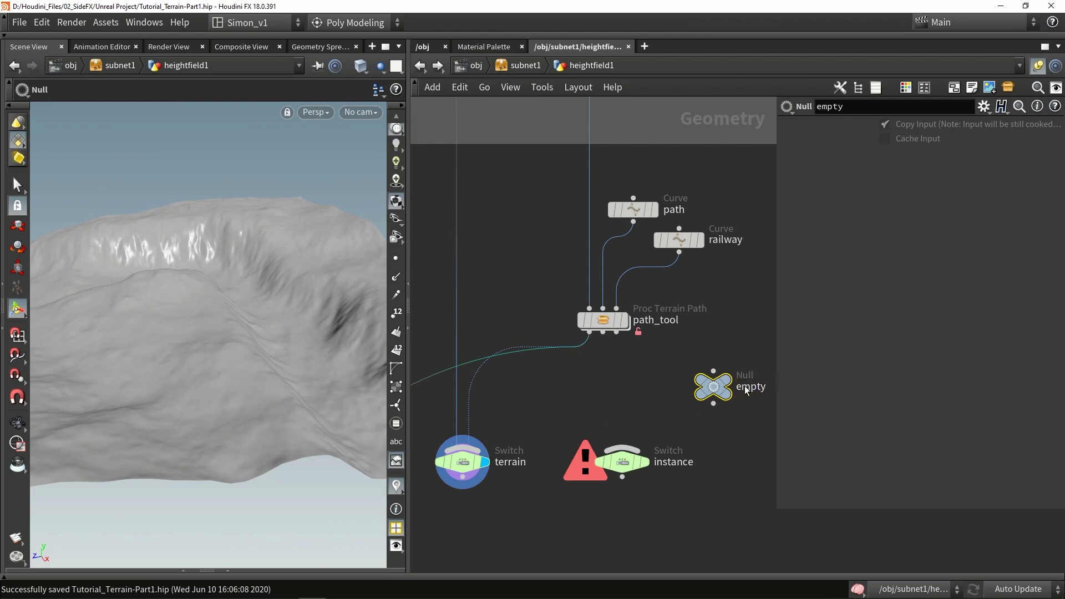
# Step: Connect the empty null and path_tool's third output to the instance switch, in that order, and display the switch
pyautogui.moveTo(713, 404); pyautogui.dragTo(688, 426)
pyautogui.moveTo(616, 332); pyautogui.dragTo(622, 448)
pyautogui.click(643, 462)
pyautogui.scroll(-3, 621, 462)
pyautogui.moveTo(676, 486); pyautogui.dragTo(668, 377, button='middle')
pyautogui.scroll(-2, 668, 377)
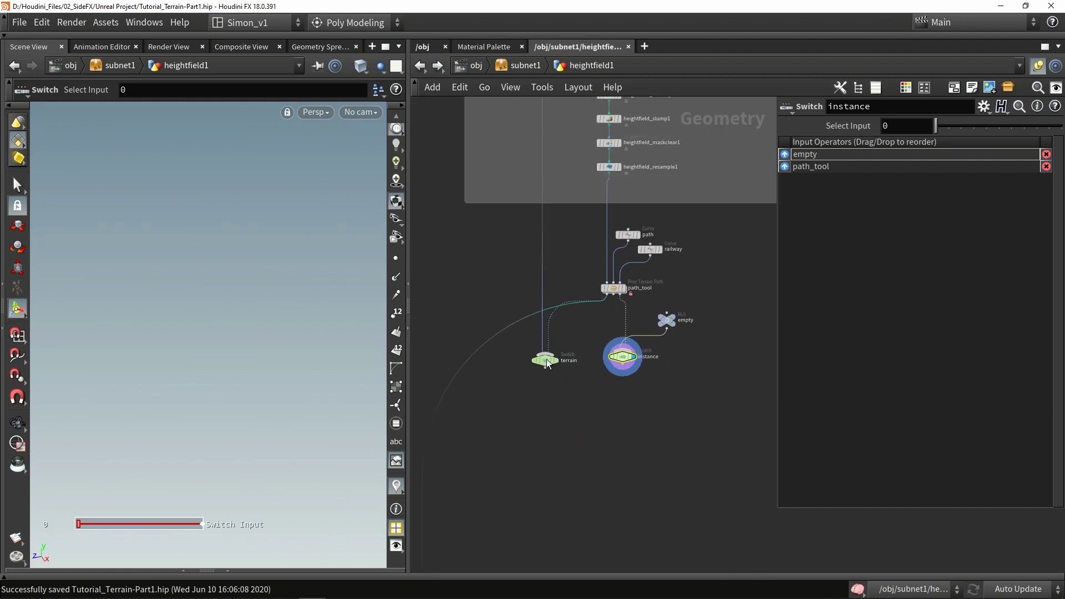
pyautogui.scroll(-2, 600, 345)
pyautogui.scroll(4, 600, 341)
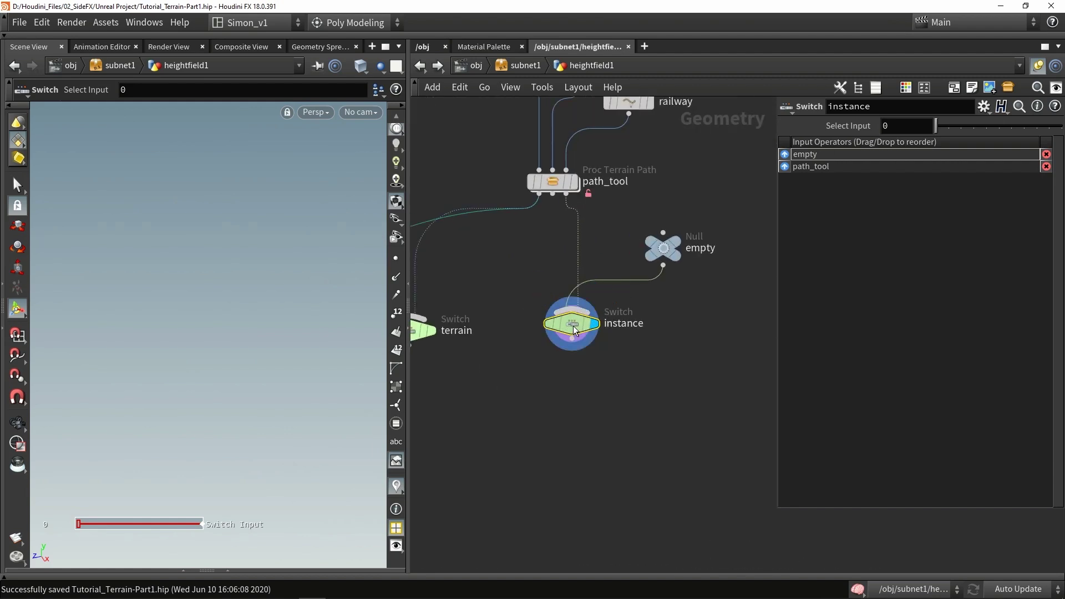
# Step: Add a Merge node below the instance switch, fed by that switch, and move it further down toward the terrain output nodes
pyautogui.press('Tab')
pyautogui.write('mer')
pyautogui.press('Return')
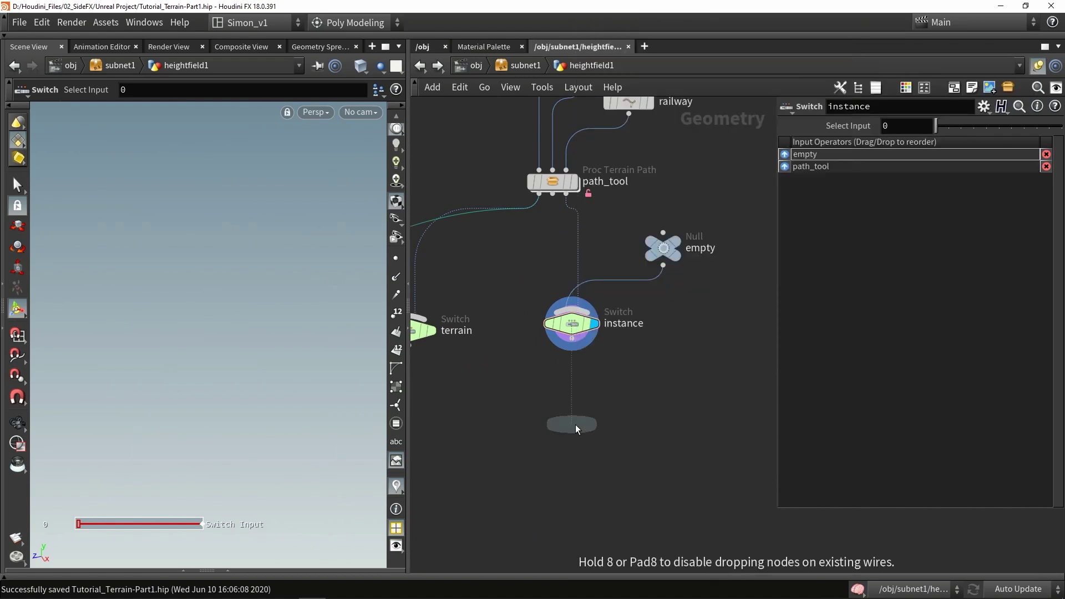
pyautogui.click(574, 425)
pyautogui.moveTo(572, 351); pyautogui.dragTo(571, 410)
pyautogui.moveTo(522, 389); pyautogui.dragTo(550, 292, button='middle')
pyautogui.scroll(-3, 549, 292)
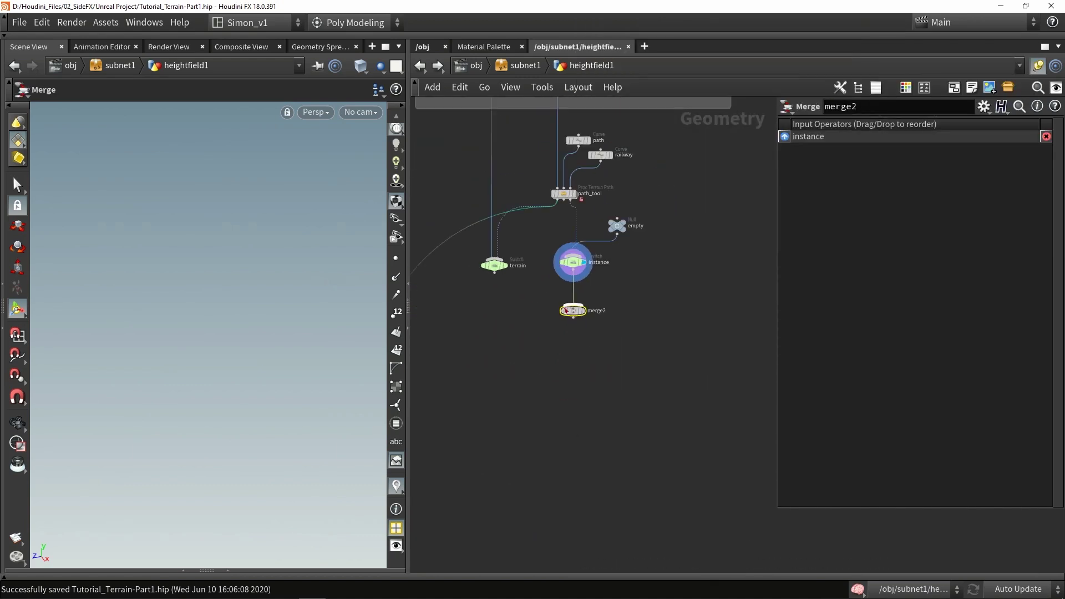
pyautogui.moveTo(570, 318); pyautogui.dragTo(568, 493)
pyautogui.moveTo(536, 433); pyautogui.dragTo(573, 236, button='middle')
pyautogui.scroll(-5, 573, 235)
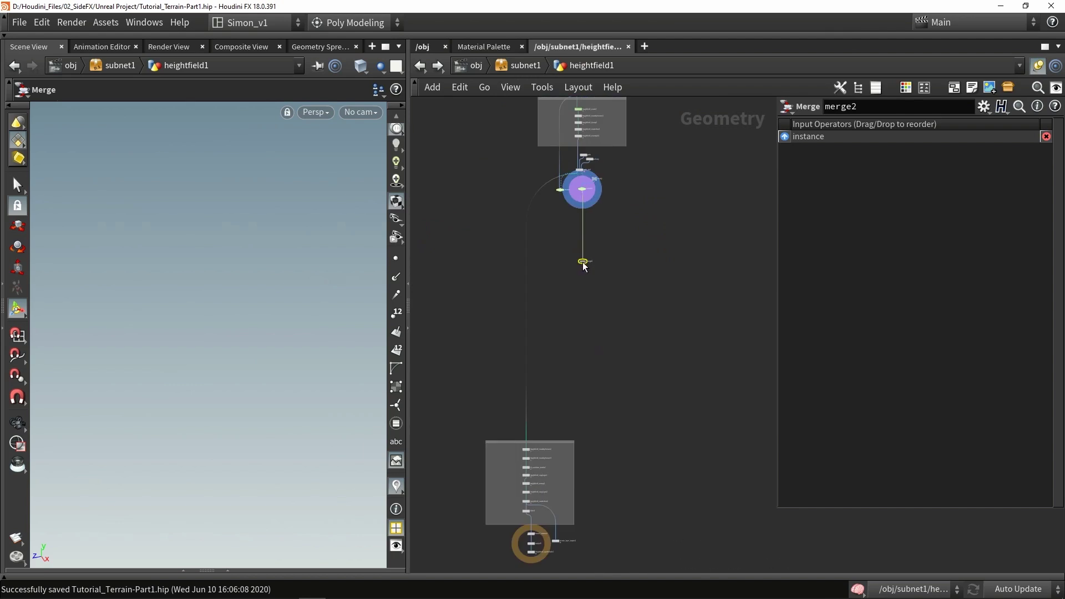
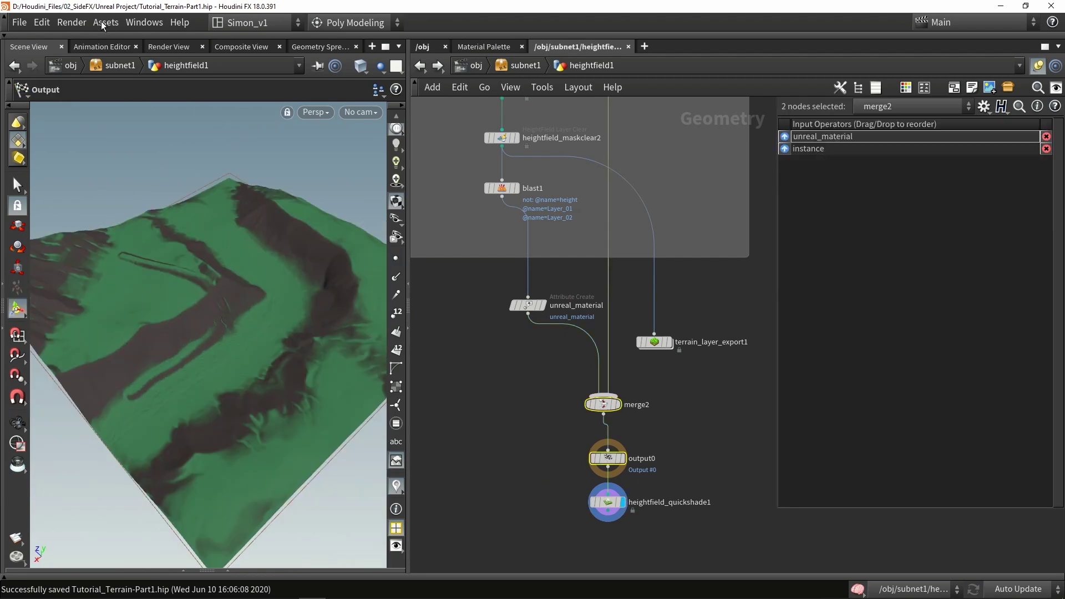
# Step: Open the type properties of the Proc_Terrain_Proj_1 asset and add a folder labelled Path below terrain settings
pyautogui.click(106, 22)
pyautogui.moveTo(225, 110)
pyautogui.click(327, 111)
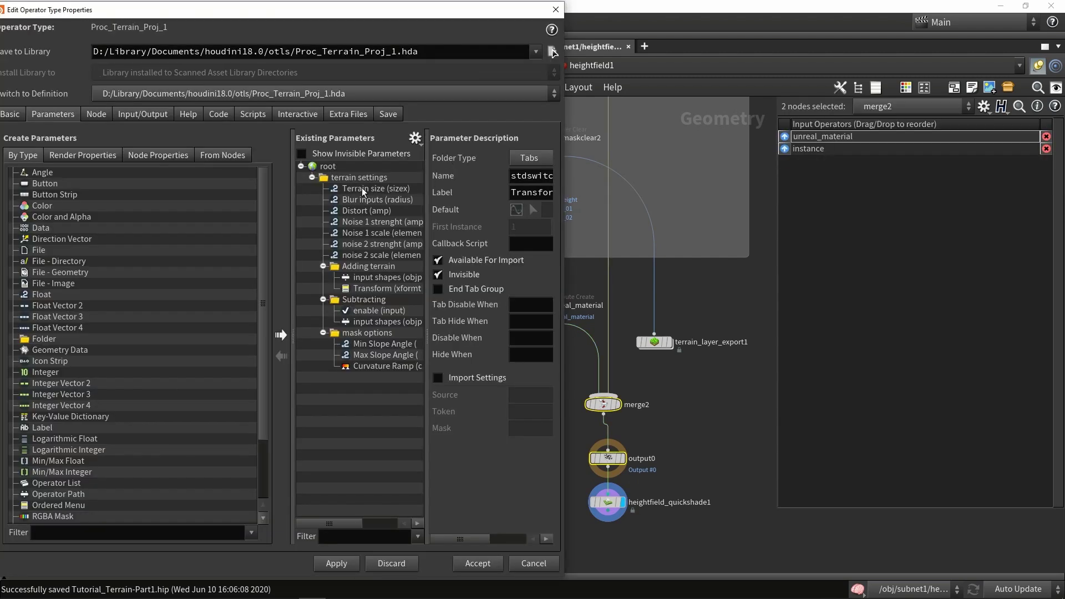
pyautogui.click(312, 178)
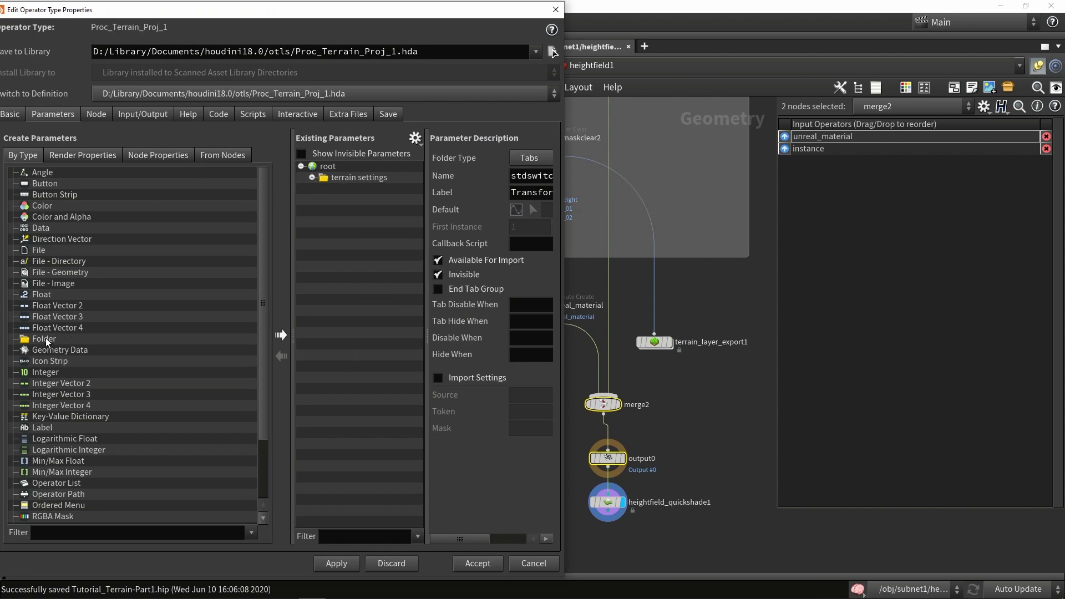
pyautogui.moveTo(46, 338); pyautogui.dragTo(337, 227)
pyautogui.doubleClick(528, 194)
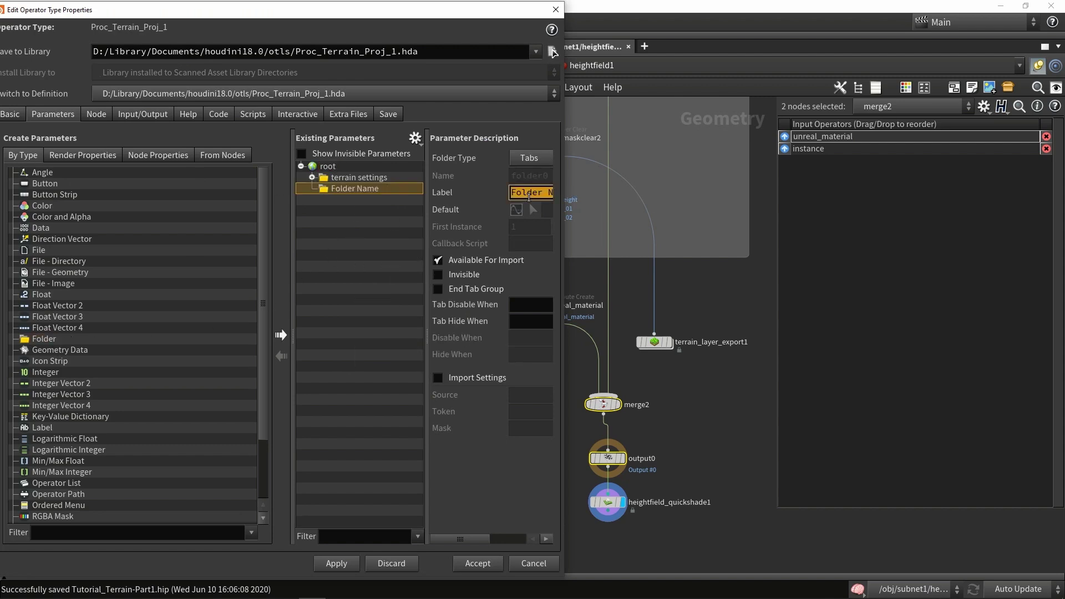
pyautogui.write('Path')
pyautogui.press('Return')
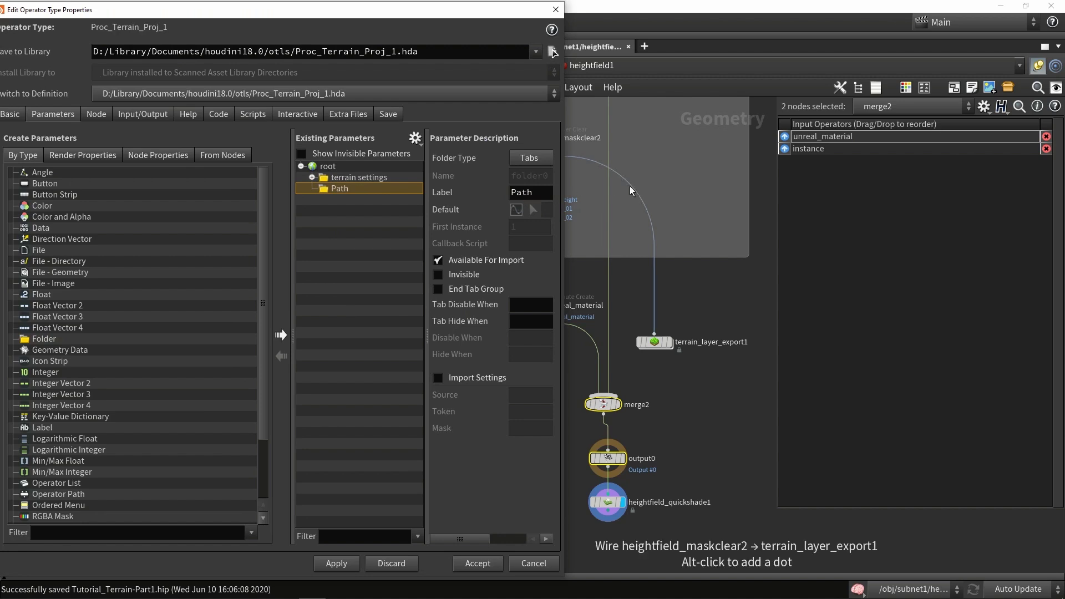
# Step: Rewire the path_tool connection feeding heightfield_maskbyfeature2 so it comes from the terrain switch's output instead
pyautogui.press('h')
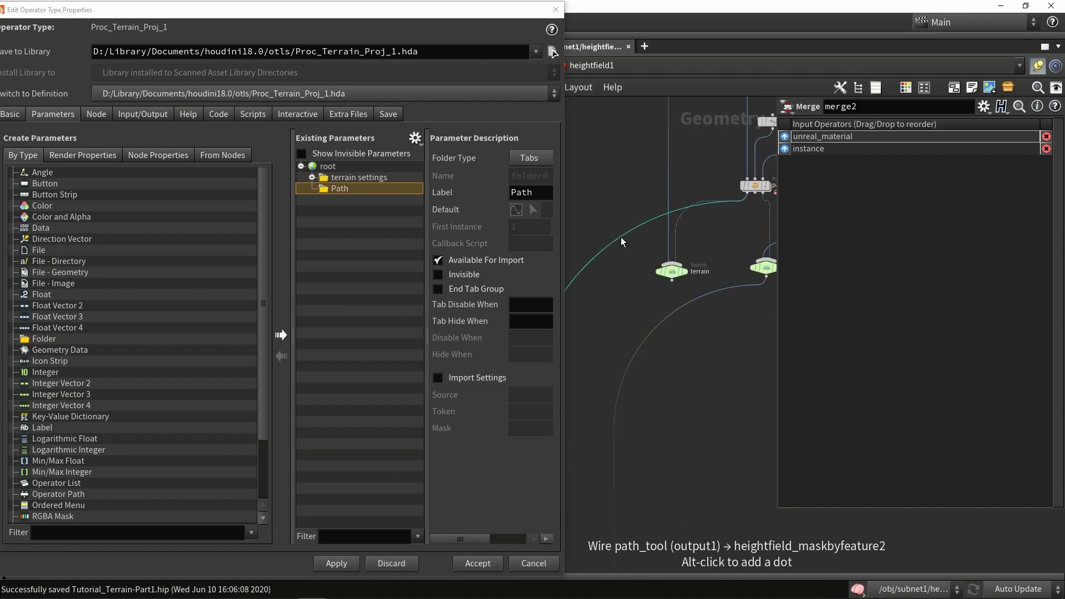
pyautogui.moveTo(721, 210); pyautogui.dragTo(659, 287)
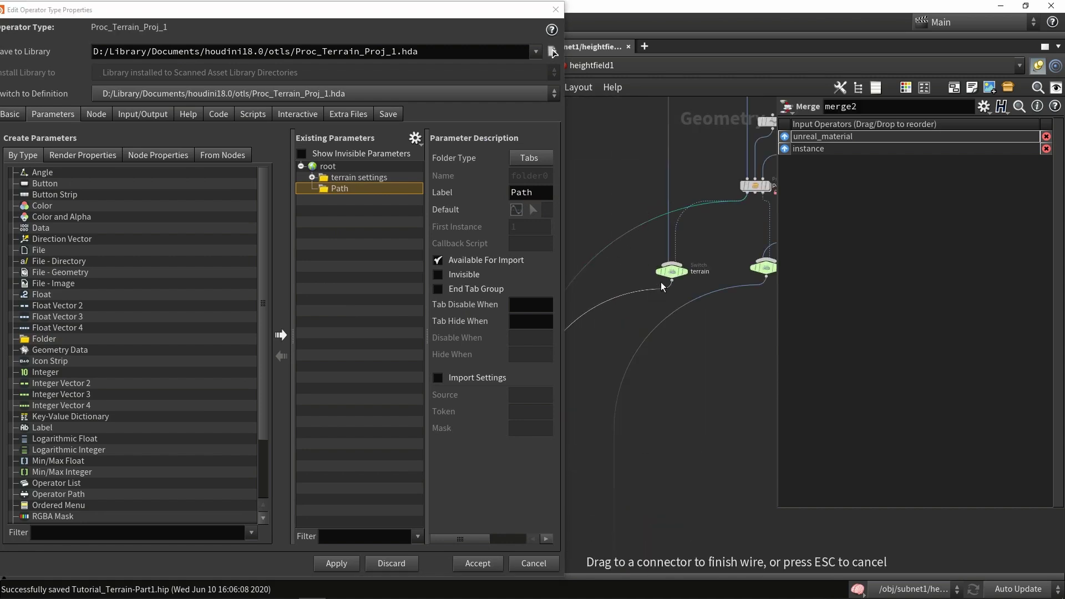
pyautogui.click(673, 276)
# Step: Promote the terrain switch's Select Input into the Path folder as a Toggle labelled enable, and apply the change
pyautogui.moveTo(852, 127); pyautogui.dragTo(339, 188)
pyautogui.doubleClick(527, 194)
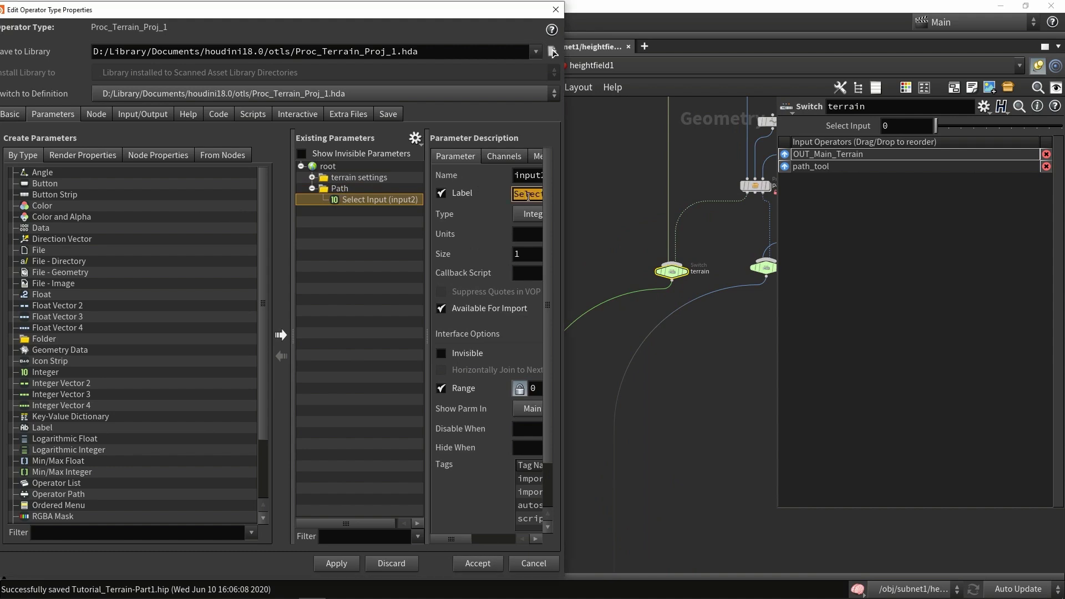
pyautogui.write('enable')
pyautogui.press('Return')
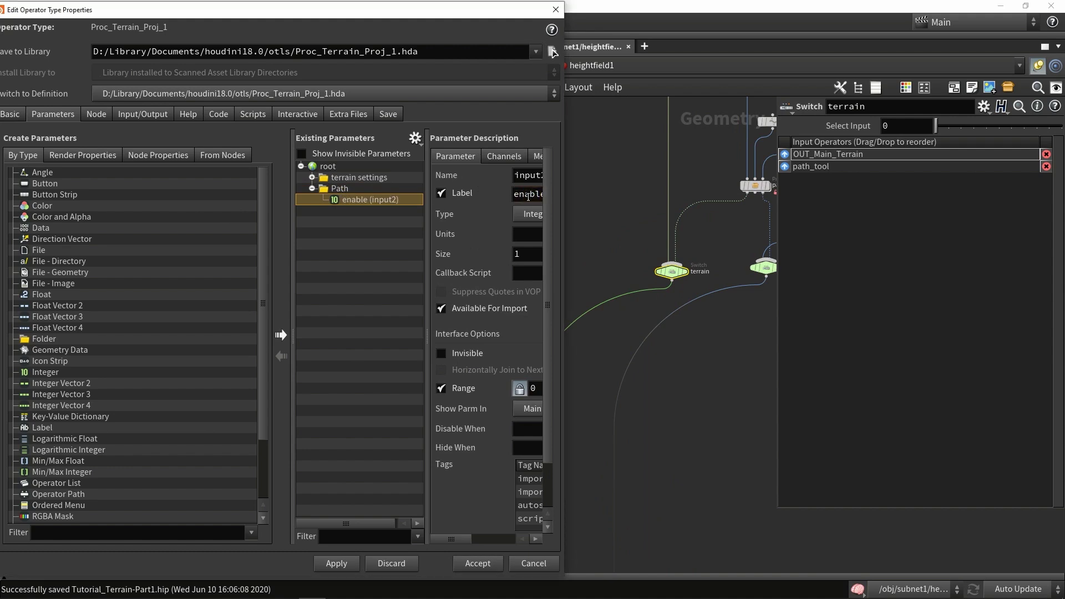
pyautogui.click(528, 214)
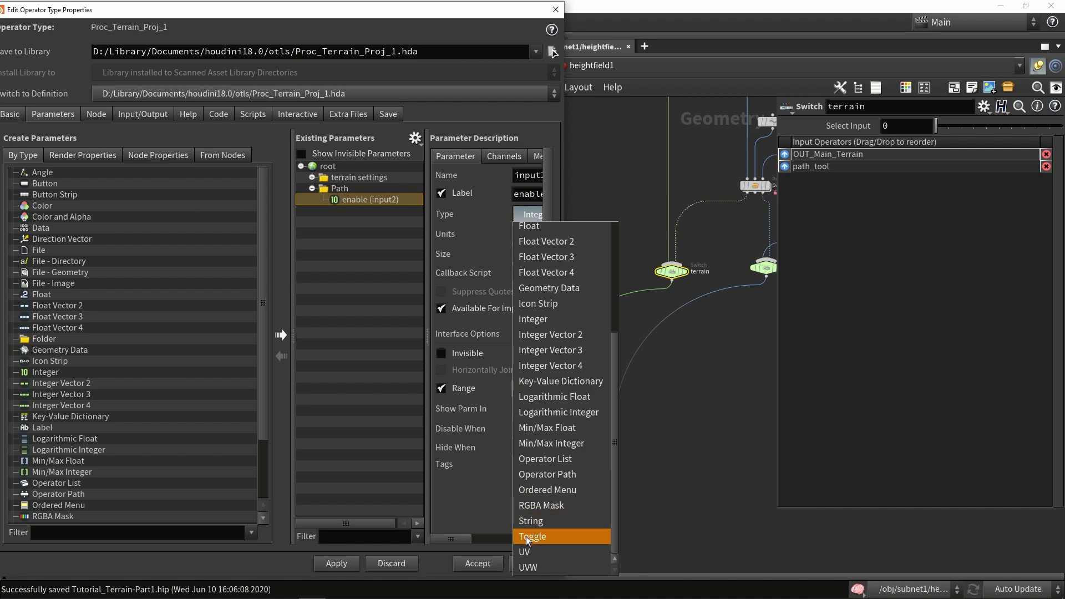
pyautogui.click(529, 531)
pyautogui.click(337, 563)
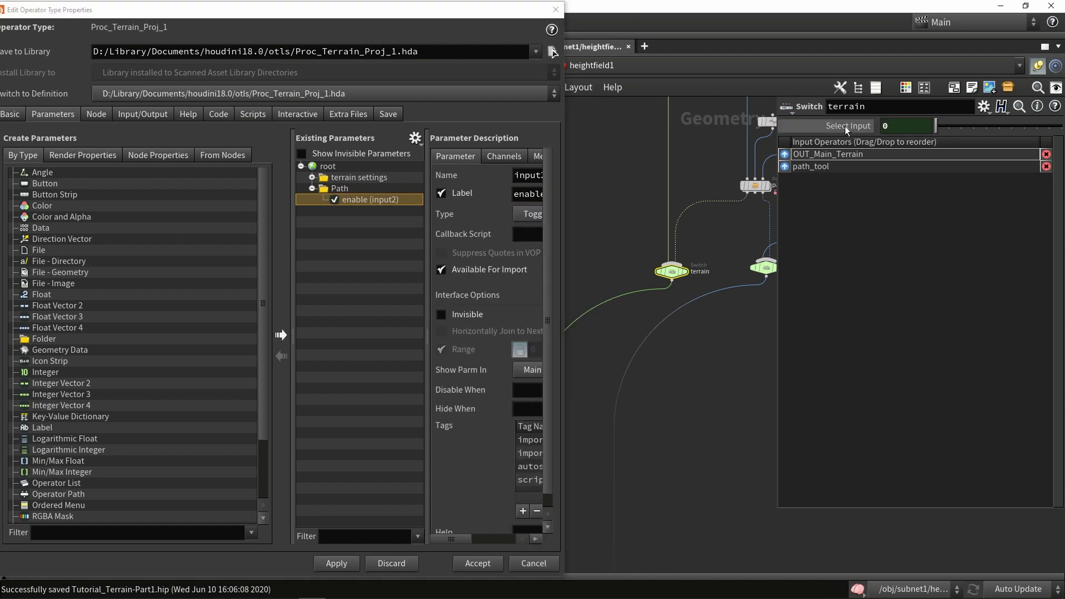
# Step: Copy the terrain switch's Select Input expression ch("../../input2") into the instance switch's Select Input
pyautogui.click(848, 126)
pyautogui.tripleClick(923, 128)
pyautogui.hotkey('ctrl', 'c')
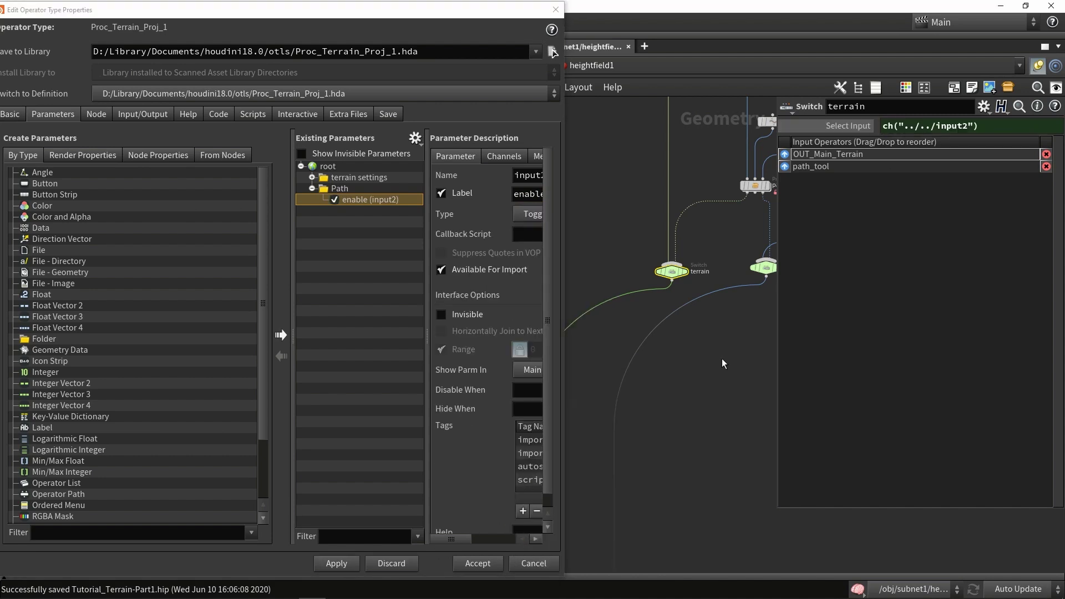
pyautogui.click(764, 267)
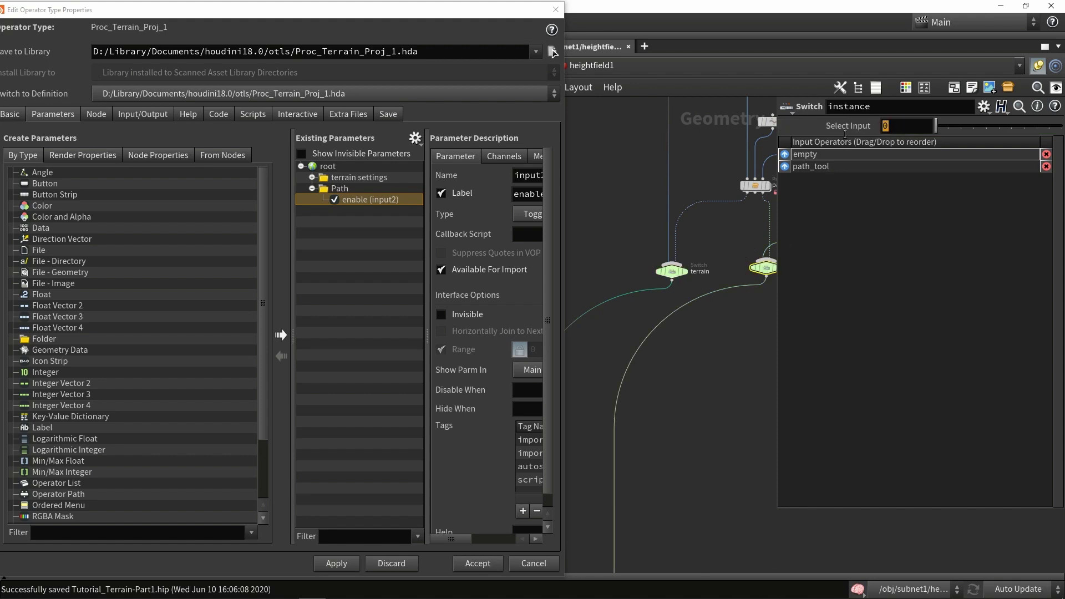
pyautogui.hotkey('ctrl', 'v')
pyautogui.press('Return')
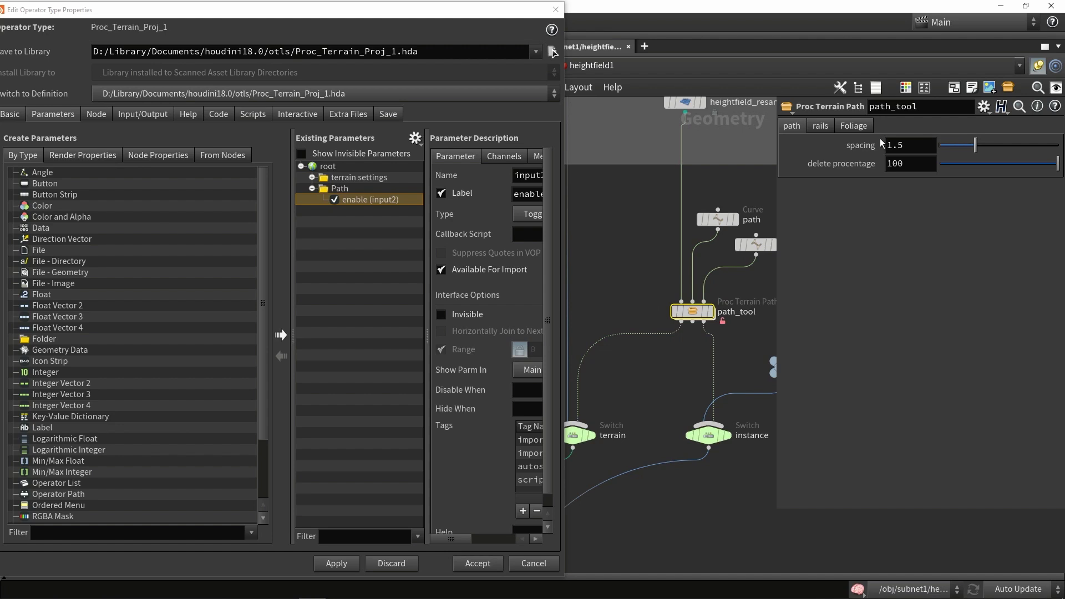
pyautogui.click(820, 127)
pyautogui.click(854, 125)
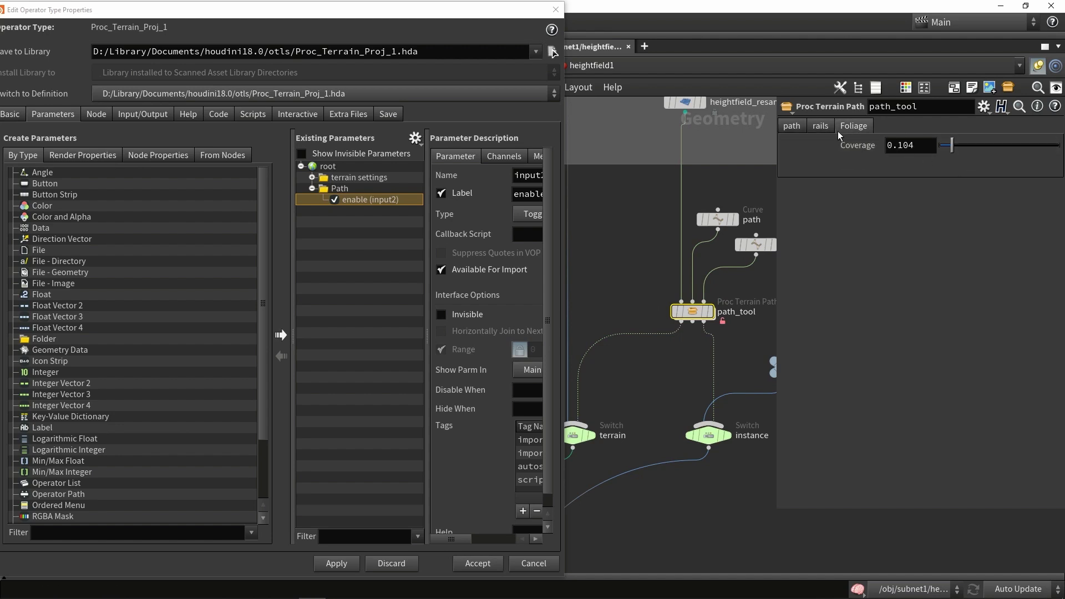
pyautogui.click(823, 126)
pyautogui.click(791, 126)
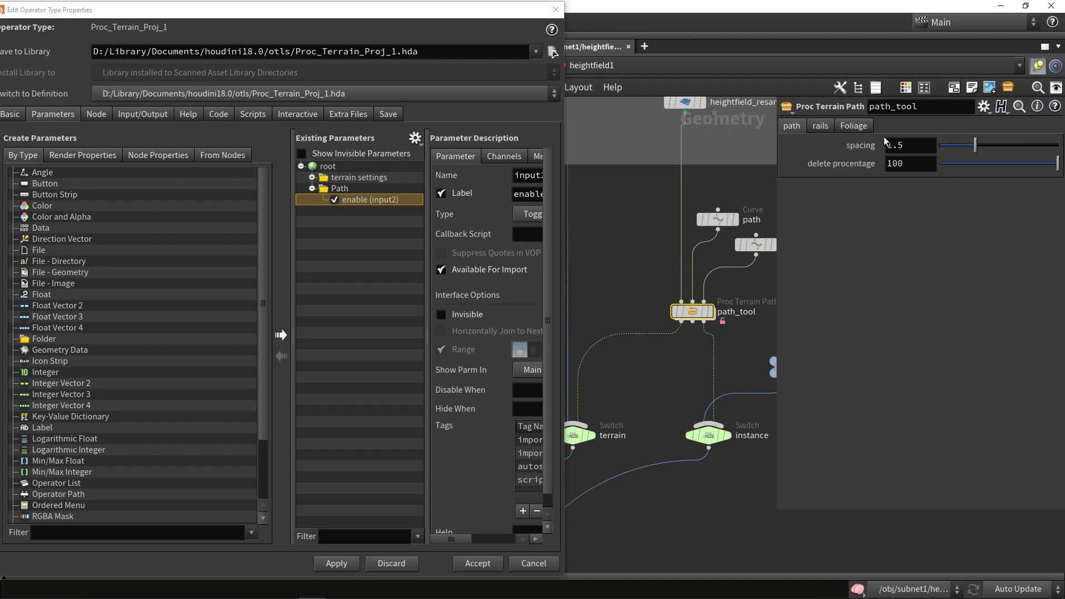
pyautogui.click(651, 388)
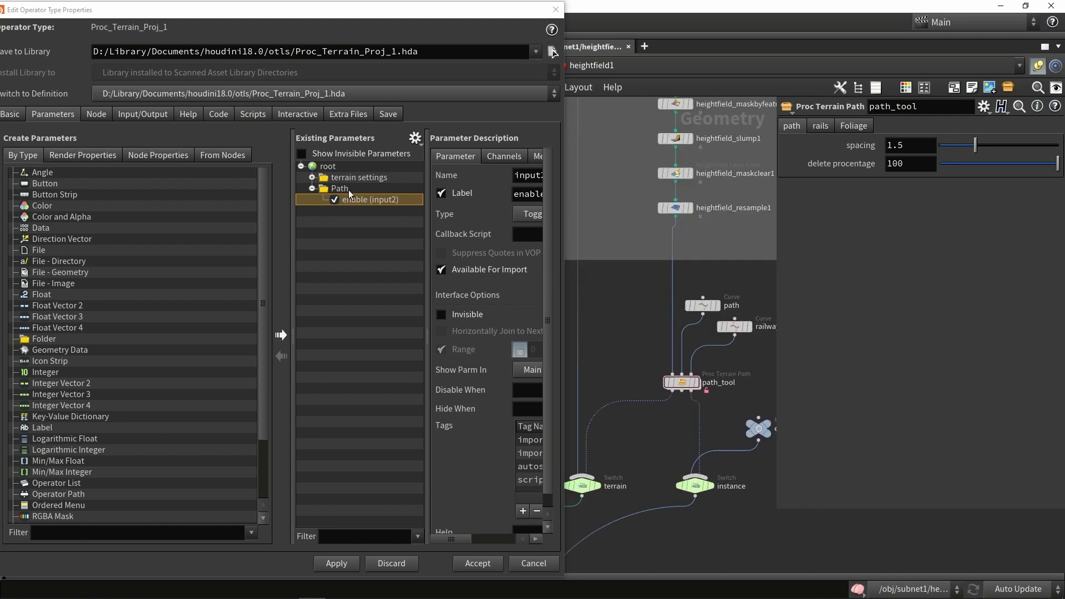
# Step: Choose the path curve inside heightfield1 as an editable node of the asset
pyautogui.click(98, 115)
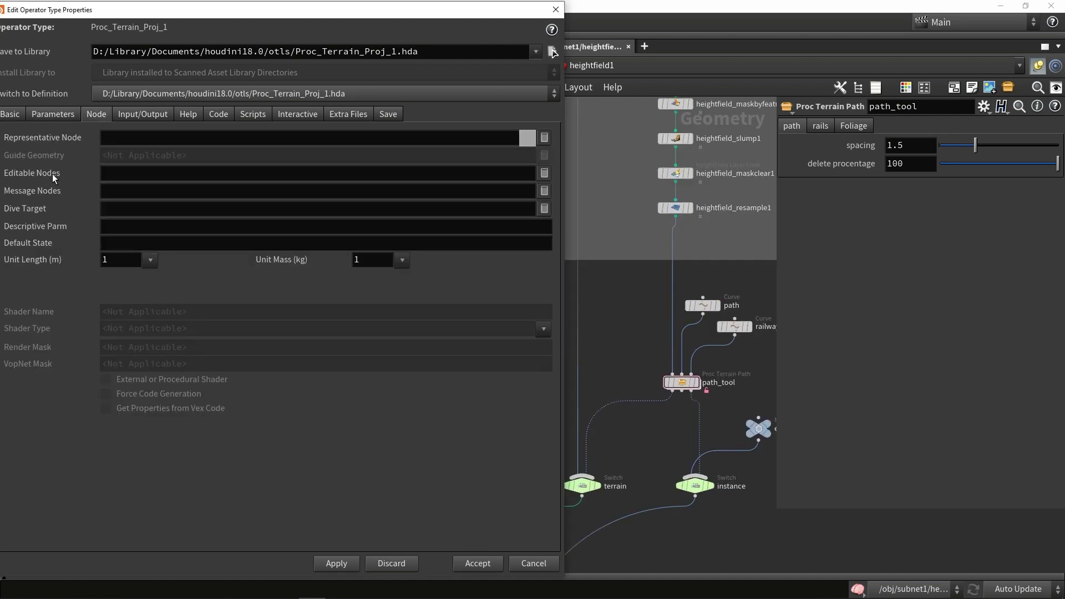
pyautogui.click(172, 174)
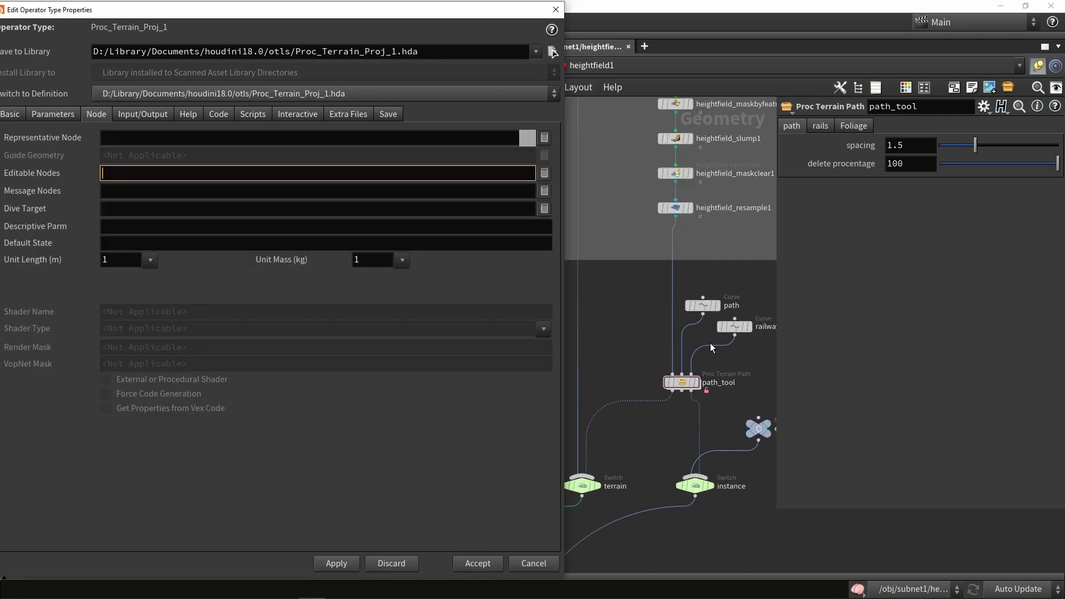
pyautogui.click(544, 172)
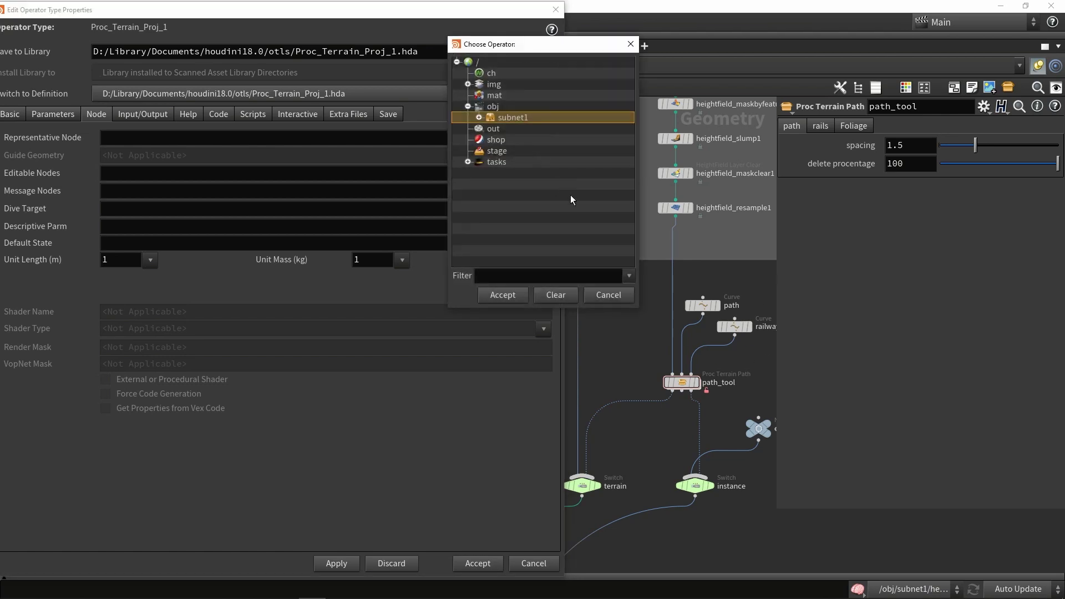
pyautogui.click(480, 117)
pyautogui.click(490, 129)
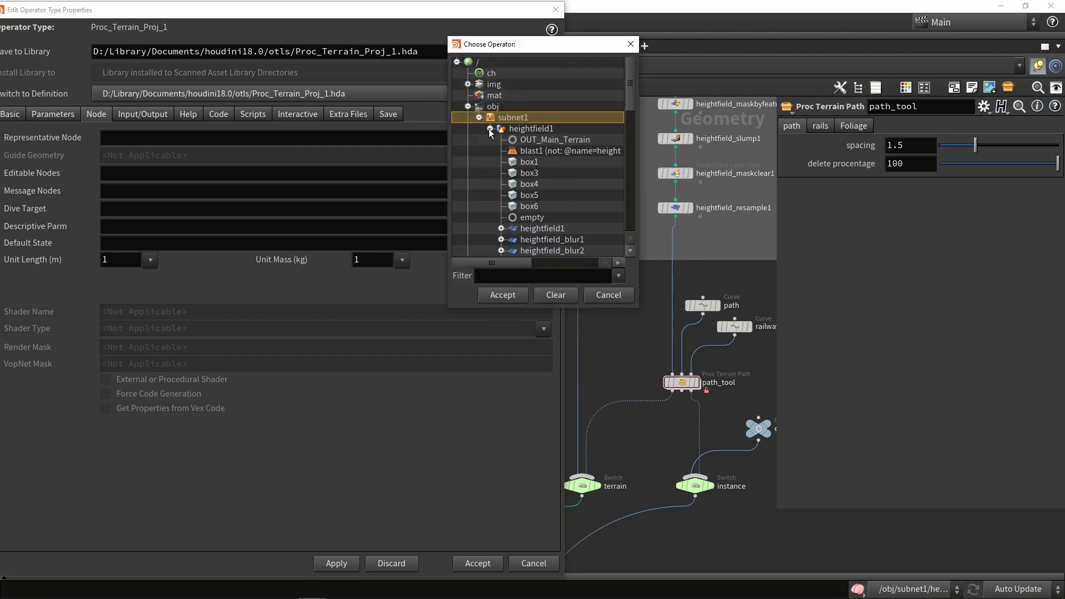
pyautogui.scroll(-1, 548, 160)
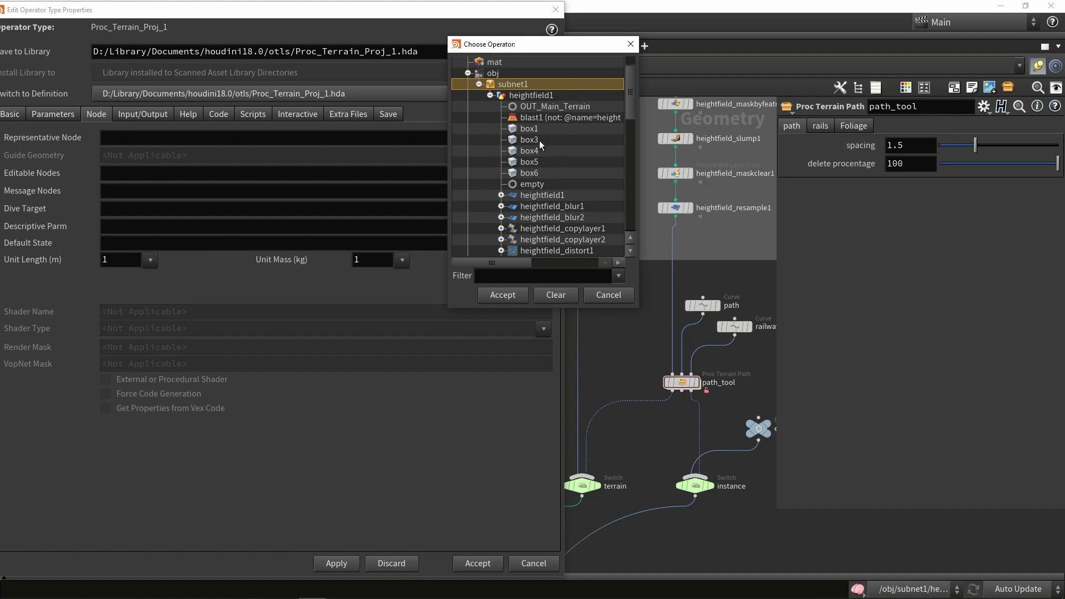
pyautogui.scroll(-12, 538, 161)
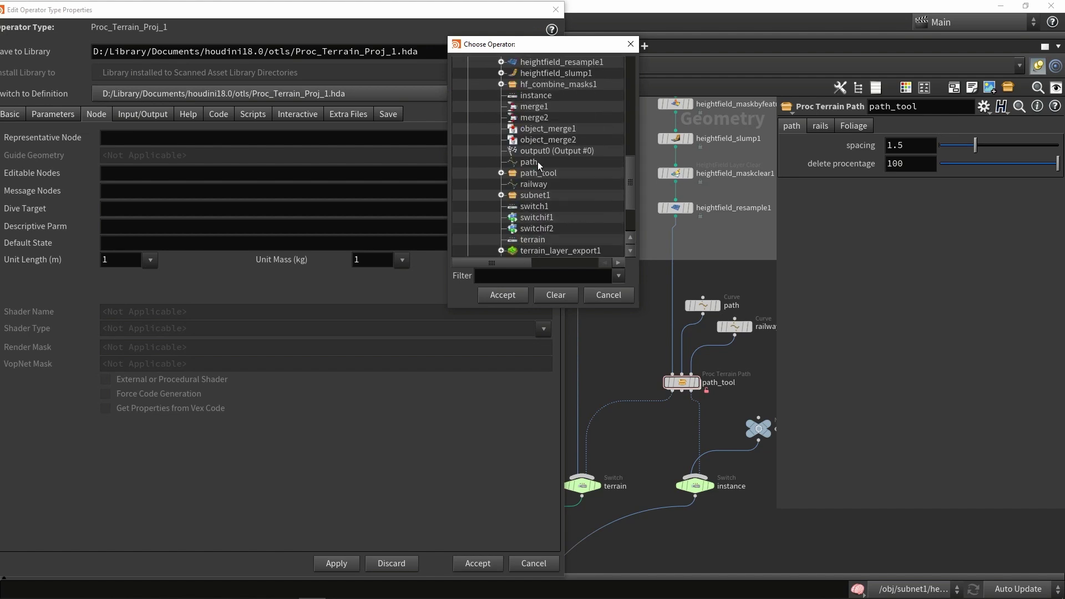
pyautogui.click(534, 128)
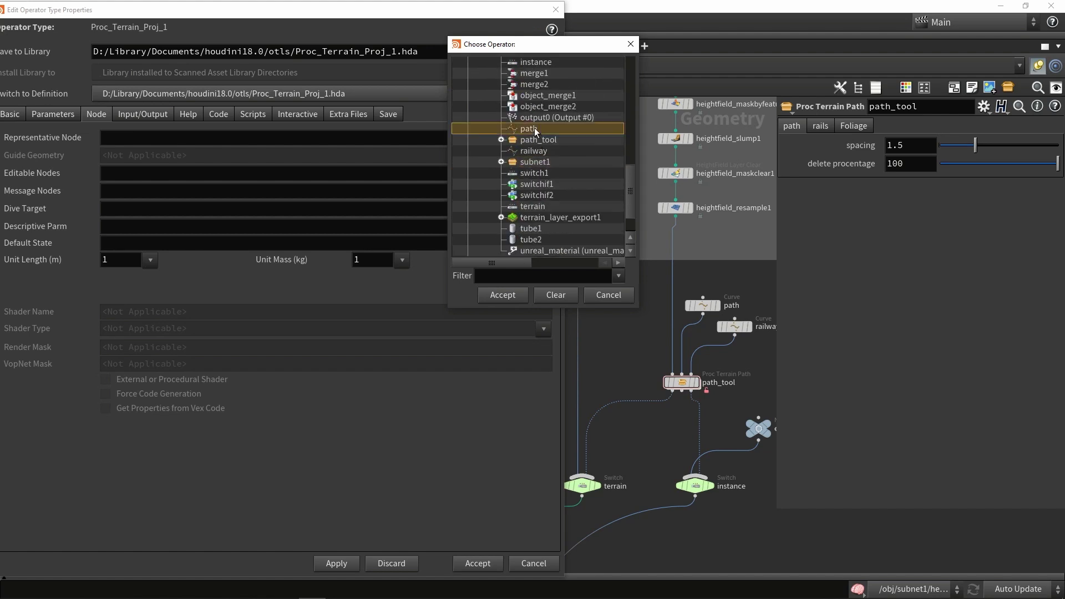
pyautogui.click(517, 290)
# Step: Choose the railway curve inside heightfield1 for the asset's Editable Nodes as well
pyautogui.click(544, 172)
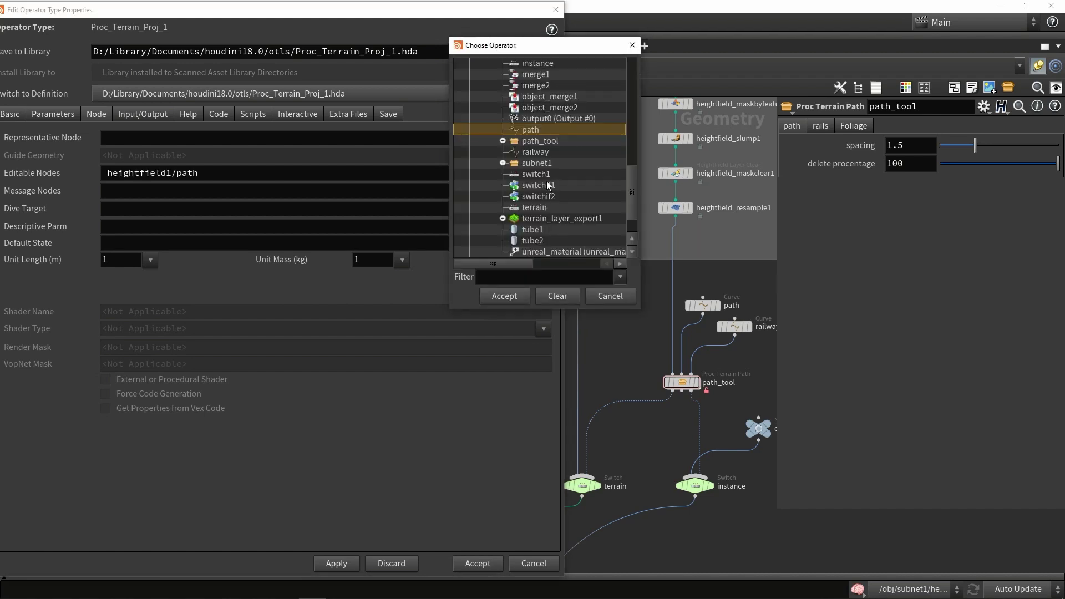
pyautogui.click(536, 152)
pyautogui.click(508, 297)
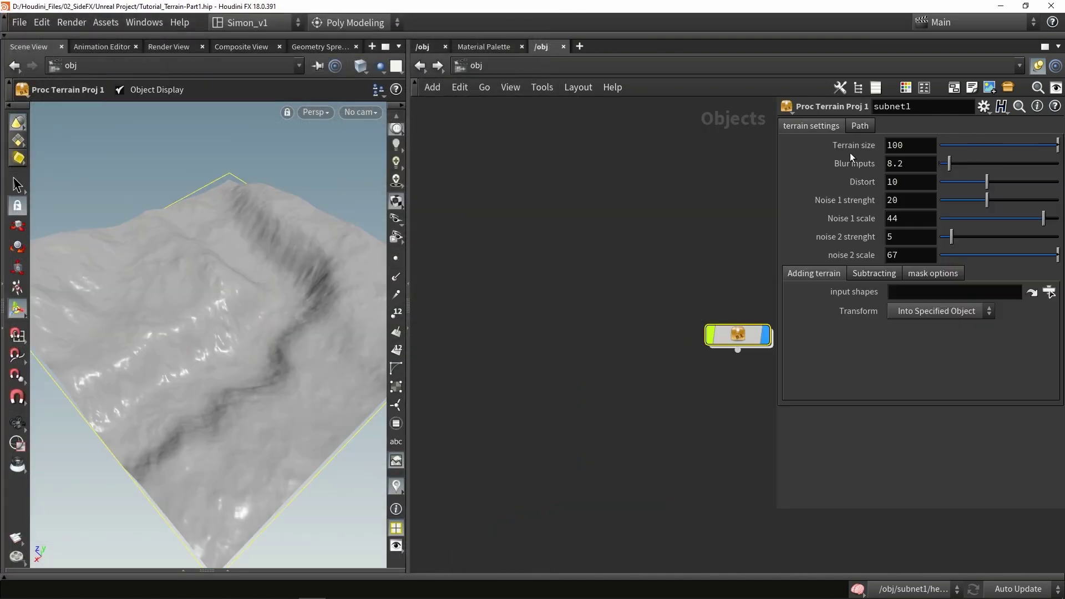
# Step: Turn on the enable option in the Path settings of the subnet1 terrain asset
pyautogui.click(868, 128)
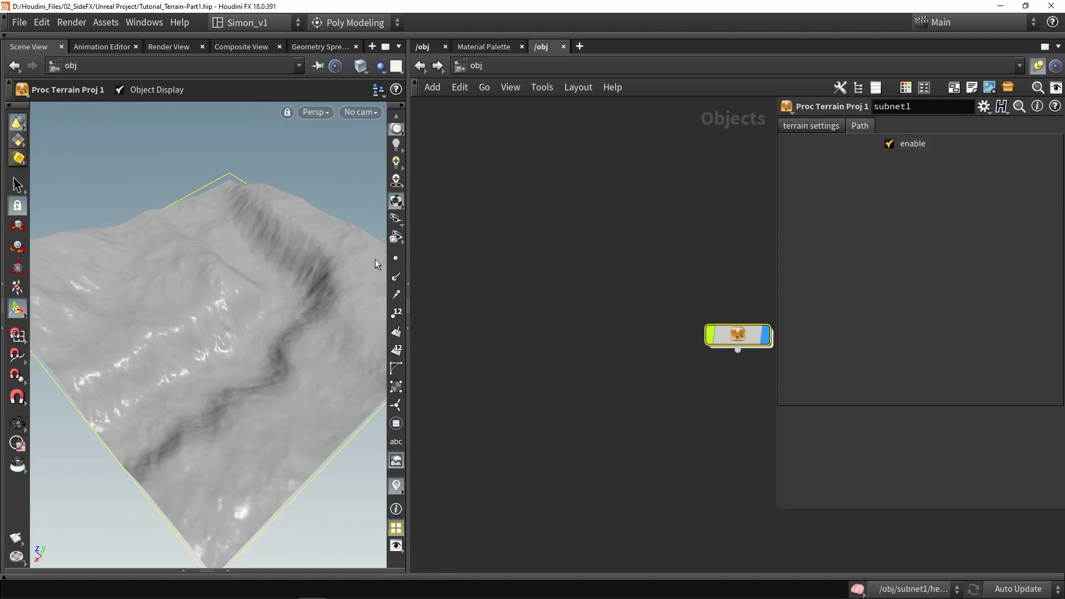
pyautogui.keyDown('alt'); pyautogui.moveTo(312, 299); pyautogui.dragTo(259, 320); pyautogui.keyUp('alt')
pyautogui.keyDown('alt'); pyautogui.moveTo(252, 306); pyautogui.dragTo(264, 335, button='middle'); pyautogui.keyUp('alt')
pyautogui.moveTo(264, 335)
pyautogui.keyDown('alt'); pyautogui.mouseDown()
pyautogui.moveTo(192, 329)
pyautogui.moveTo(265, 332)
pyautogui.mouseUp(); pyautogui.keyUp('alt')
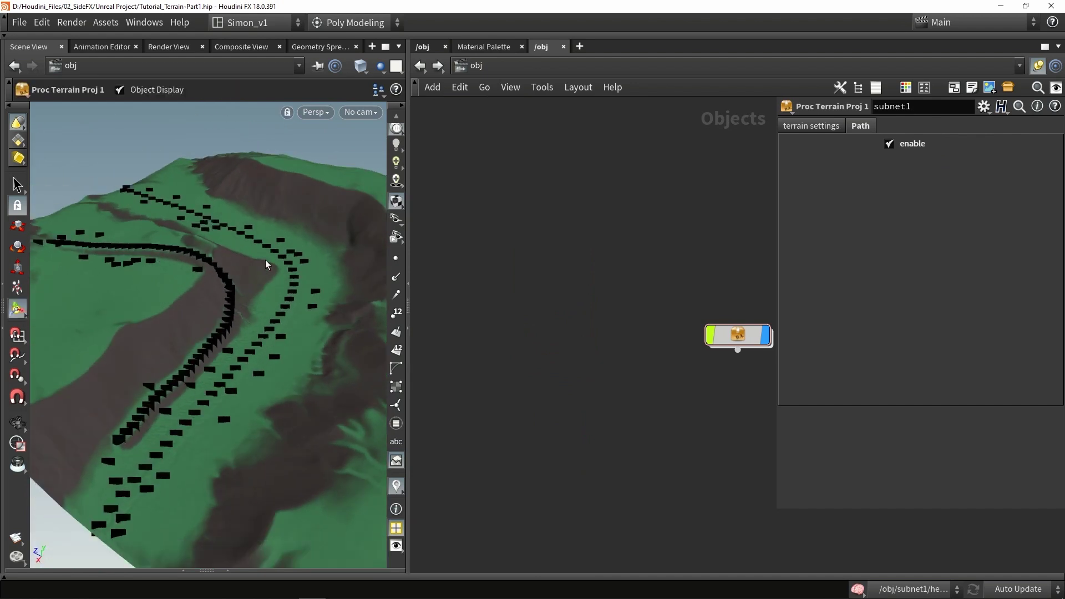
# Step: Examine the path and railway instances on the terrain up close
pyautogui.keyDown('alt'); pyautogui.moveTo(265, 259); pyautogui.dragTo(244, 271); pyautogui.keyUp('alt')
pyautogui.keyDown('alt'); pyautogui.moveTo(245, 271); pyautogui.dragTo(271, 283, button='middle'); pyautogui.keyUp('alt')
pyautogui.keyDown('alt'); pyautogui.moveTo(197, 297); pyautogui.dragTo(166, 292, button='right'); pyautogui.keyUp('alt')
pyautogui.keyDown('alt'); pyautogui.moveTo(234, 314); pyautogui.dragTo(237, 354); pyautogui.keyUp('alt')
pyautogui.press('Return')
pyautogui.keyDown('alt'); pyautogui.moveTo(228, 281); pyautogui.dragTo(215, 335); pyautogui.keyUp('alt')
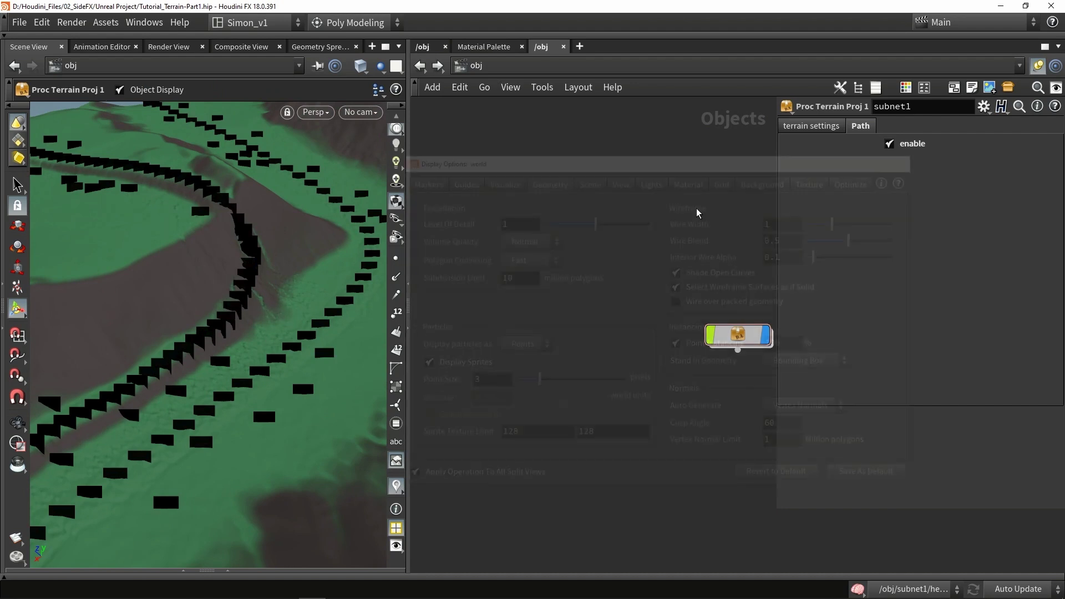
pyautogui.keyDown('alt'); pyautogui.moveTo(266, 277); pyautogui.dragTo(245, 257); pyautogui.keyUp('alt')
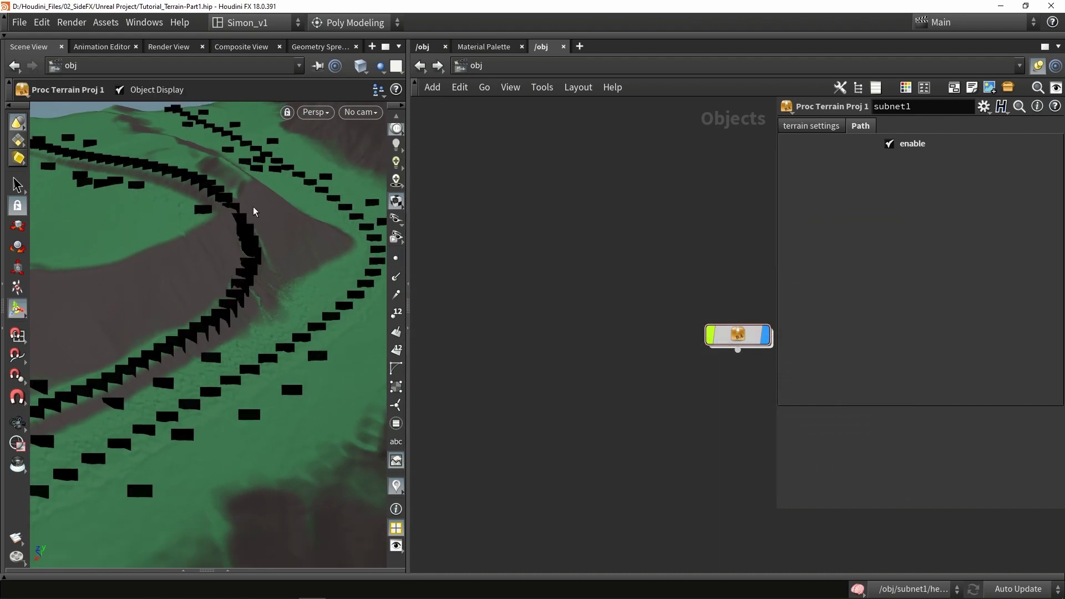
# Step: Adjust the viewport's geometry display options so the path instances draw as small points instead of black boxes
pyautogui.press('d')
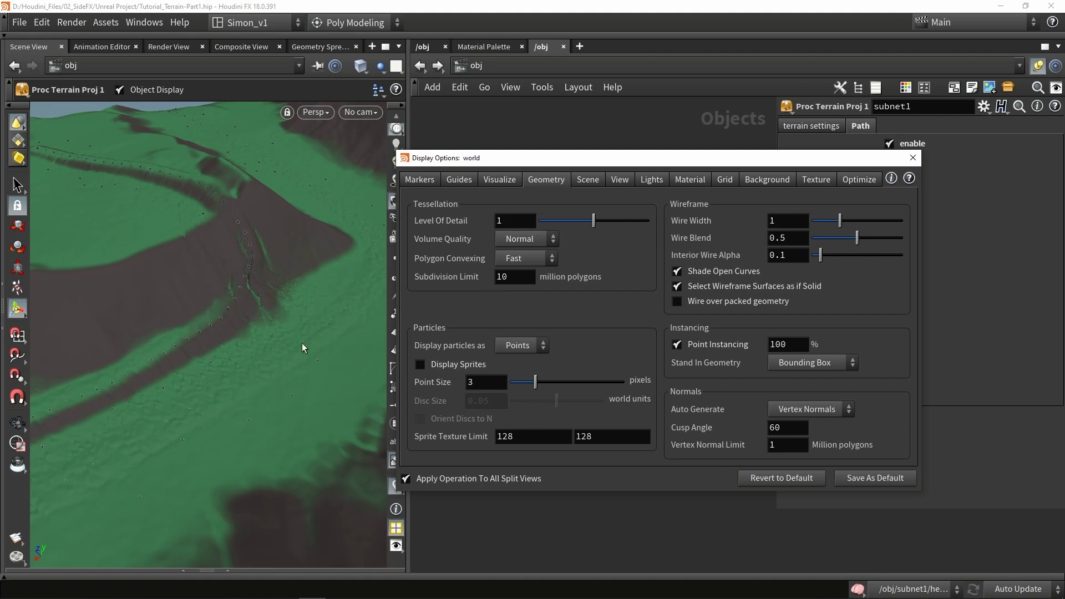
pyautogui.click(912, 158)
pyautogui.keyDown('alt'); pyautogui.moveTo(249, 277); pyautogui.dragTo(253, 328); pyautogui.keyUp('alt')
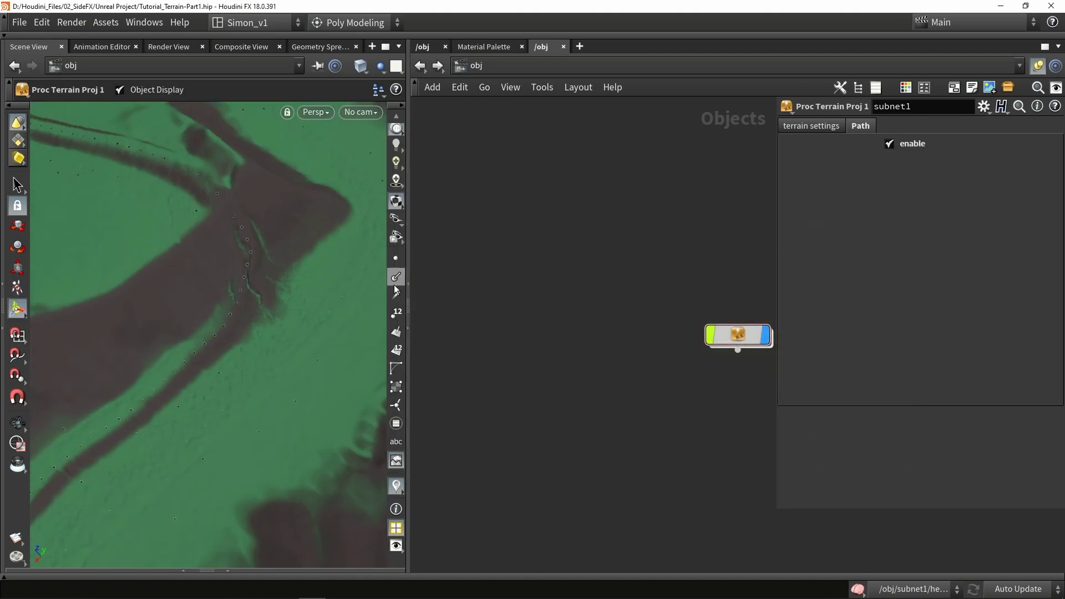
# Step: Toggle the viewport's point display and check the path instances on the terrain
pyautogui.click(393, 260)
pyautogui.click(396, 259)
pyautogui.moveTo(250, 261); pyautogui.dragTo(280, 325)
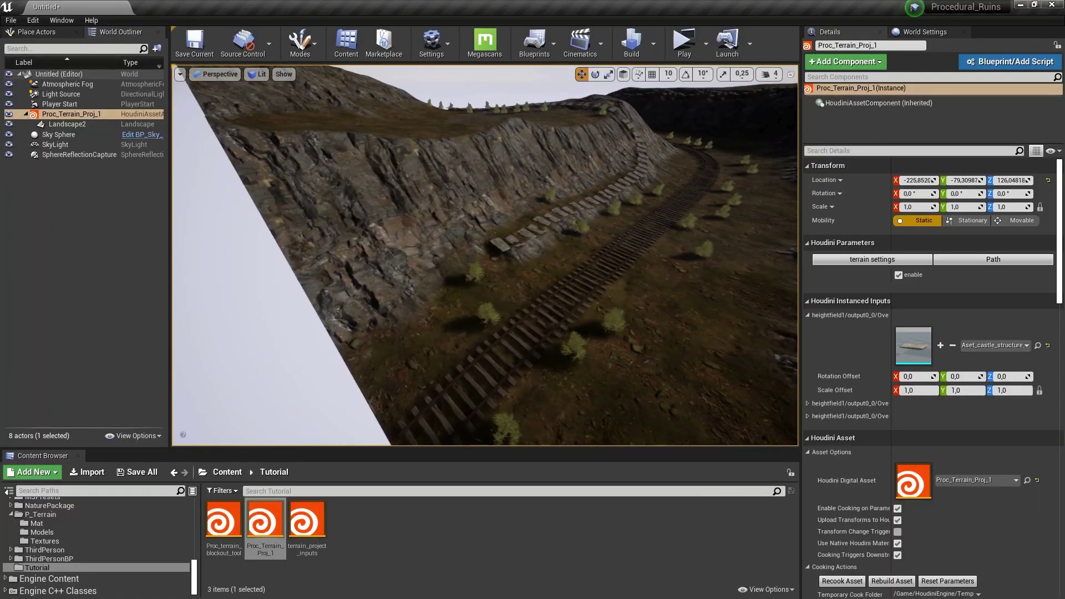
# Step: Switch to Unreal Engine and inspect the railway and stone path instances along the terrain asset
pyautogui.moveTo(484, 255); pyautogui.dragTo(483, 233, button='right')
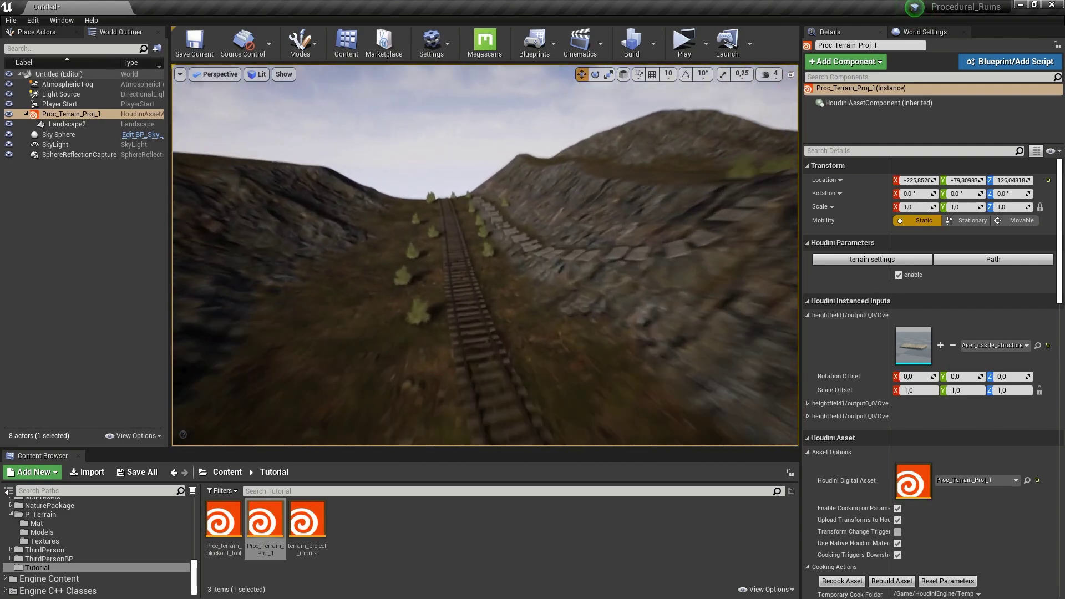
pyautogui.moveTo(541, 369); pyautogui.dragTo(626, 381, button='right')
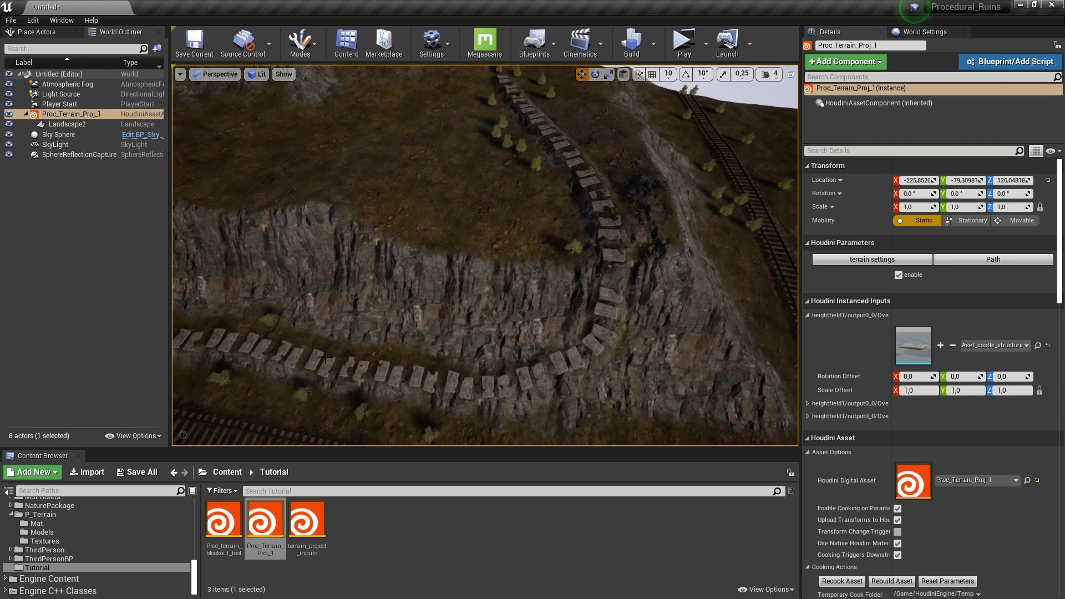
pyautogui.moveTo(541, 117)
pyautogui.mouseDown(button='right')
pyautogui.moveTo(422, 130)
pyautogui.moveTo(383, 114)
pyautogui.moveTo(540, 117)
pyautogui.mouseUp(button='right')
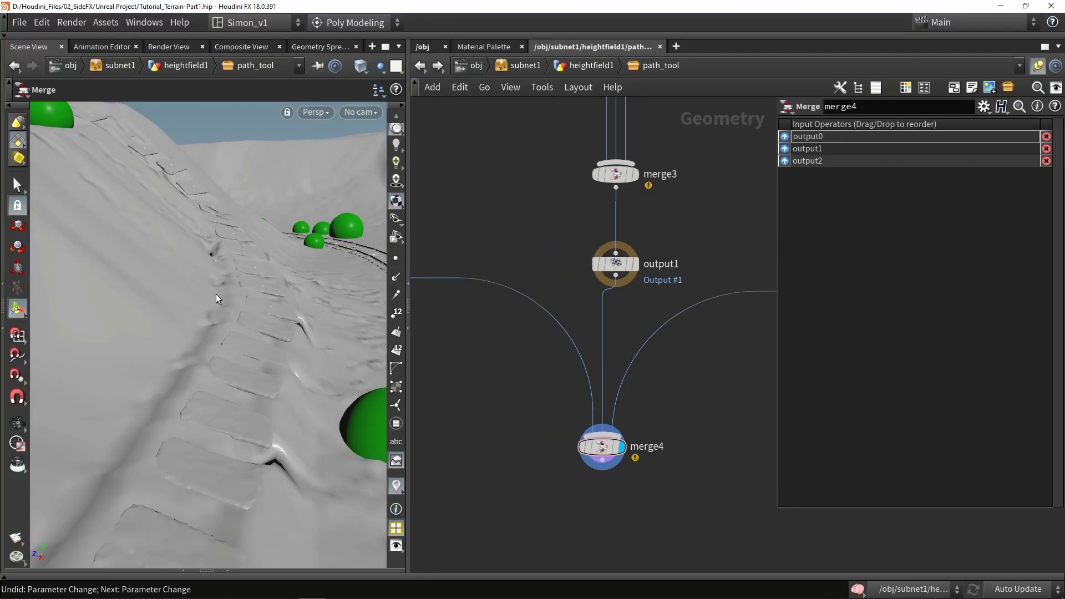
# Step: Display the path's sweep1 surface in the path_tool network with shaded wireframe and inspect its bend
pyautogui.keyDown('alt'); pyautogui.moveTo(226, 302); pyautogui.dragTo(226, 295); pyautogui.keyUp('alt')
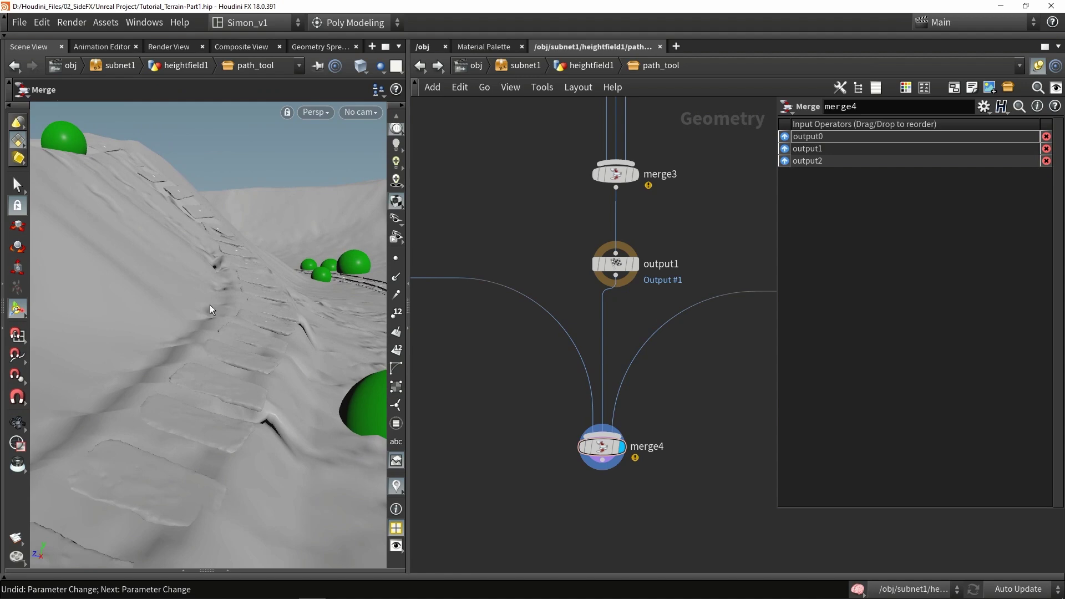
pyautogui.moveTo(489, 252); pyautogui.dragTo(542, 438, button='middle')
pyautogui.scroll(-8, 542, 438)
pyautogui.moveTo(546, 361); pyautogui.dragTo(551, 478, button='middle')
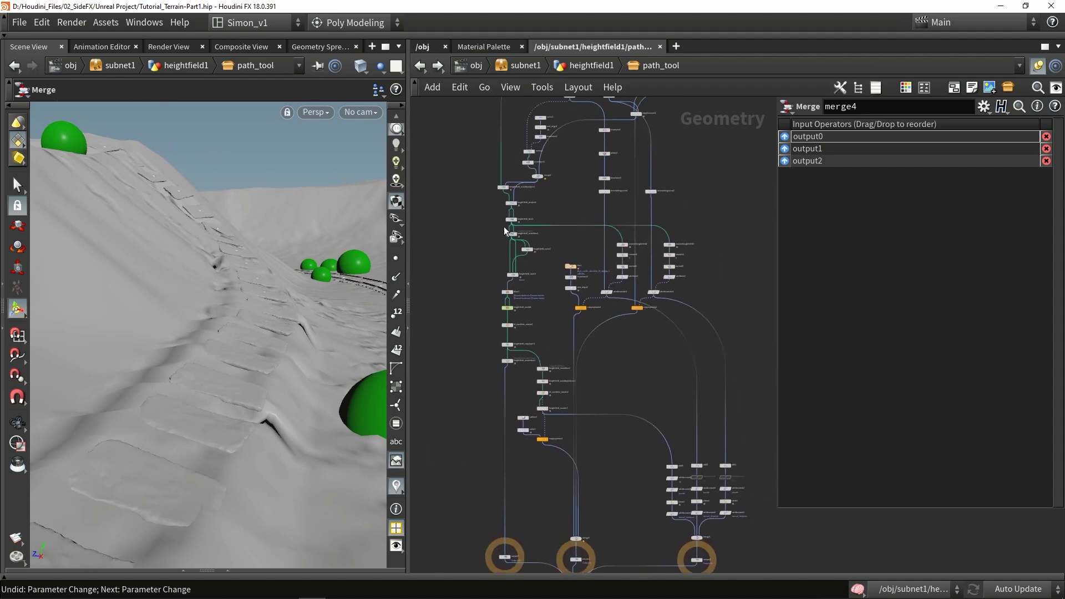
pyautogui.scroll(1, 574, 211)
pyautogui.moveTo(576, 210); pyautogui.dragTo(585, 328, button='middle')
pyautogui.scroll(6, 531, 265)
pyautogui.click(576, 245)
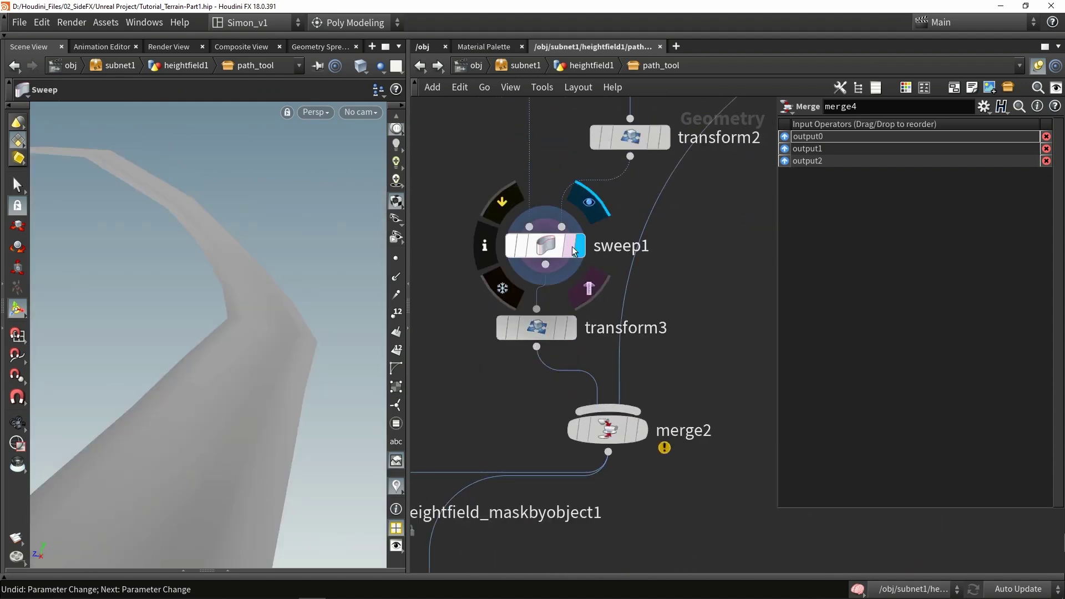
pyautogui.press('w')
pyautogui.press('w')
pyautogui.hotkey('shift', 'w')
pyautogui.moveTo(288, 315)
pyautogui.keyDown('alt'); pyautogui.mouseDown()
pyautogui.moveTo(239, 325)
pyautogui.moveTo(248, 308)
pyautogui.moveTo(300, 308)
pyautogui.moveTo(272, 307)
pyautogui.moveTo(235, 332)
pyautogui.mouseUp(); pyautogui.keyUp('alt')
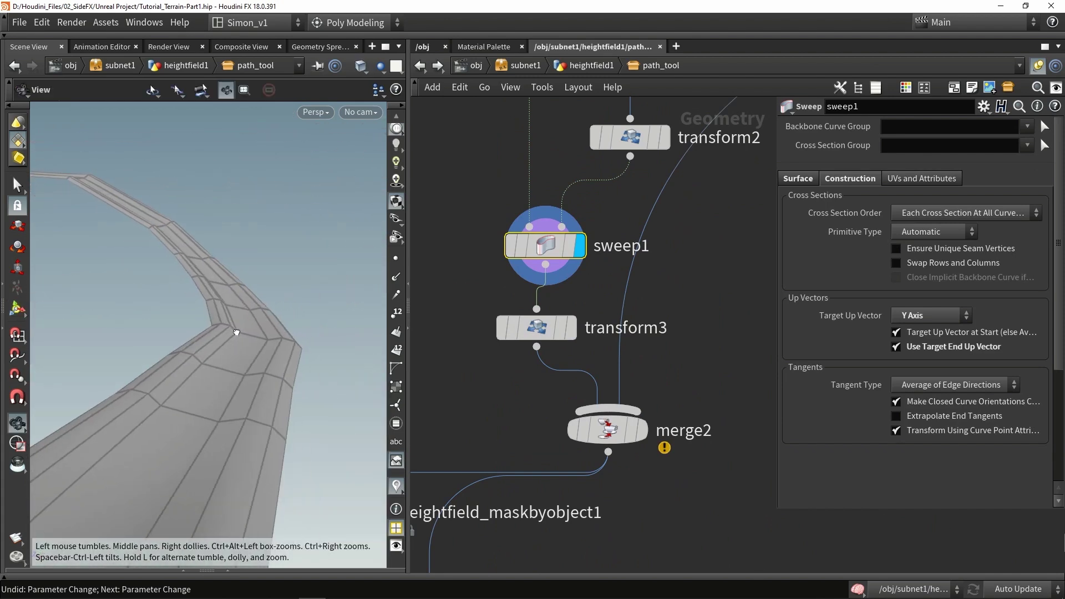
# Step: Set the Roll of sweep1 to -14 and display the merge4 node again
pyautogui.click(802, 183)
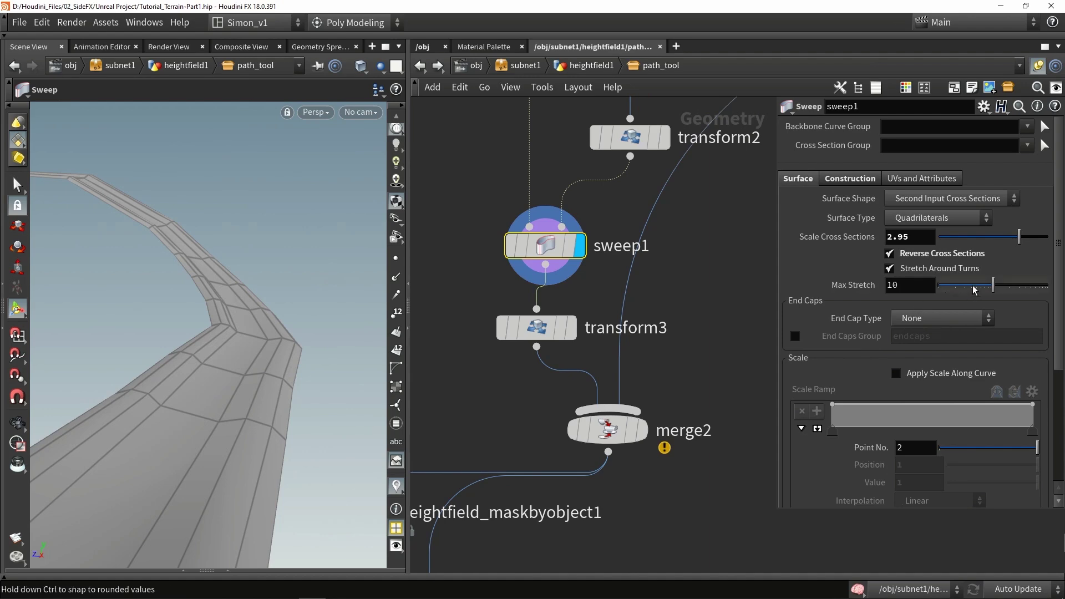
pyautogui.scroll(-5, 977, 288)
pyautogui.moveTo(992, 407); pyautogui.dragTo(989, 409)
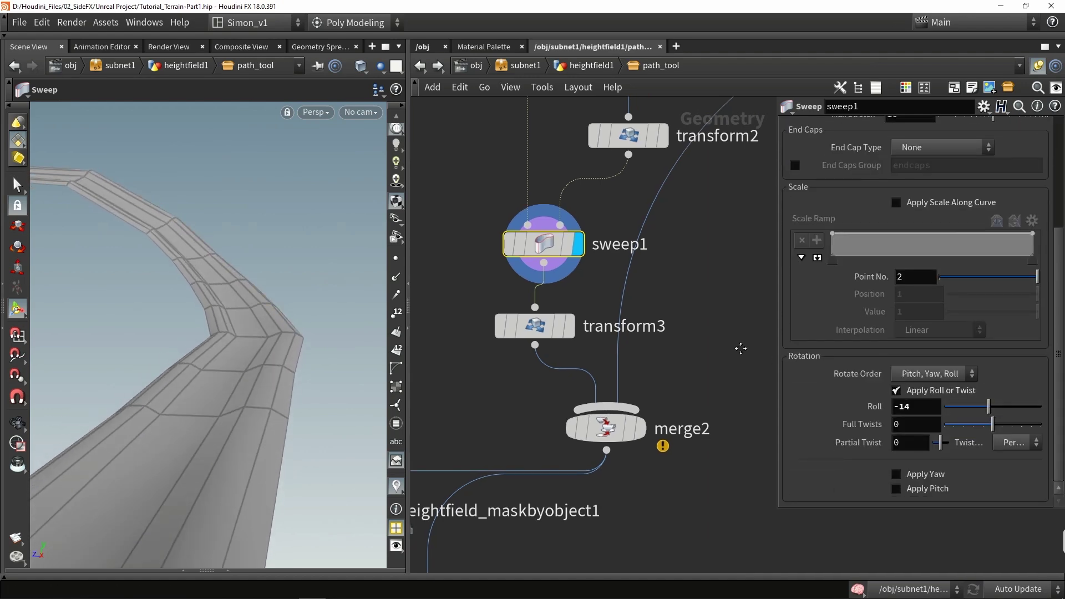
pyautogui.scroll(-10, 738, 346)
pyautogui.moveTo(689, 499); pyautogui.dragTo(637, 385, button='middle')
pyautogui.scroll(1, 638, 388)
pyautogui.moveTo(617, 497); pyautogui.dragTo(586, 328, button='middle')
pyautogui.scroll(5, 629, 463)
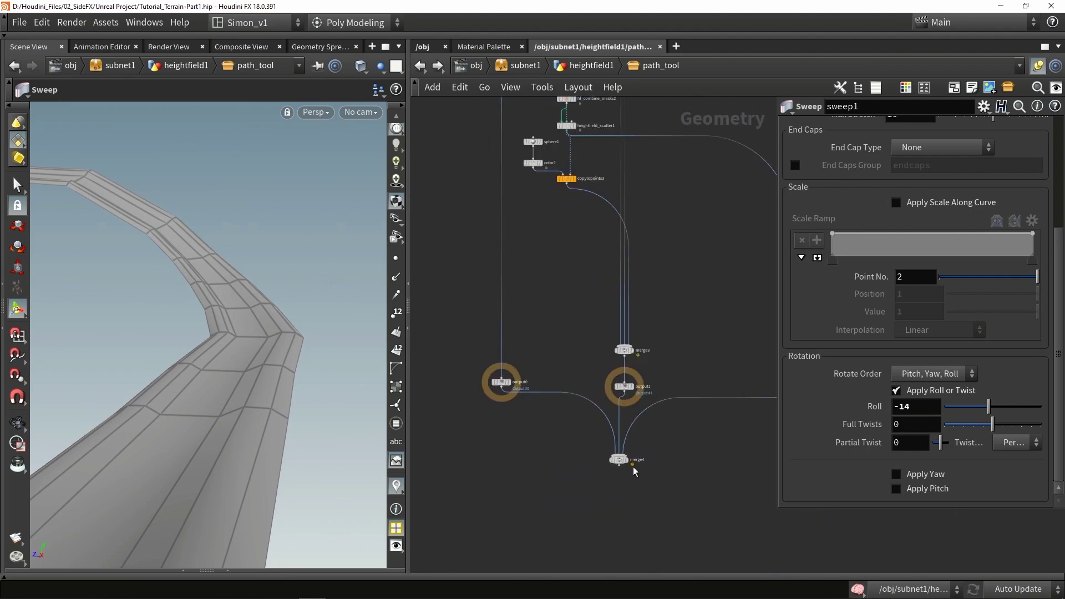
pyautogui.click(623, 458)
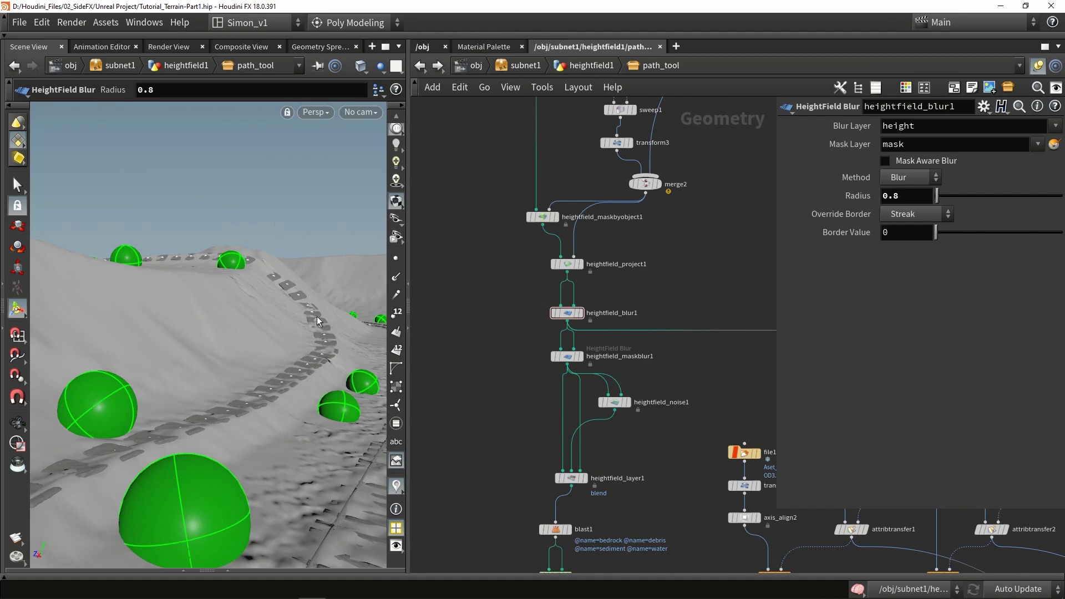
# Step: Examine how the sweep1 surface lines up with the stone path, reviewing its roll, surface and construction settings
pyautogui.moveTo(657, 266); pyautogui.dragTo(614, 395, button='middle')
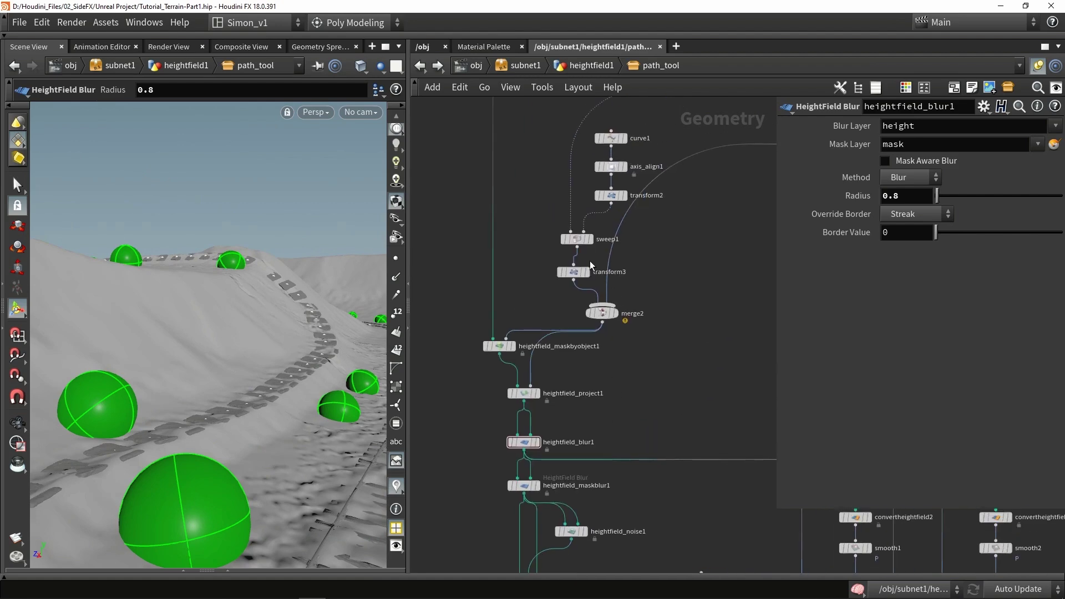
pyautogui.scroll(3, 588, 257)
pyautogui.click(571, 226)
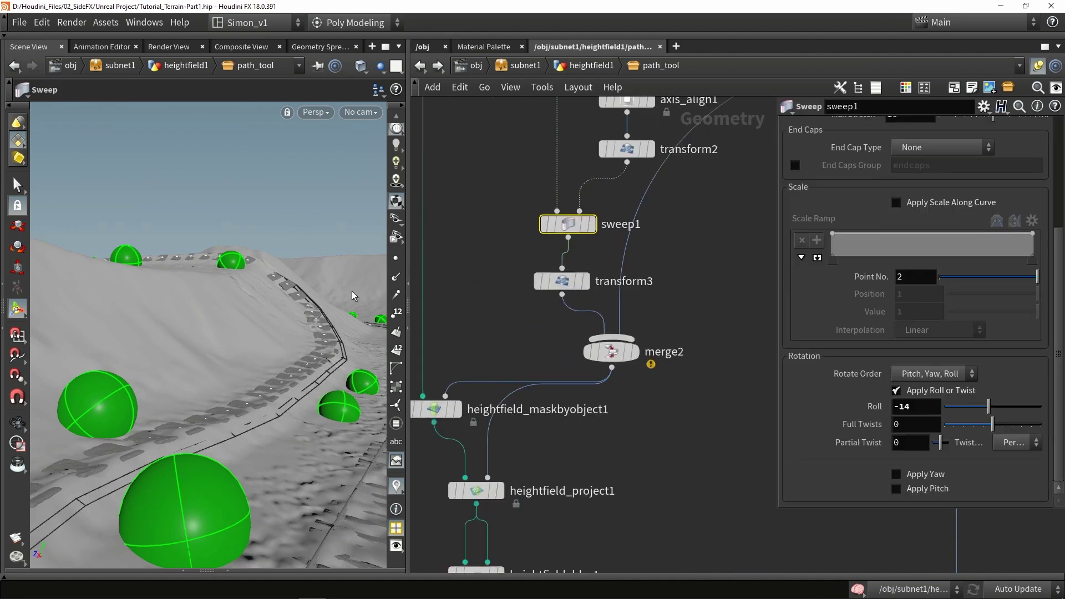
pyautogui.press('Escape')
pyautogui.moveTo(354, 274); pyautogui.dragTo(227, 296)
pyautogui.press('Return')
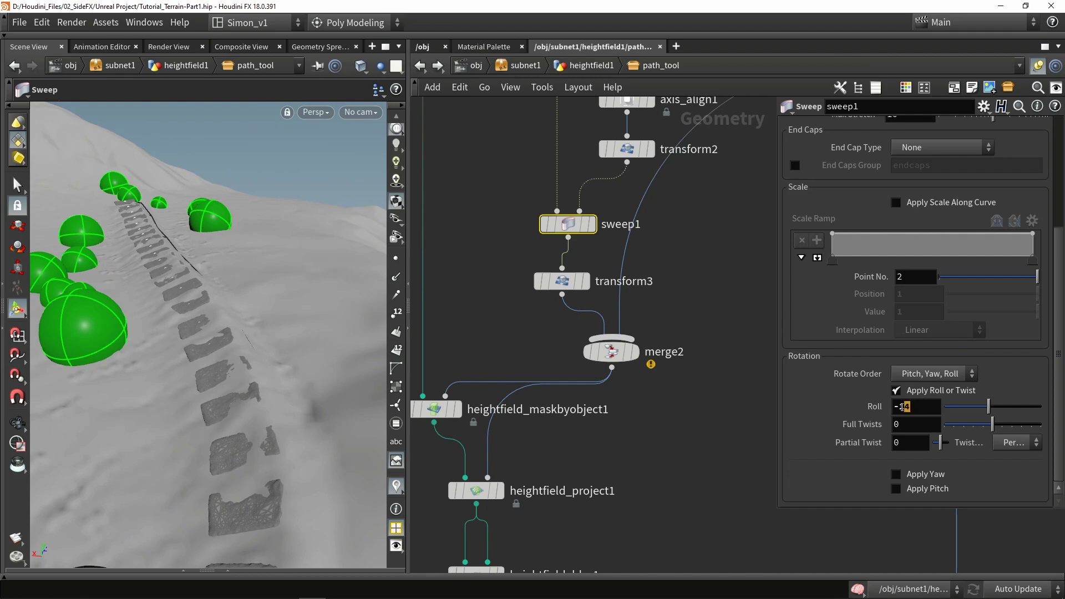
pyautogui.moveTo(903, 406); pyautogui.dragTo(886, 407)
pyautogui.keyDown('alt'); pyautogui.moveTo(197, 268); pyautogui.dragTo(265, 320); pyautogui.keyUp('alt')
pyautogui.press('Escape')
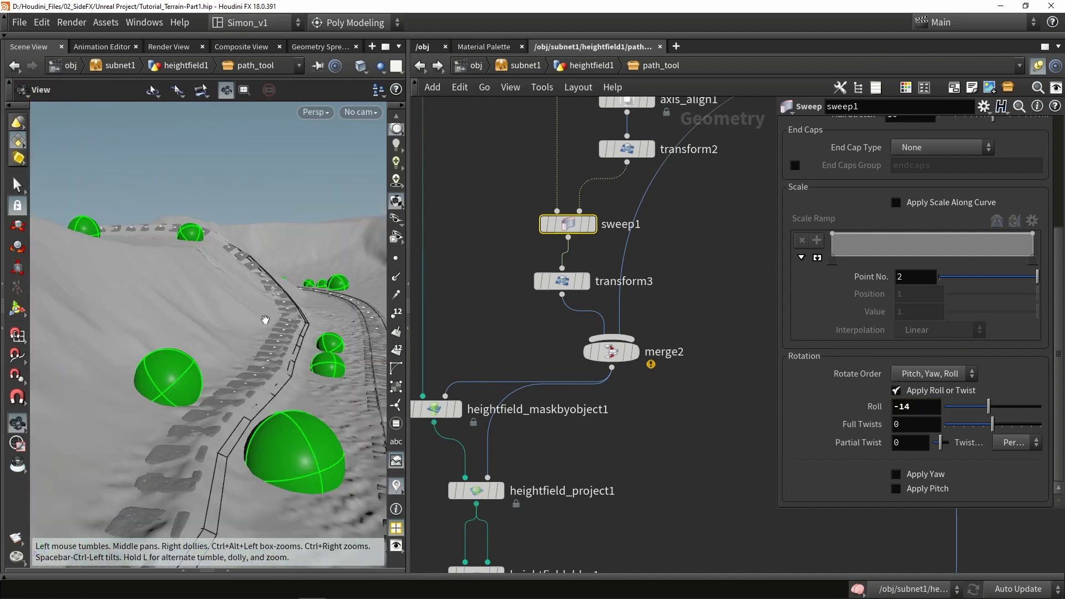
pyautogui.press('Return')
pyautogui.scroll(5, 840, 241)
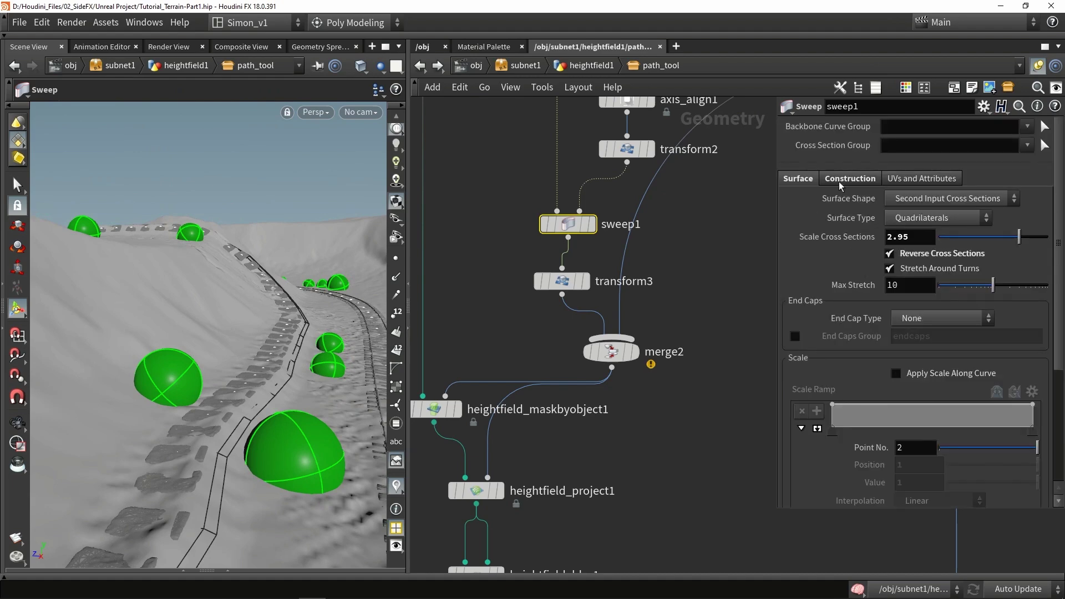
pyautogui.click(838, 181)
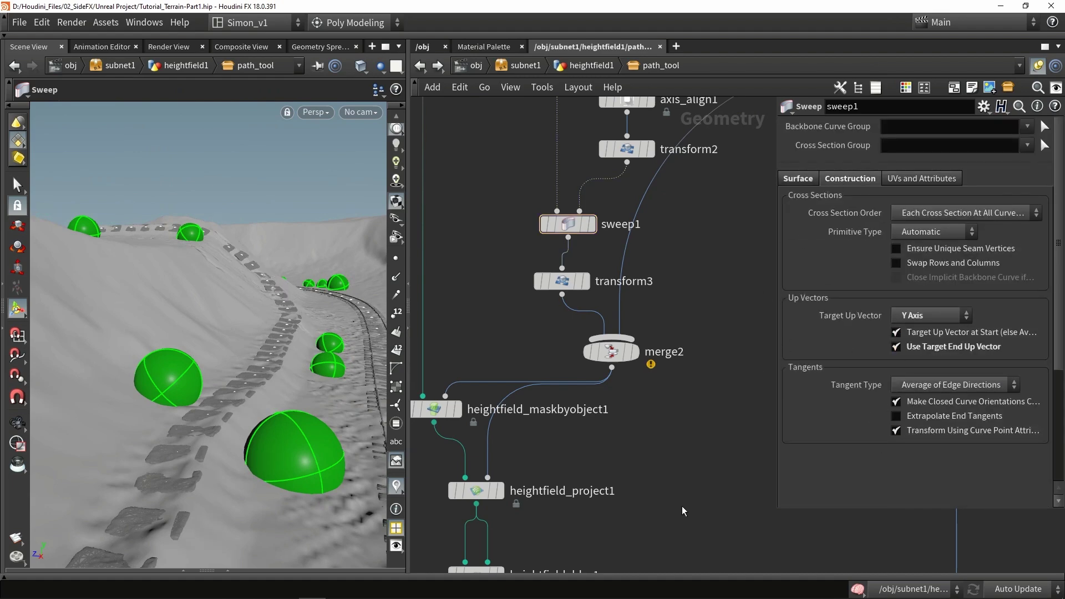
# Step: Display heightfield_copylayer1 in path_tool and examine the Layer_03 mask along the path and railway
pyautogui.scroll(-10, 576, 211)
pyautogui.moveTo(654, 420)
pyautogui.scroll(-5, 652, 417)
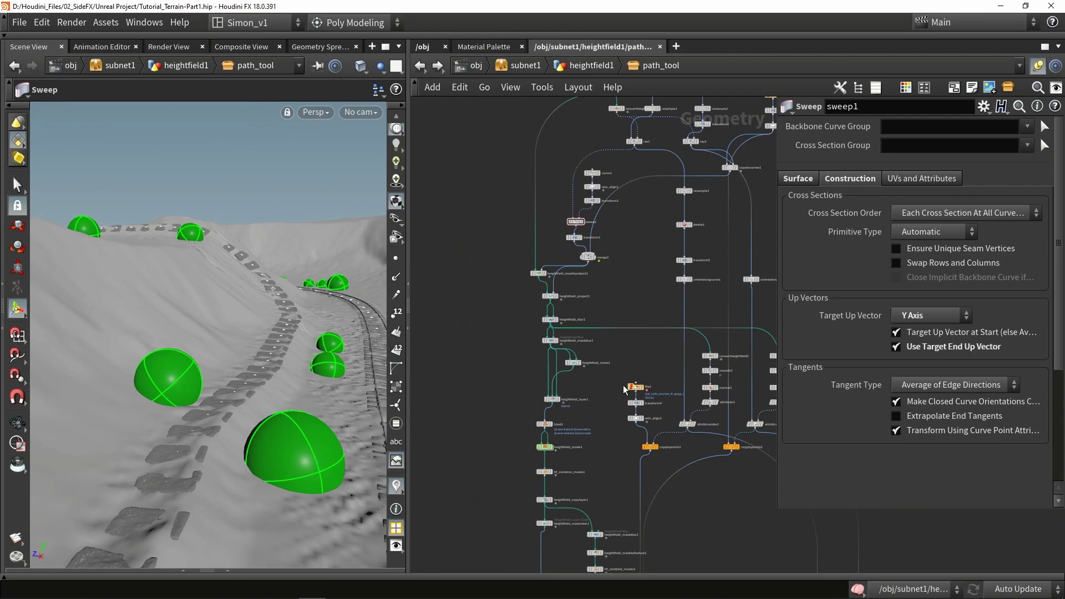
pyautogui.scroll(-3, 580, 422)
pyautogui.scroll(12, 579, 422)
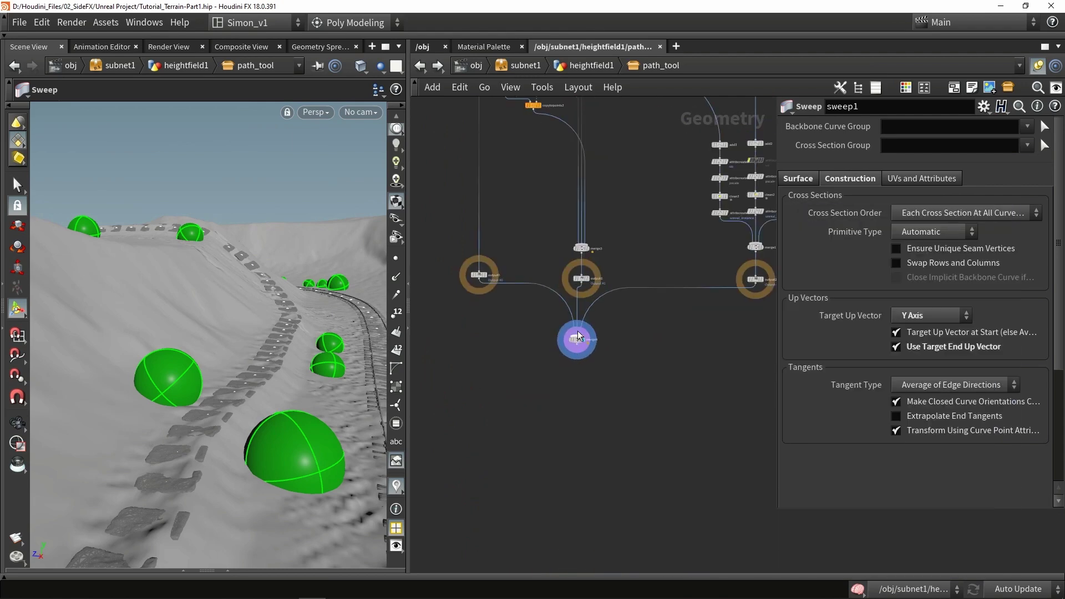
pyautogui.click(577, 225)
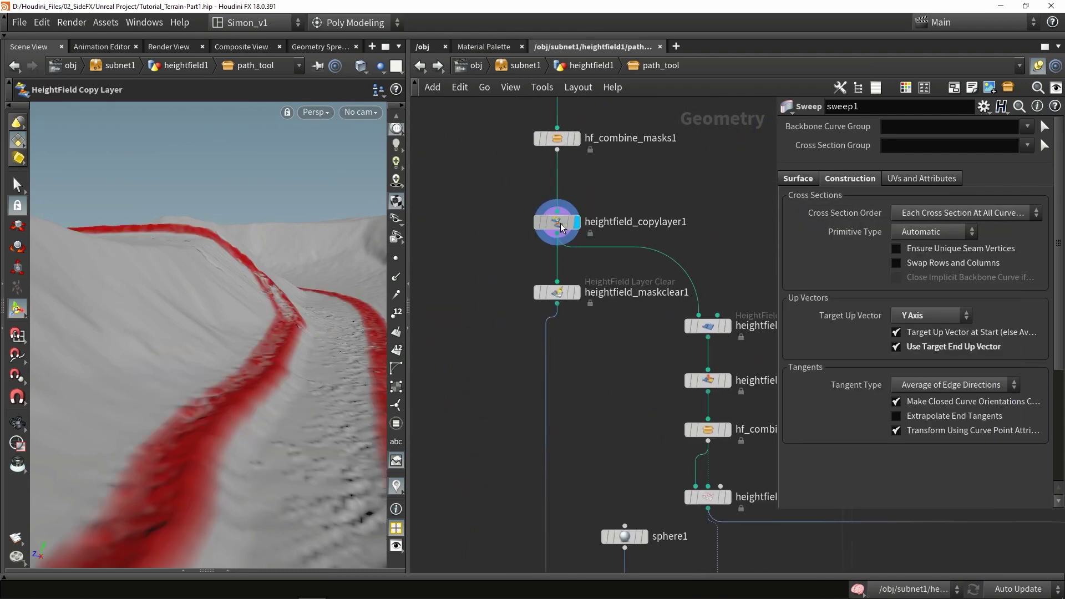
pyautogui.keyDown('alt'); pyautogui.moveTo(222, 278); pyautogui.dragTo(170, 471); pyautogui.keyUp('alt')
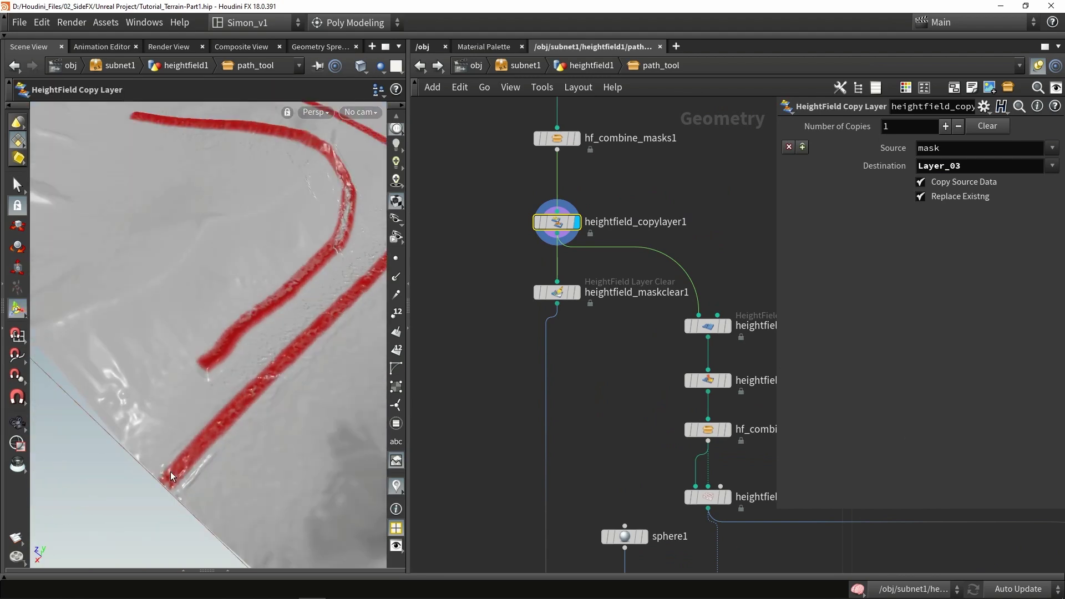
pyautogui.keyDown('alt'); pyautogui.moveTo(314, 317); pyautogui.dragTo(287, 366, button='middle'); pyautogui.keyUp('alt')
pyautogui.keyDown('alt'); pyautogui.moveTo(287, 366); pyautogui.dragTo(330, 276); pyautogui.keyUp('alt')
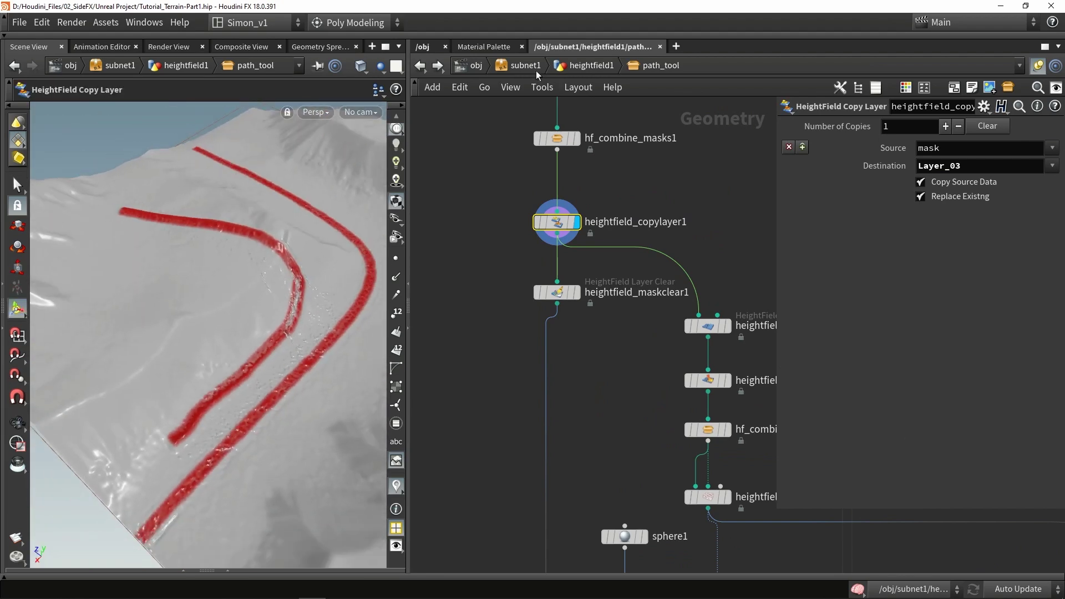
pyautogui.click(579, 68)
pyautogui.scroll(-5, 566, 382)
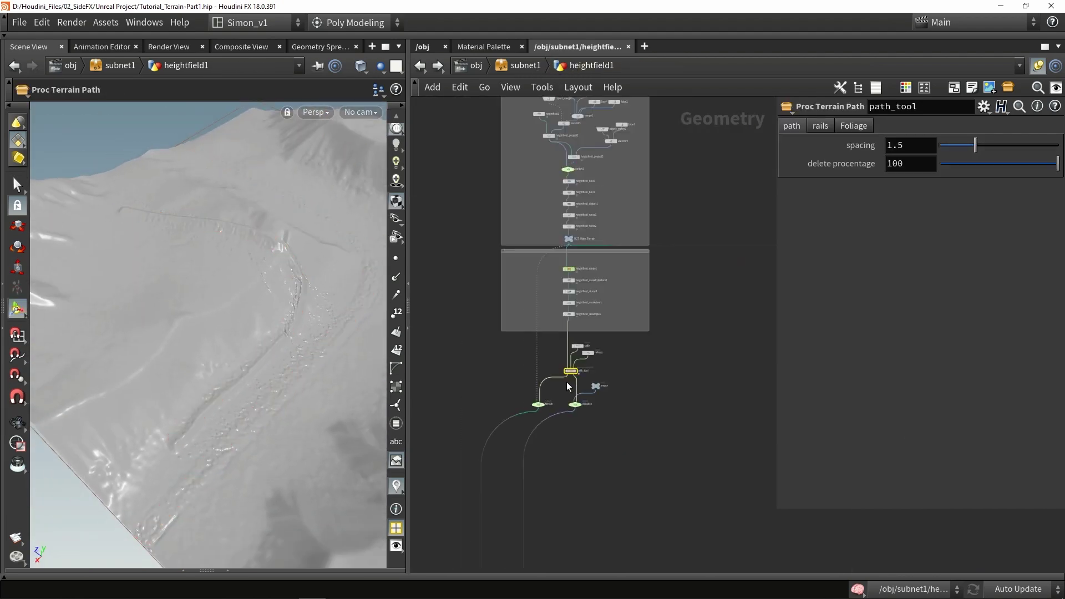
pyautogui.scroll(-2, 607, 277)
pyautogui.scroll(10, 577, 424)
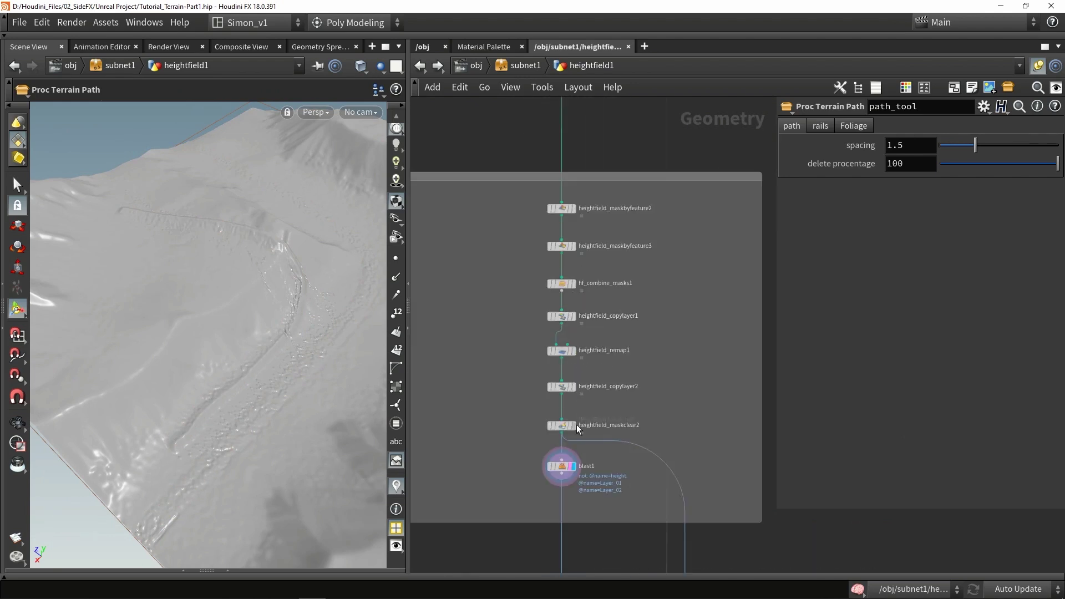
pyautogui.moveTo(604, 195)
pyautogui.mouseDown(button='middle')
pyautogui.moveTo(607, 310)
pyautogui.moveTo(603, 210)
pyautogui.mouseUp(button='middle')
pyautogui.scroll(2, 562, 444)
pyautogui.click(561, 478)
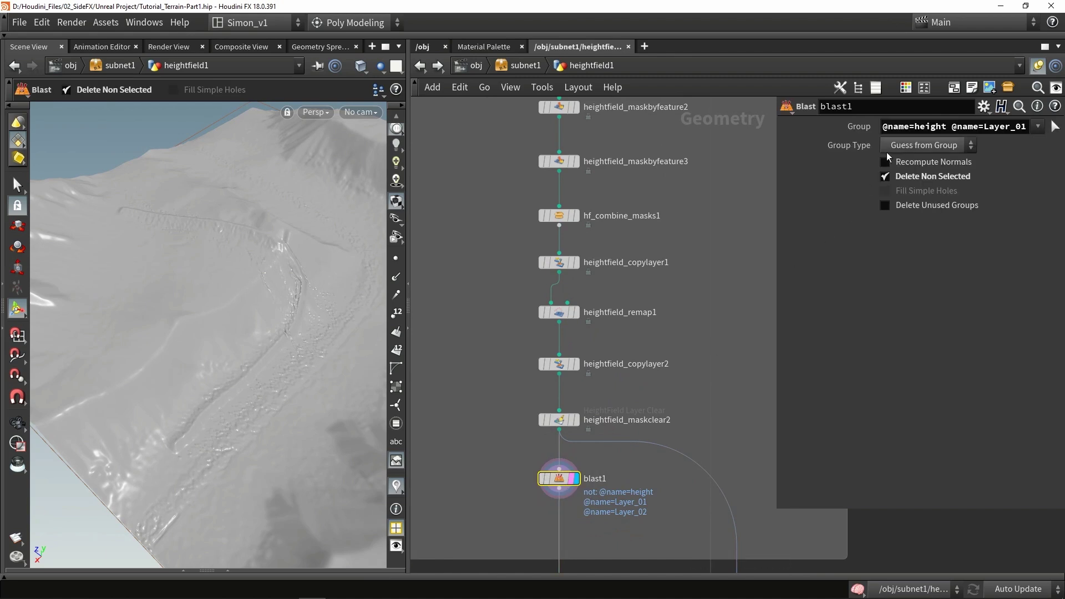
pyautogui.moveTo(774, 143); pyautogui.dragTo(574, 165)
pyautogui.click(1038, 126)
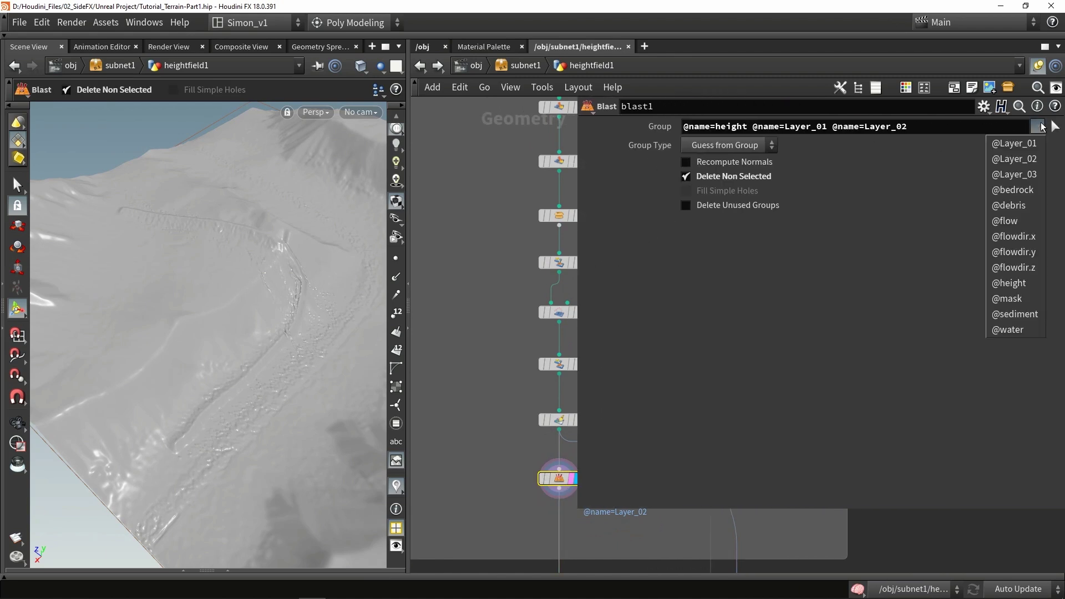
pyautogui.click(1009, 180)
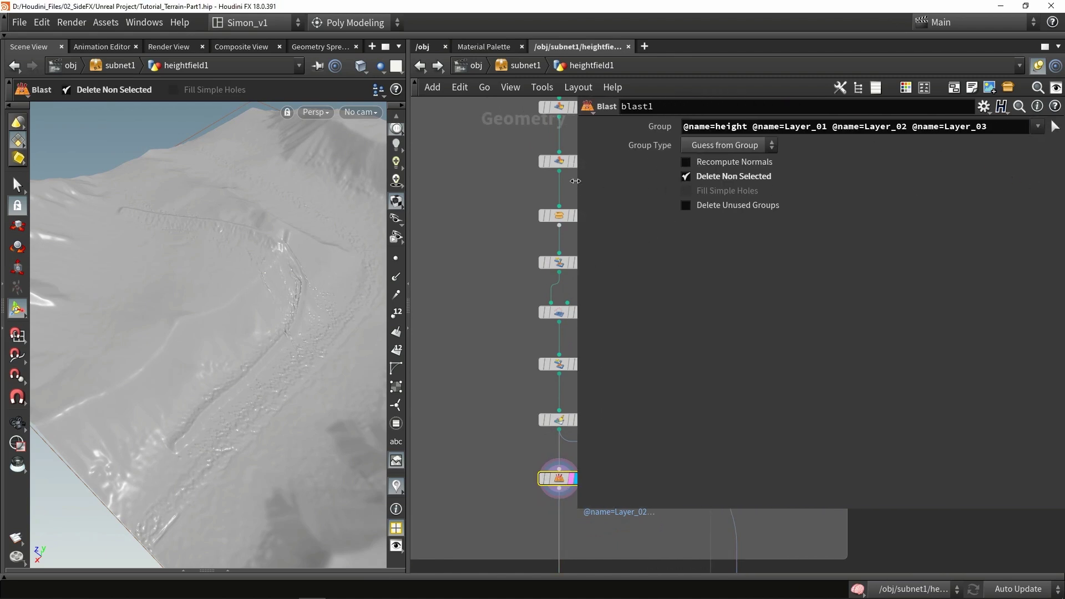
pyautogui.moveTo(575, 181); pyautogui.dragTo(737, 180)
pyautogui.scroll(-2, 616, 320)
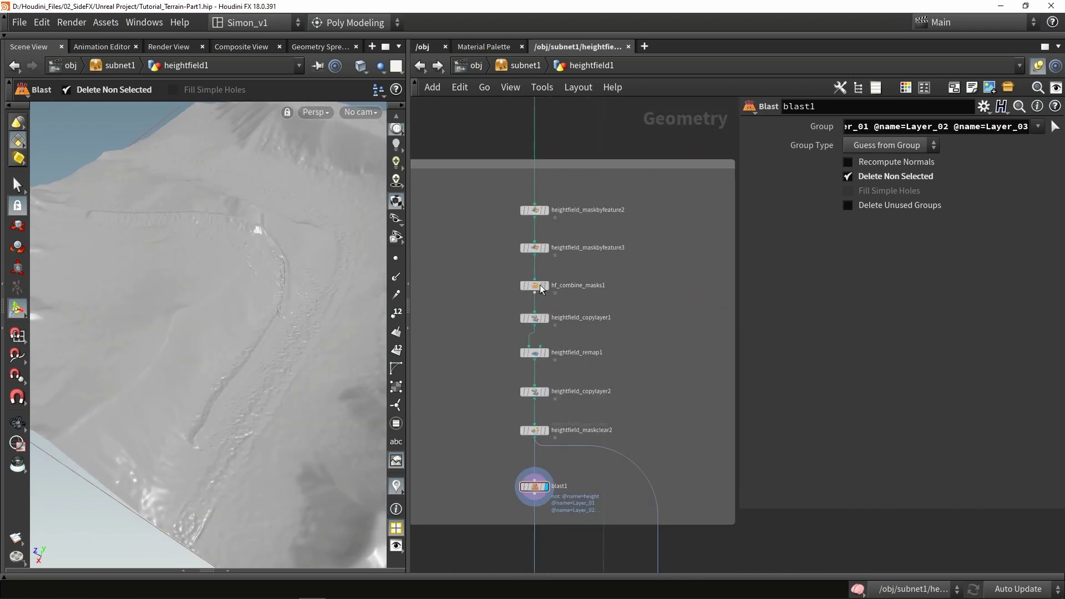
# Step: Add a fourth layer with source Layer_03 in Subtract mode to hf_combine_masks1
pyautogui.scroll(2, 543, 264)
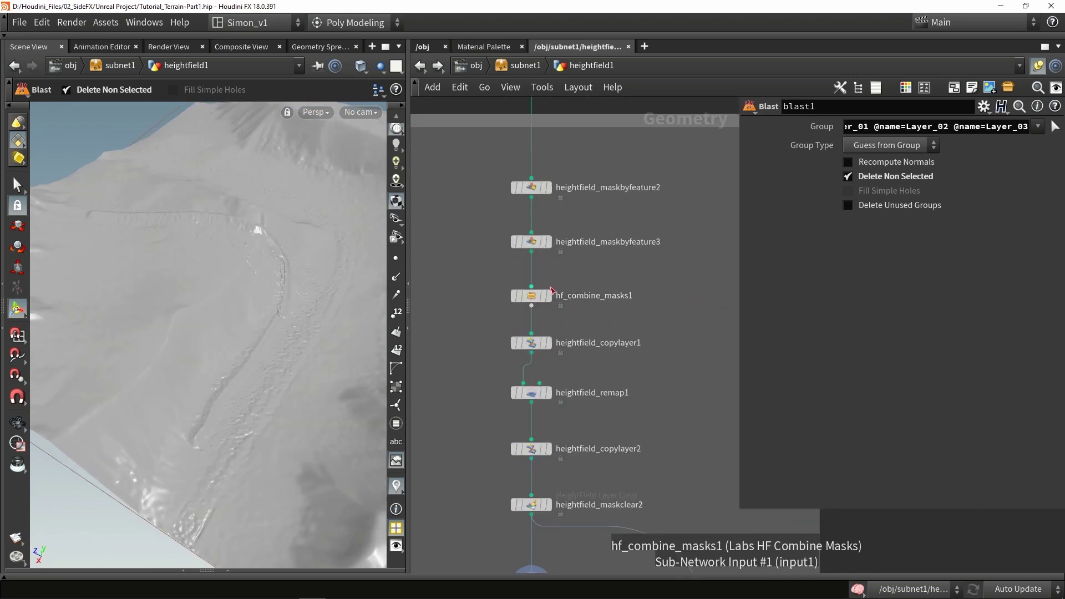
pyautogui.click(548, 296)
pyautogui.click(530, 299)
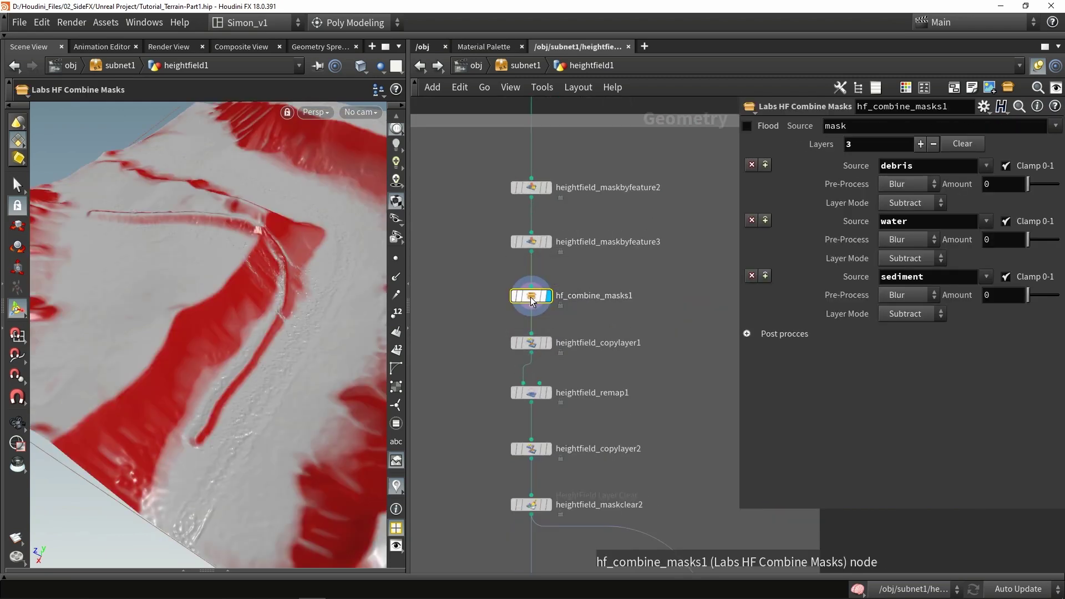
pyautogui.click(920, 144)
pyautogui.click(986, 331)
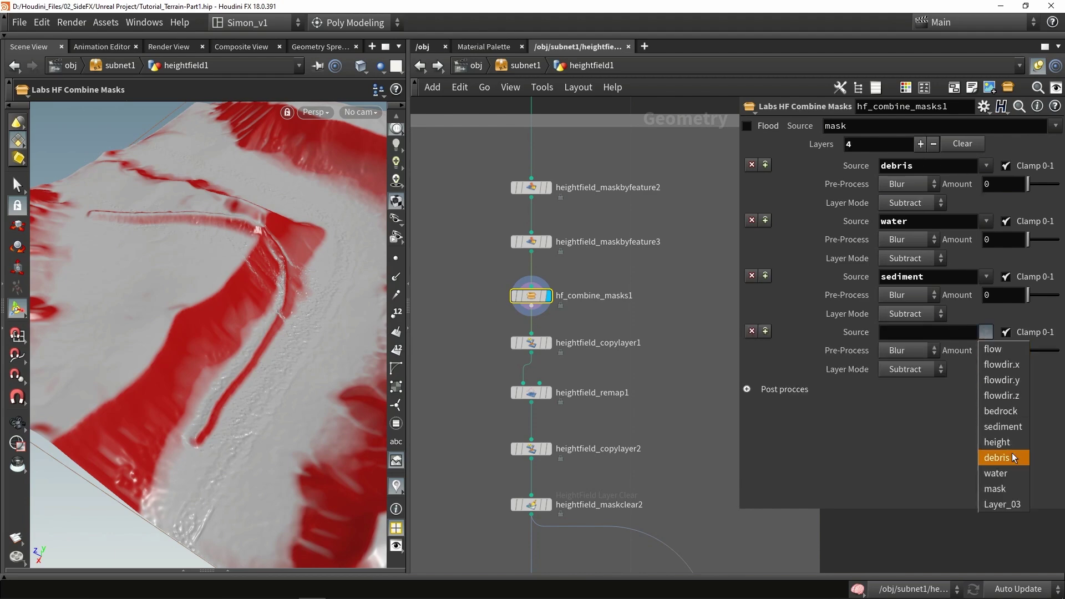
pyautogui.click(1009, 506)
pyautogui.keyDown('alt'); pyautogui.moveTo(261, 264); pyautogui.dragTo(233, 285); pyautogui.keyUp('alt')
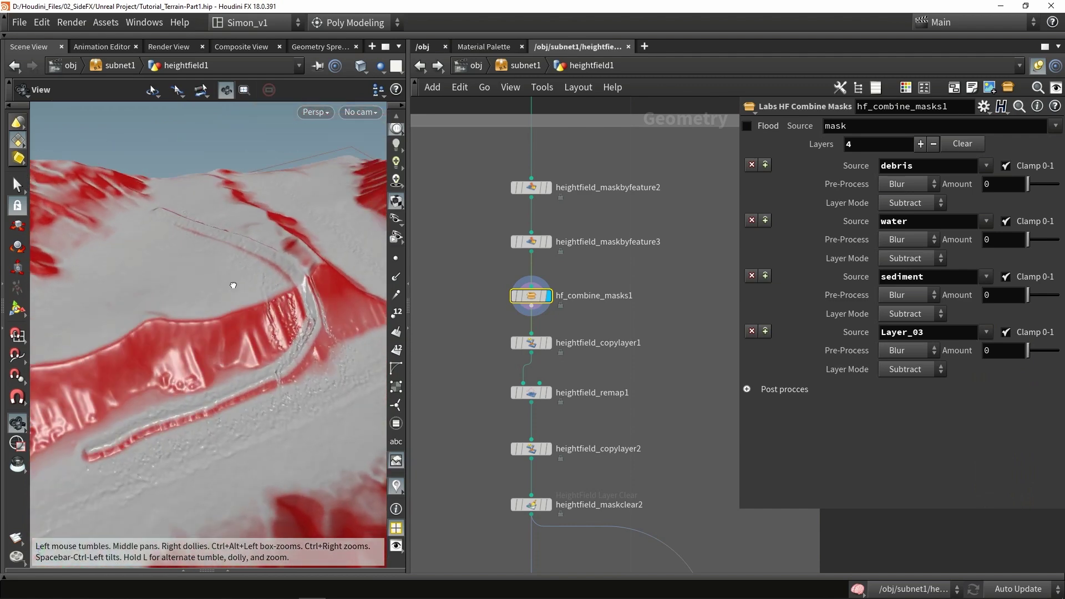
# Step: Display heightfield_remap1 and check its inverted mask on the terrain
pyautogui.moveTo(612, 372); pyautogui.dragTo(596, 284, button='middle')
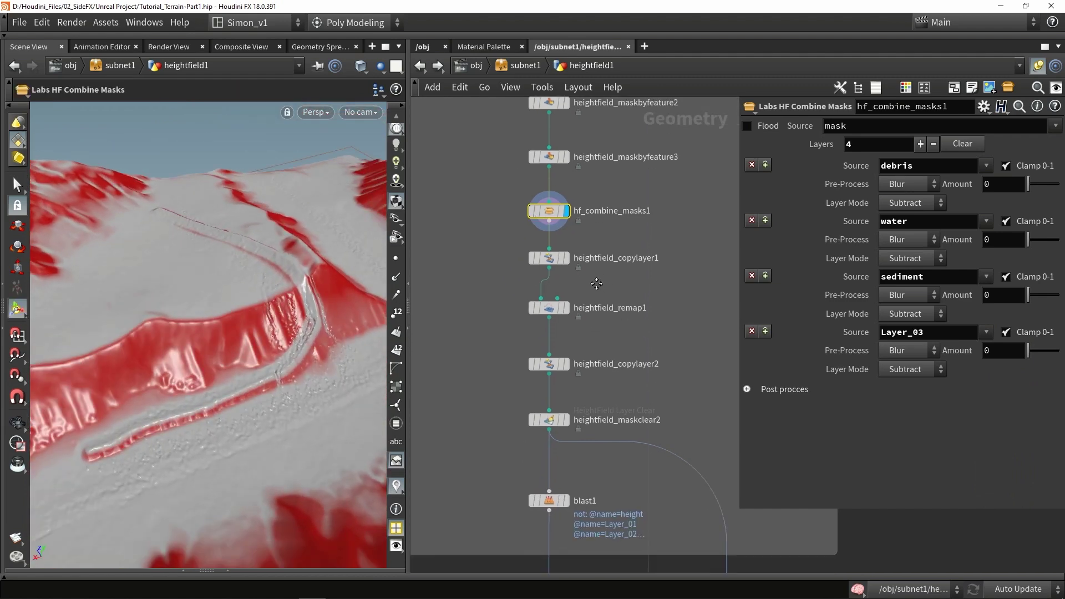
pyautogui.moveTo(591, 335); pyautogui.dragTo(589, 349, button='middle')
pyautogui.click(563, 323)
pyautogui.click(549, 323)
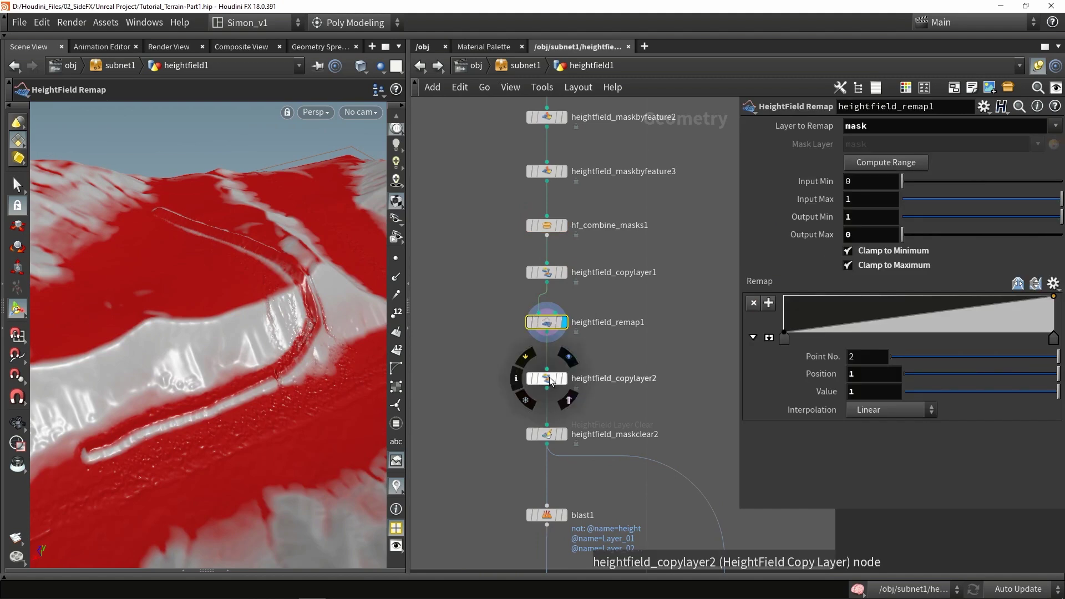
# Step: Insert a Labs HF Combine Masks node between heightfield_remap1 and heightfield_copylayer2
pyautogui.moveTo(551, 374); pyautogui.dragTo(550, 391)
pyautogui.press('Tab')
pyautogui.write('combin')
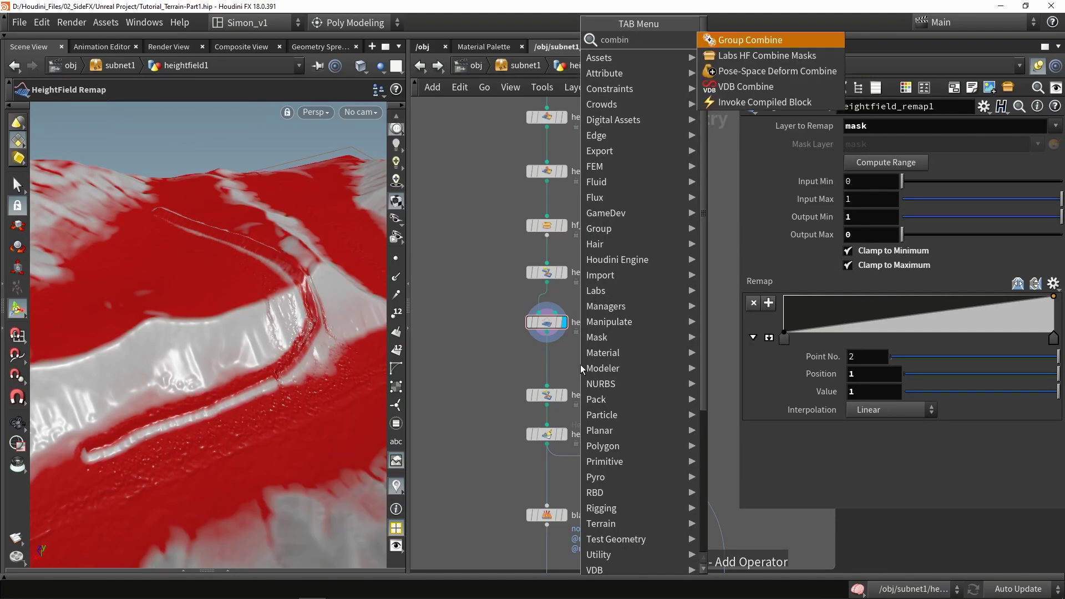
pyautogui.click(827, 57)
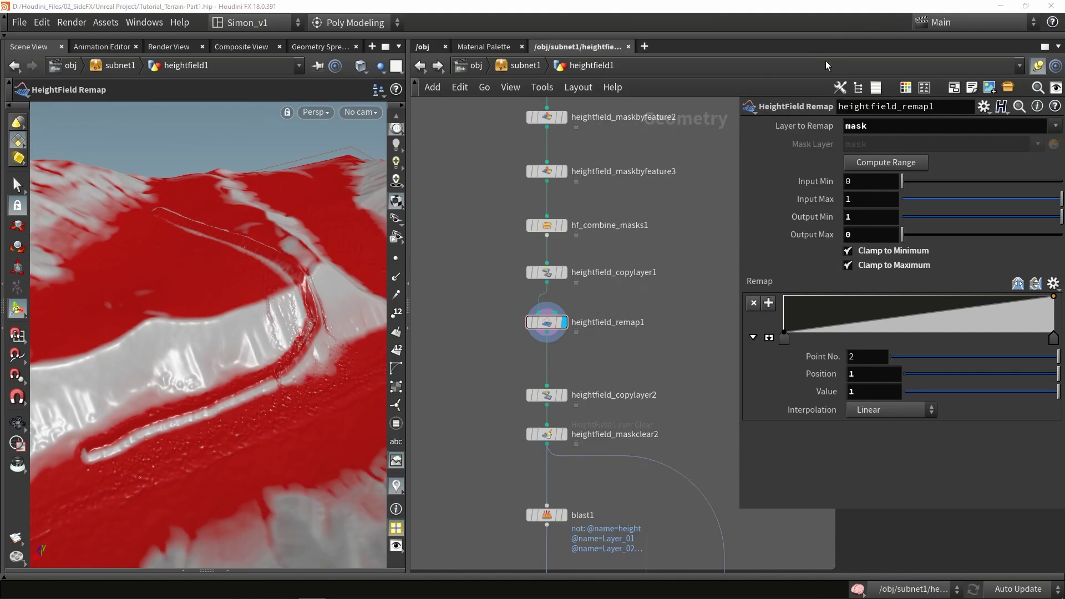
pyautogui.scroll(3, 574, 366)
pyautogui.click(522, 358)
pyautogui.moveTo(524, 357); pyautogui.dragTo(536, 359)
# Step: Add a layer with source Layer_03 in Subtract mode to hf_combine_masks2 and display the node to check its mask
pyautogui.click(921, 144)
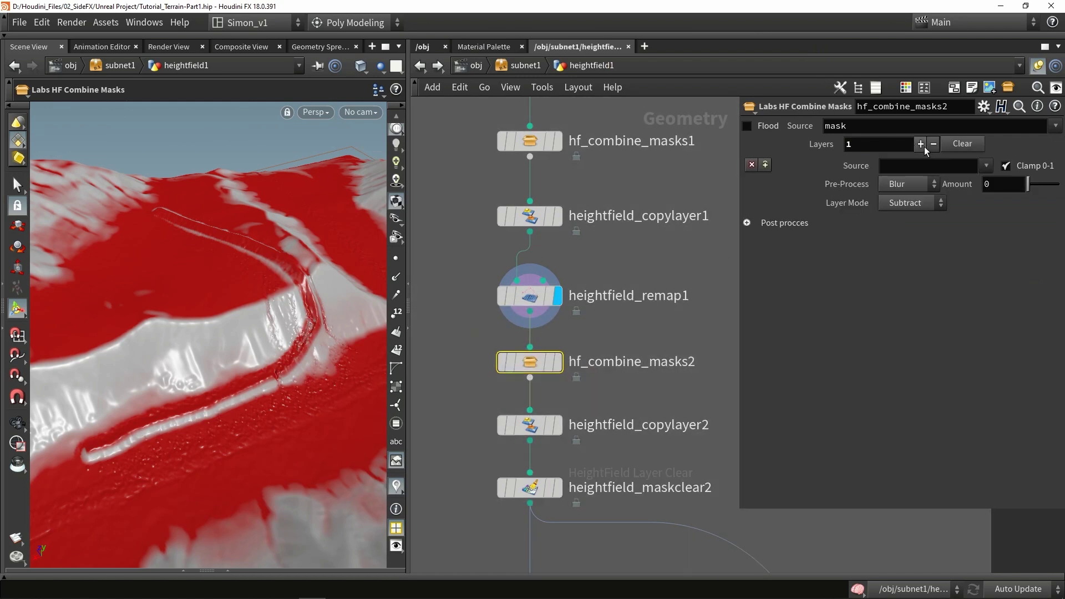
pyautogui.click(985, 165)
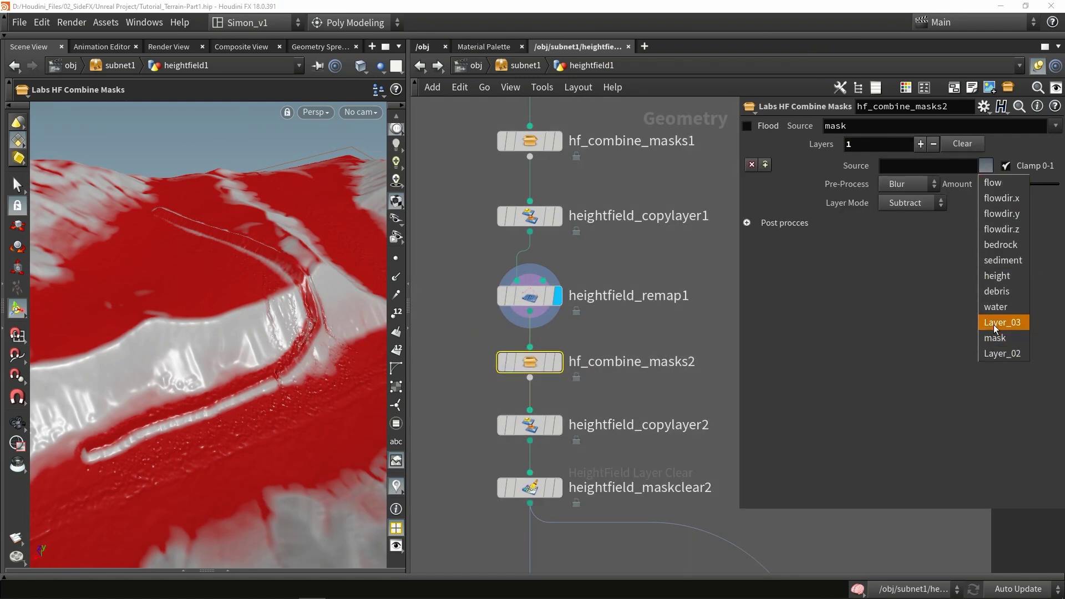
pyautogui.click(995, 329)
pyautogui.click(557, 364)
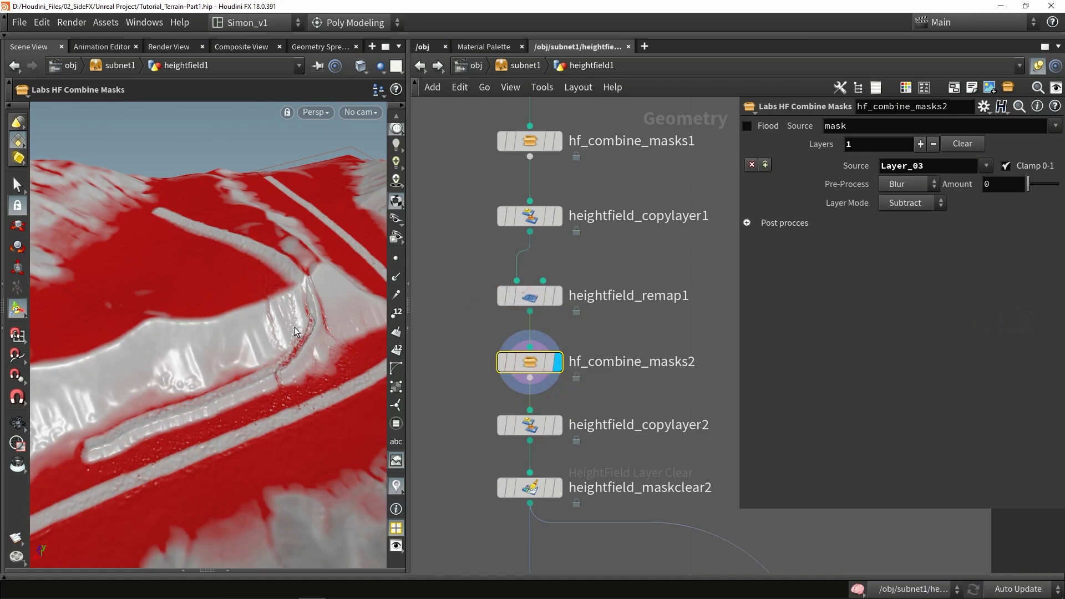
pyautogui.keyDown('alt'); pyautogui.moveTo(297, 332); pyautogui.dragTo(271, 332); pyautogui.keyUp('alt')
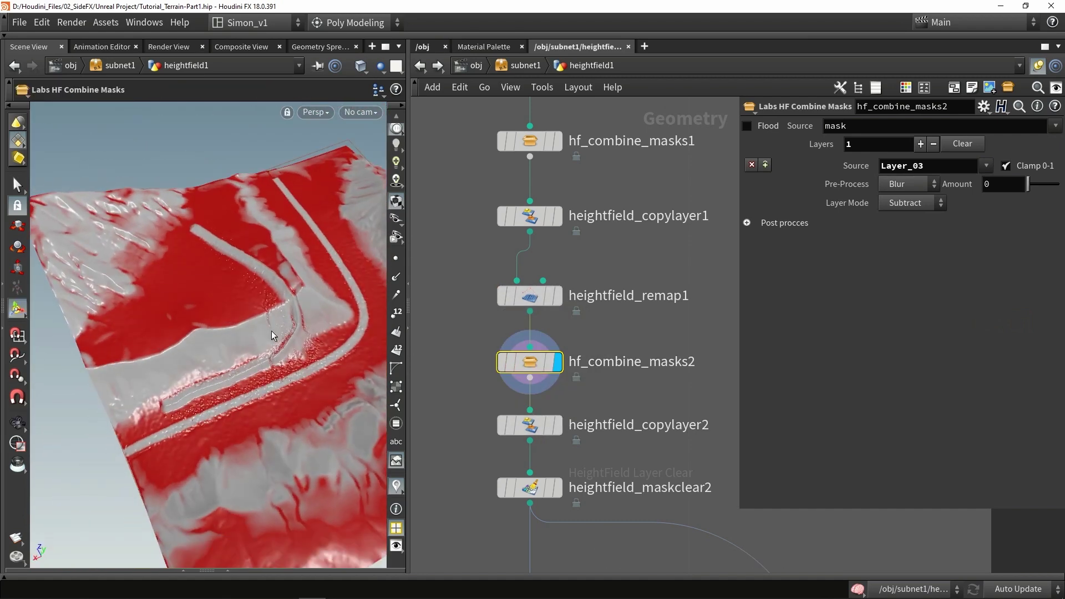
# Step: Insert a HeightField Remap node into the chain directly above heightfield_maskbyfeature2
pyautogui.scroll(-5, 582, 362)
pyautogui.scroll(3, 566, 222)
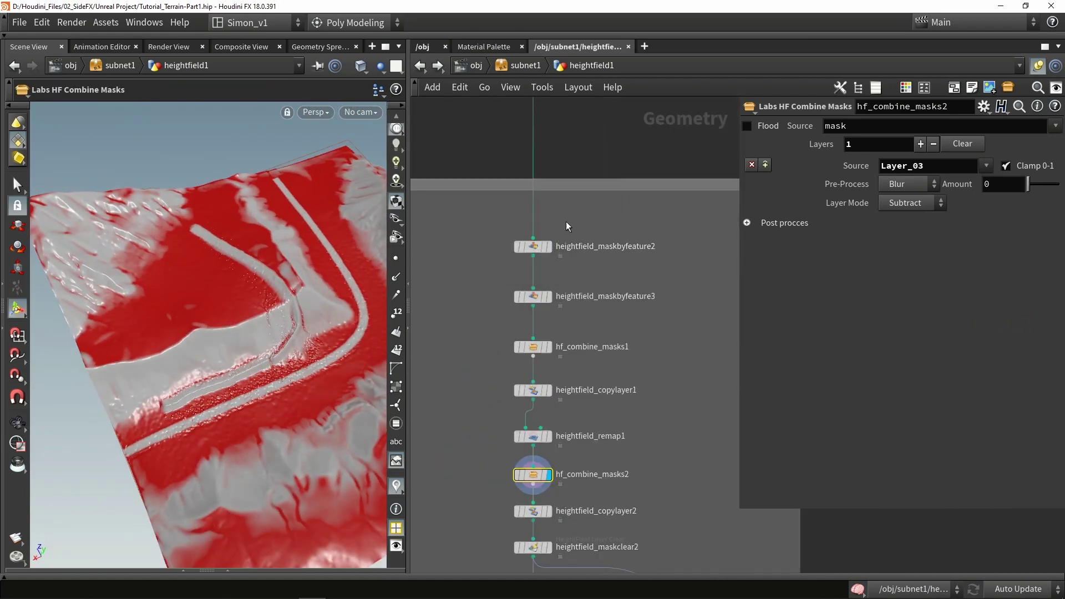
pyautogui.scroll(2, 574, 223)
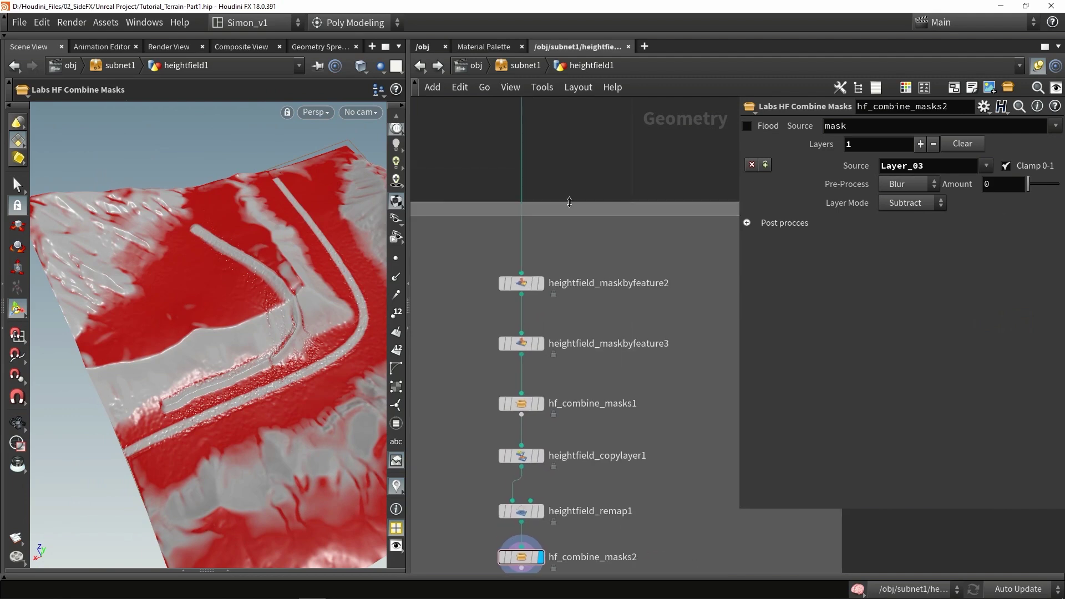
pyautogui.press('Tab')
pyautogui.write('rema')
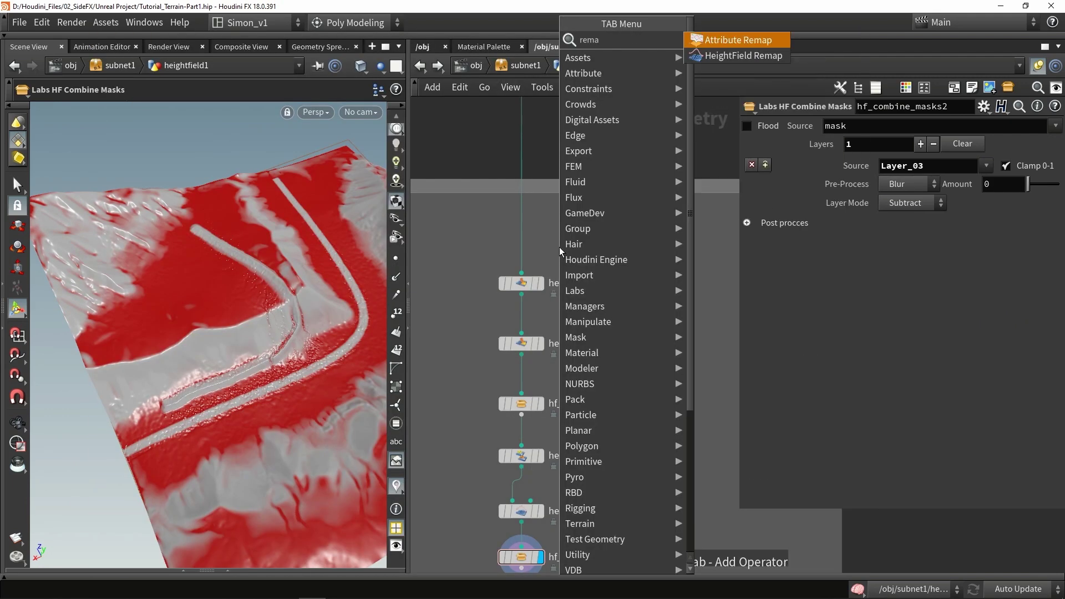
pyautogui.press('Down')
pyautogui.press('Return')
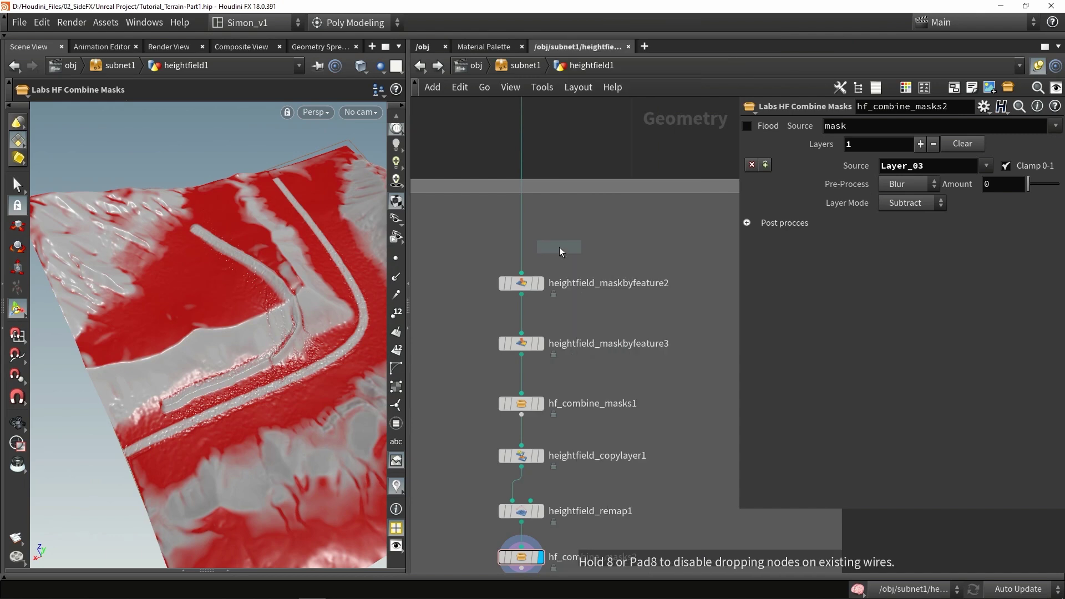
pyautogui.click(560, 244)
pyautogui.scroll(1, 560, 244)
pyautogui.moveTo(560, 244); pyautogui.dragTo(513, 228)
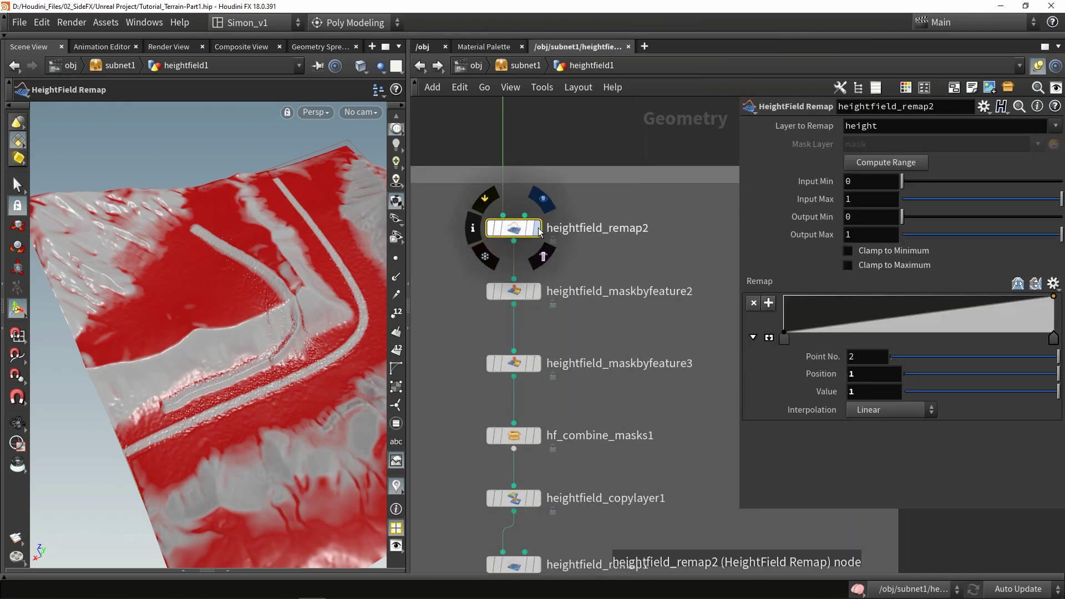
# Step: Display heightfield_remap2, set its layer to remap to Layer_03, and enable Clamp to Minimum and Clamp to Maximum
pyautogui.click(536, 228)
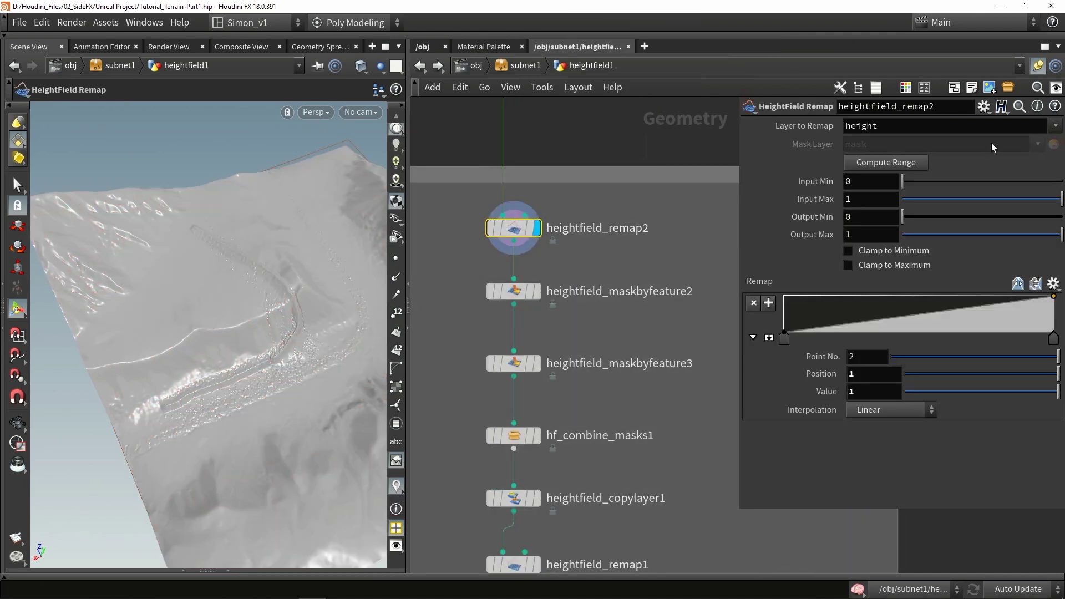
pyautogui.click(1050, 129)
pyautogui.click(1033, 295)
pyautogui.click(887, 255)
pyautogui.click(881, 266)
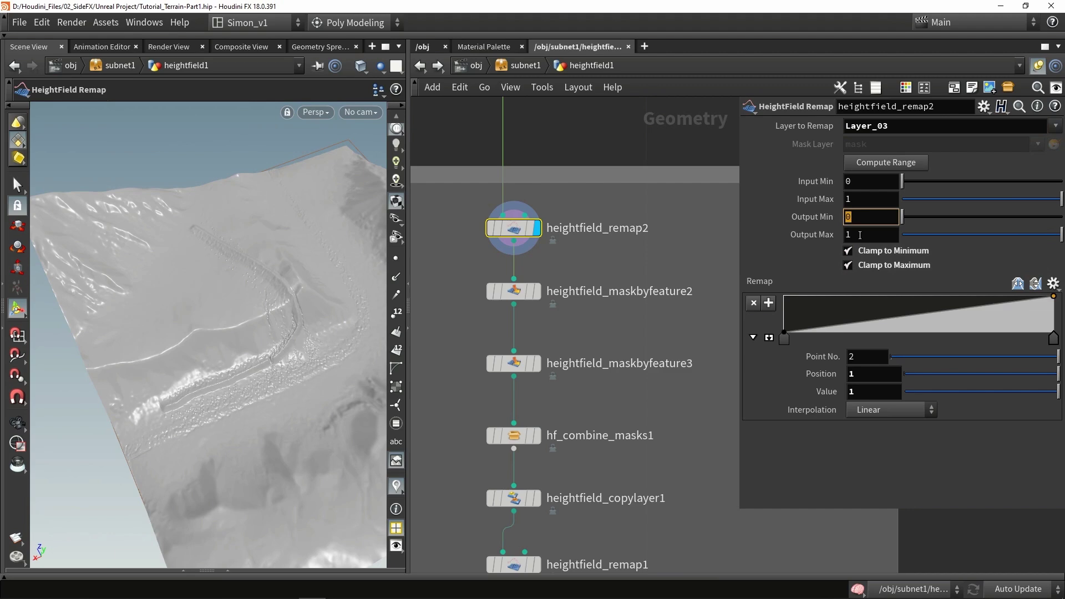
pyautogui.moveTo(859, 236); pyautogui.dragTo(834, 238)
pyautogui.click(624, 261)
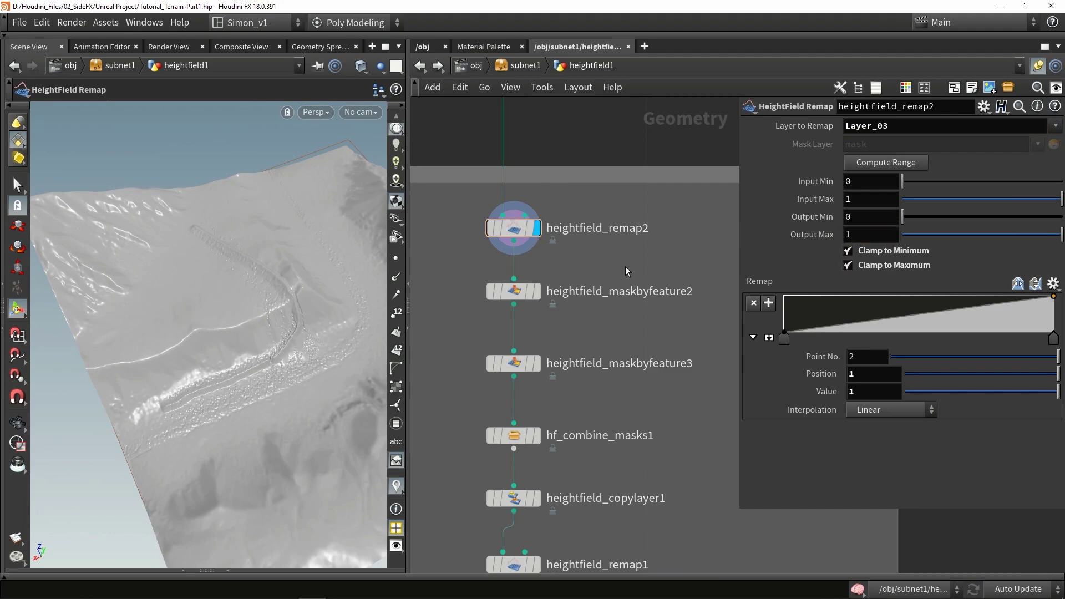
# Step: Set the Texture 3 terrain mask of heightfield_quickshade1 to Layer_03
pyautogui.scroll(-3, 626, 244)
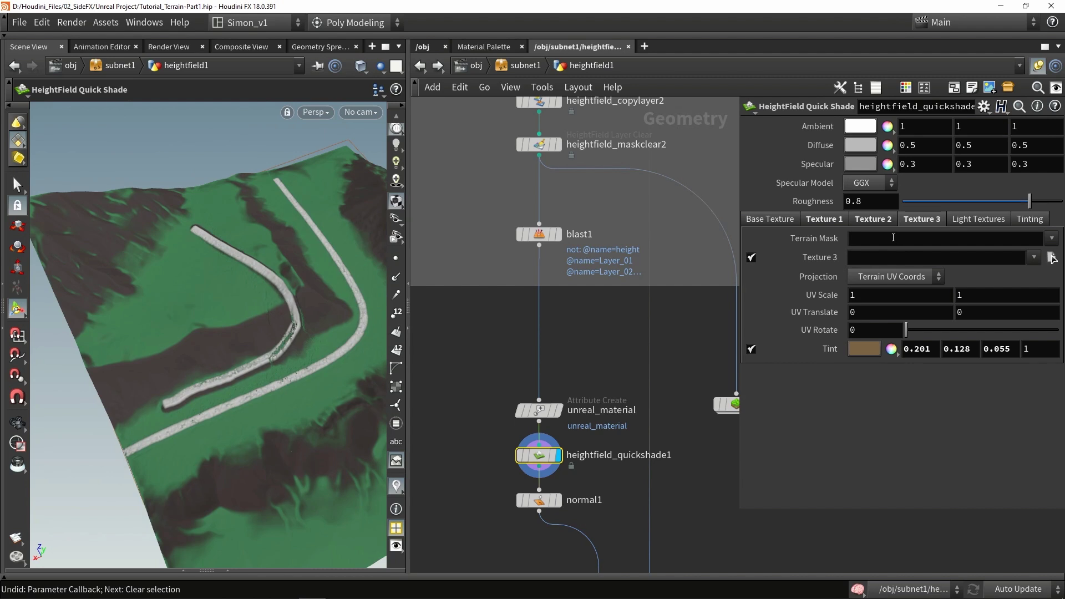
pyautogui.click(1050, 238)
pyautogui.click(1037, 276)
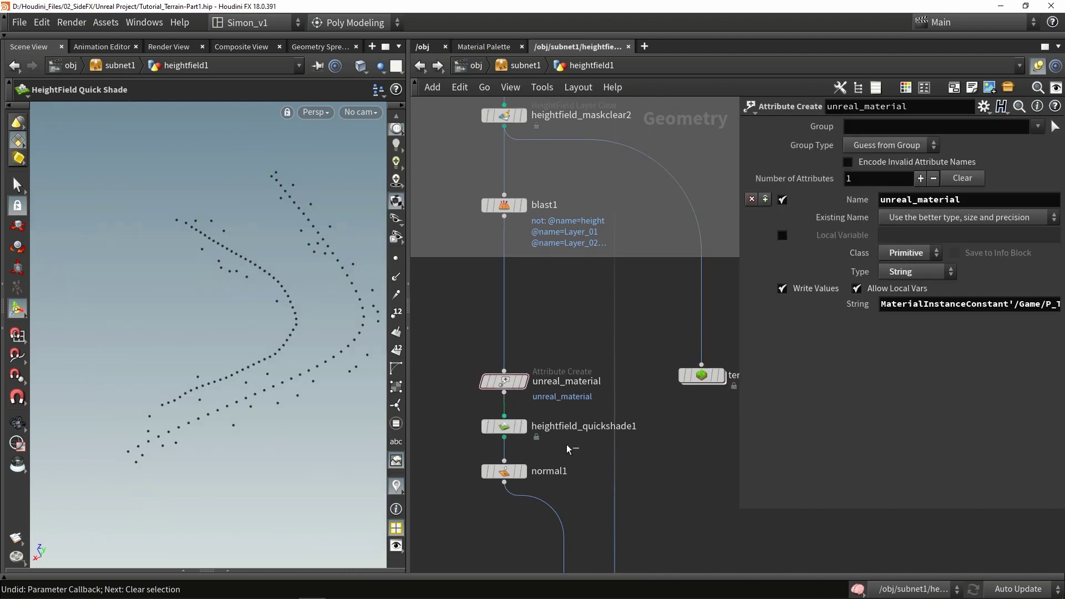
# Step: Save the Proc Terrain Proj 1 digital asset
pyautogui.click(101, 23)
pyautogui.moveTo(224, 96)
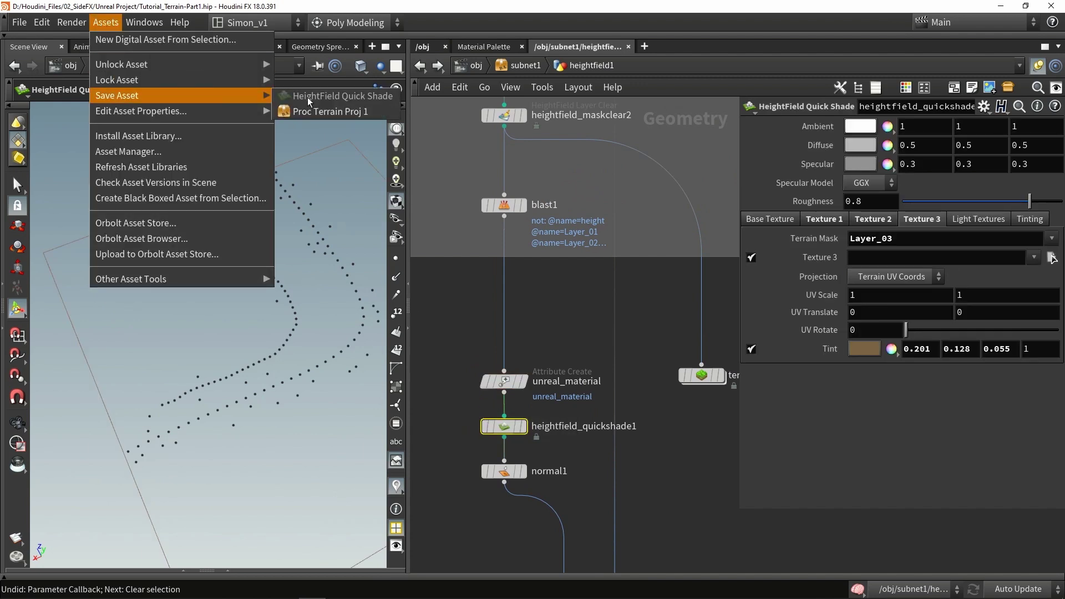
pyautogui.click(305, 110)
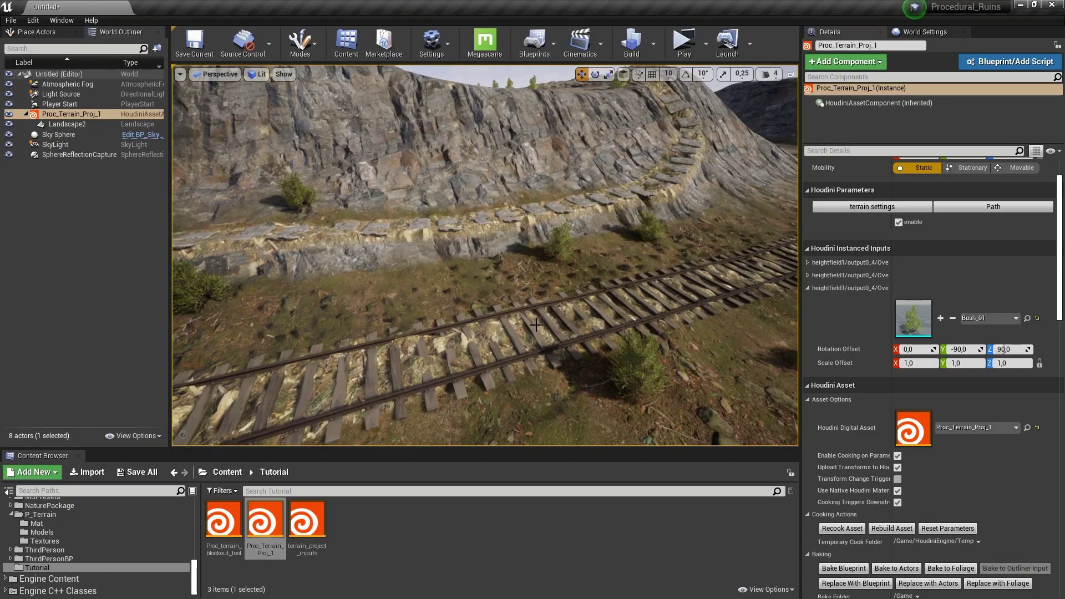
# Step: Switch to Unreal Editor and examine the ground material along the stone path and railway on the terrain
pyautogui.moveTo(393, 317); pyautogui.dragTo(393, 317, button='right')
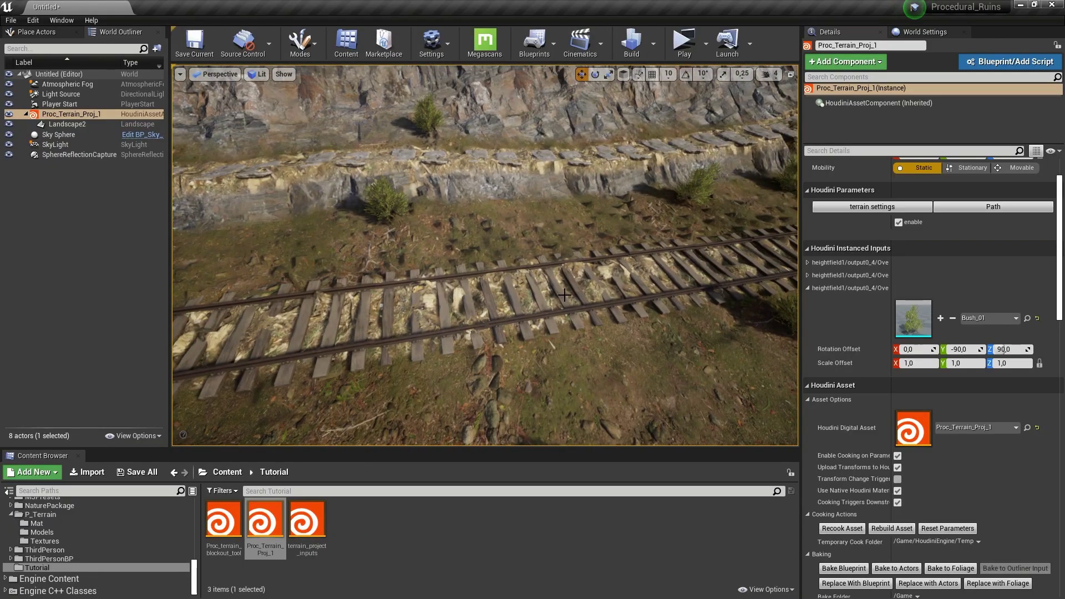
pyautogui.moveTo(431, 207); pyautogui.dragTo(431, 208, button='right')
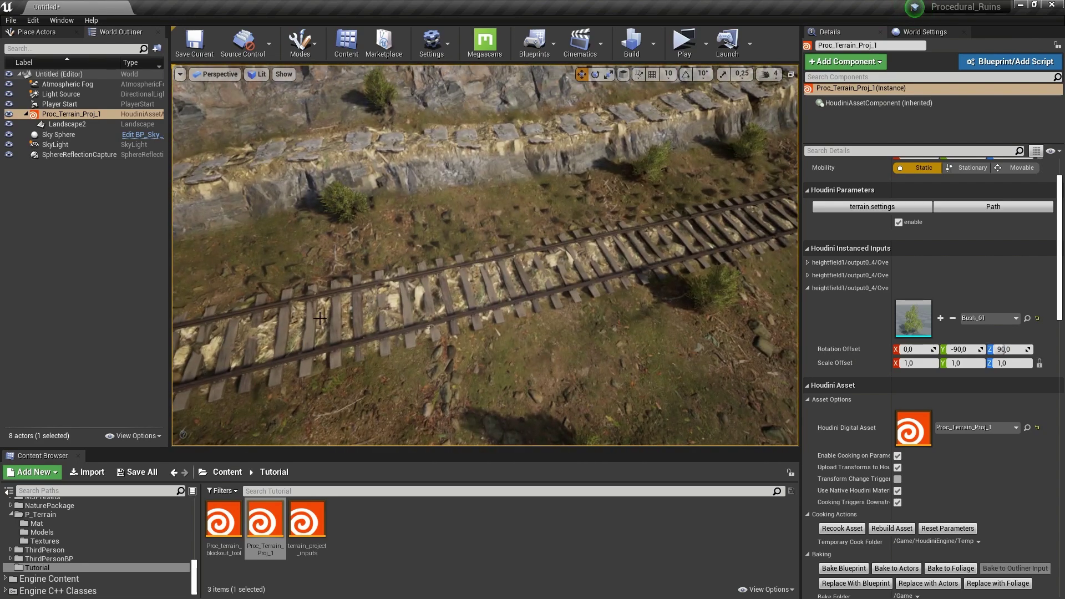
pyautogui.moveTo(320, 318); pyautogui.dragTo(496, 320, button='right')
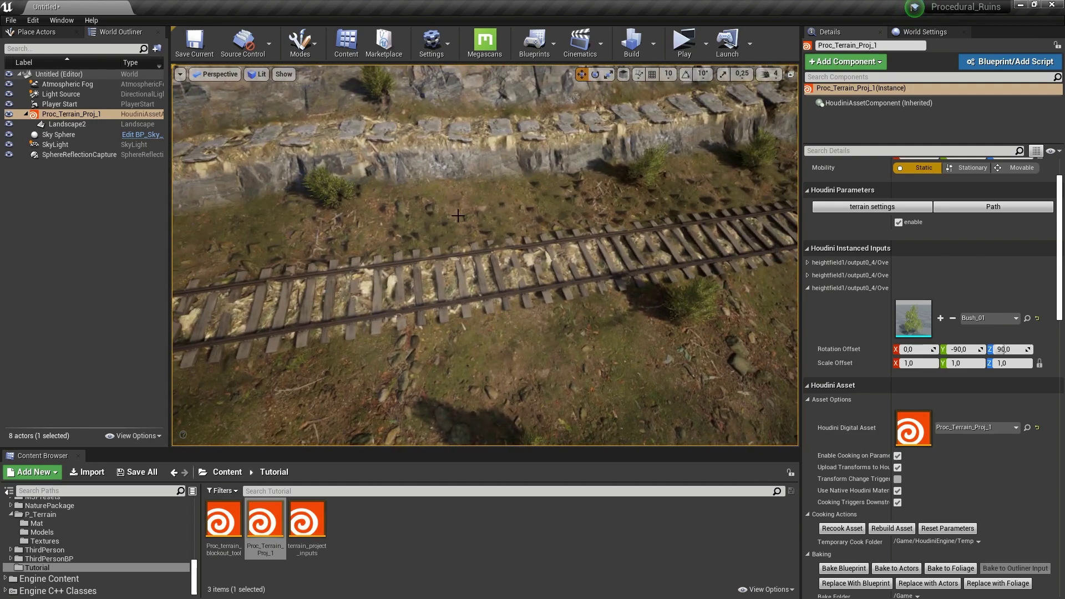
pyautogui.moveTo(458, 215); pyautogui.dragTo(556, 166, button='right')
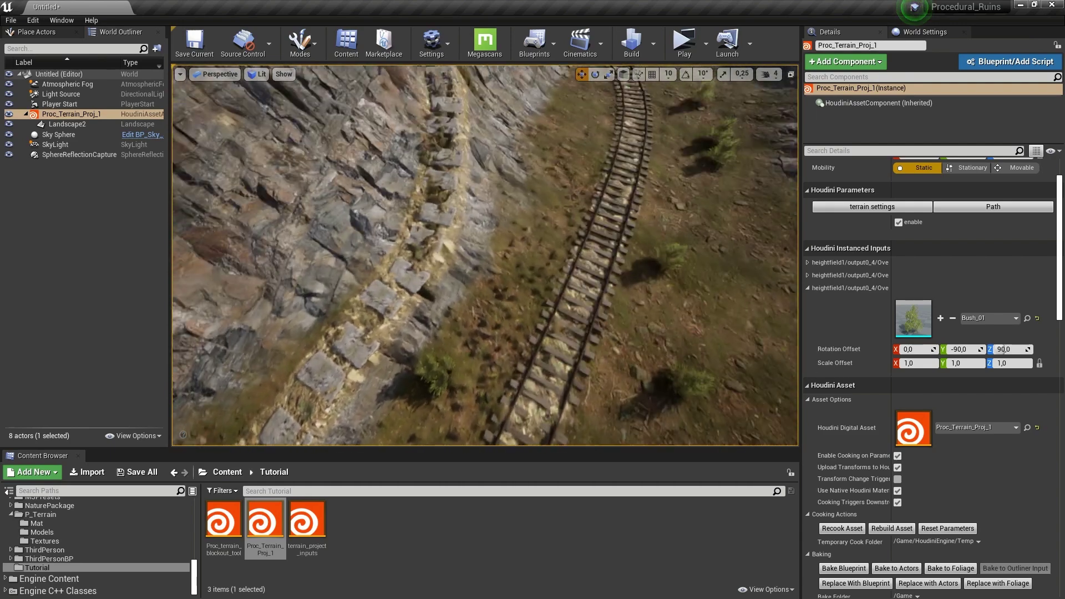
pyautogui.moveTo(527, 223); pyautogui.dragTo(473, 293, button='right')
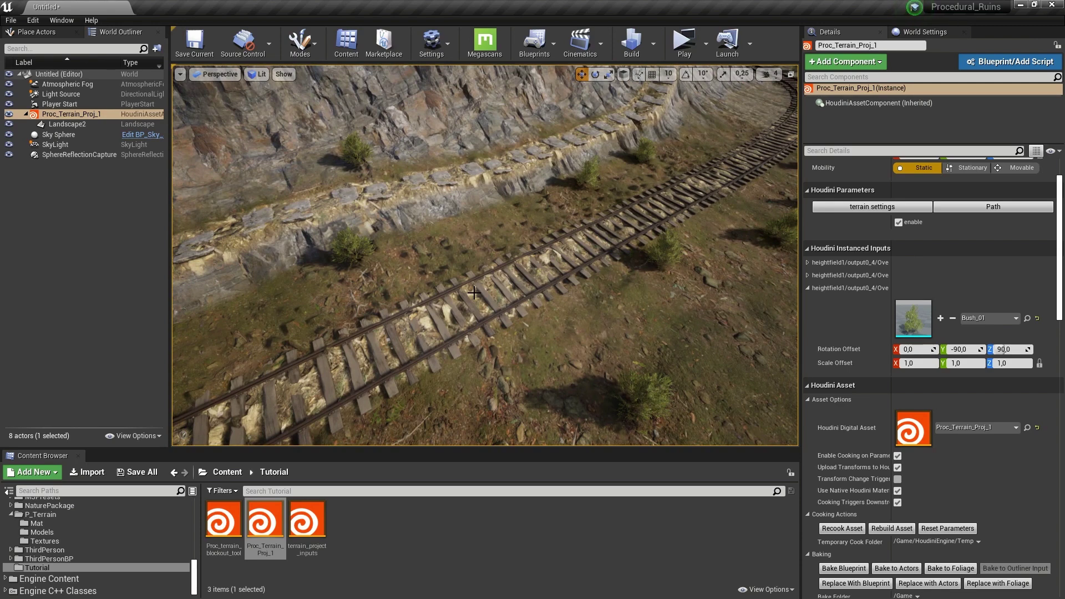